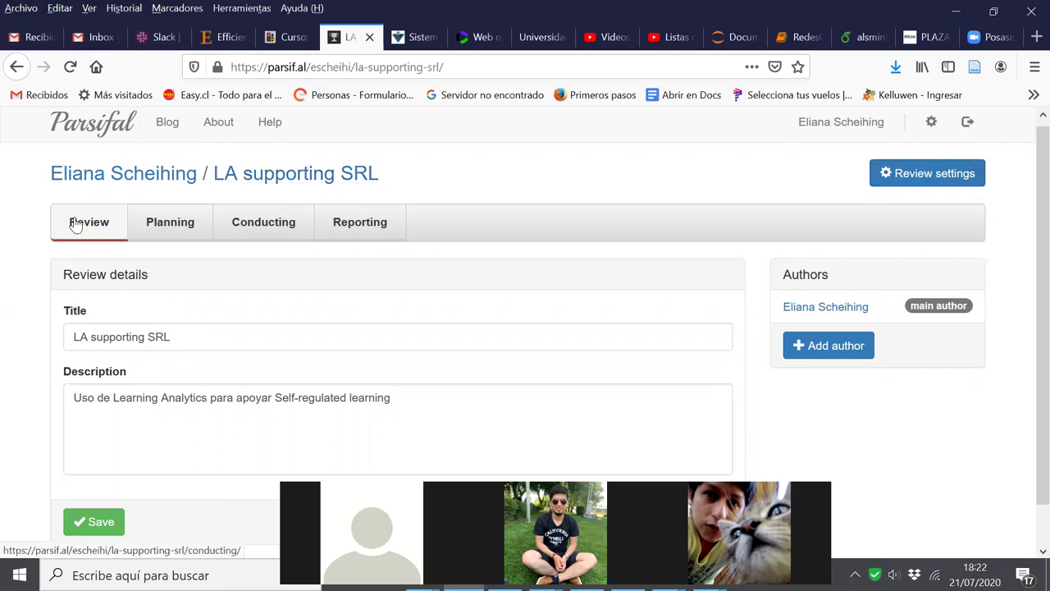
pyautogui.click(85, 177)
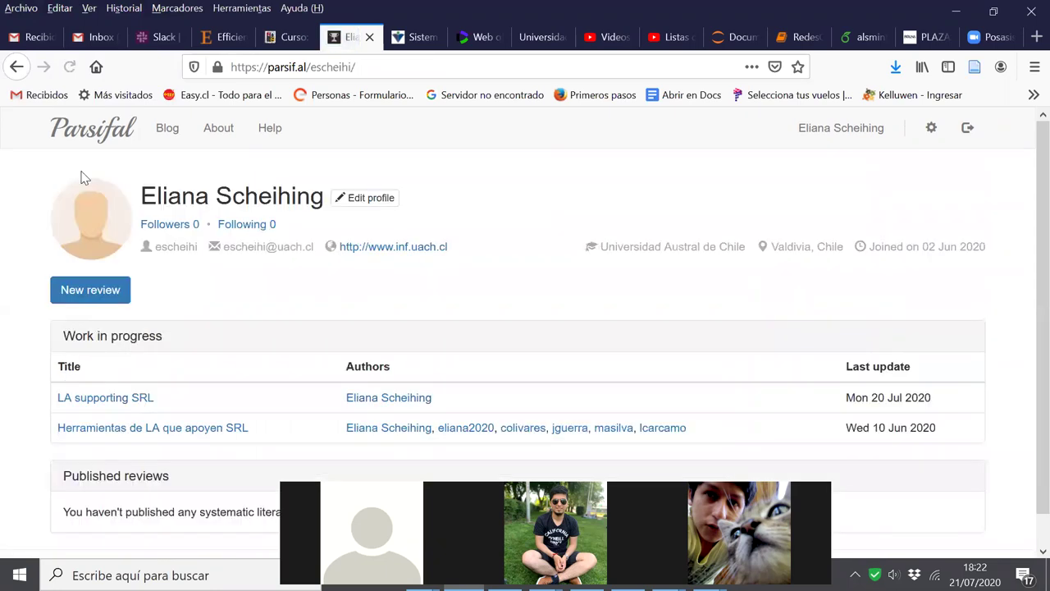
pyautogui.scroll(-1, 309, 332)
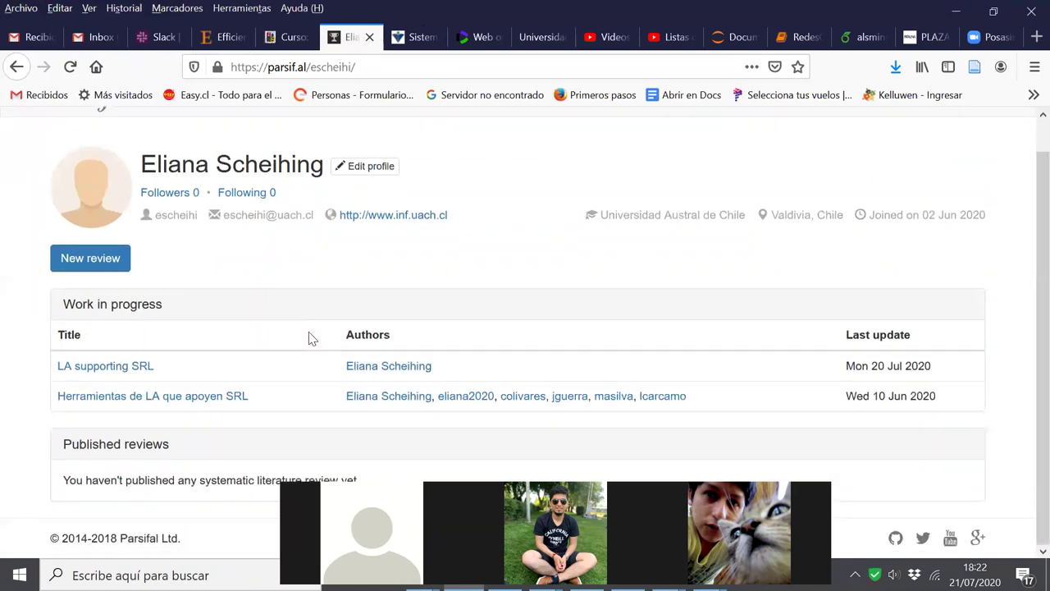
pyautogui.click(92, 261)
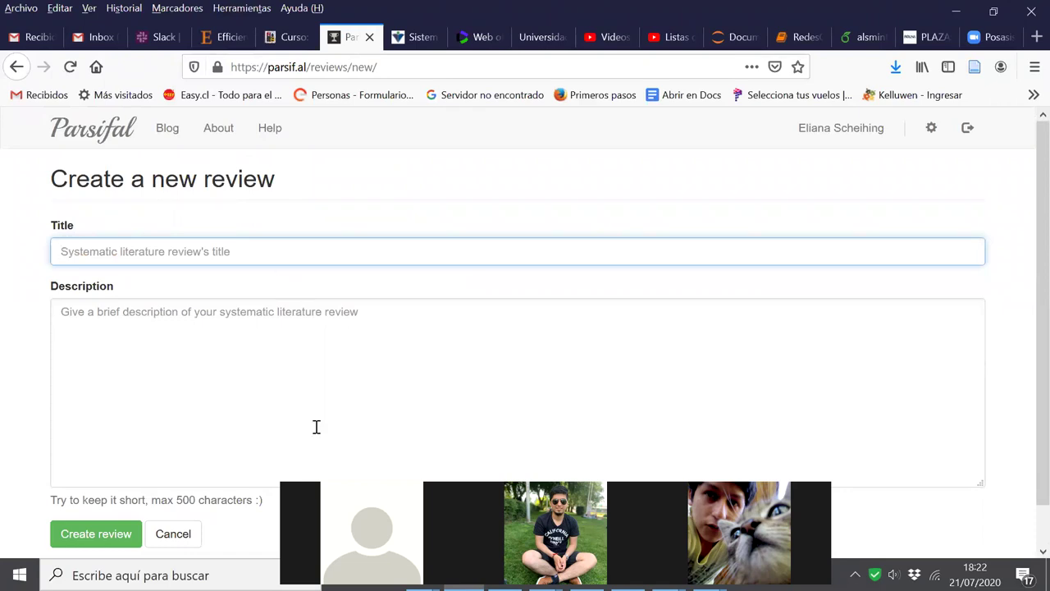
pyautogui.click(173, 534)
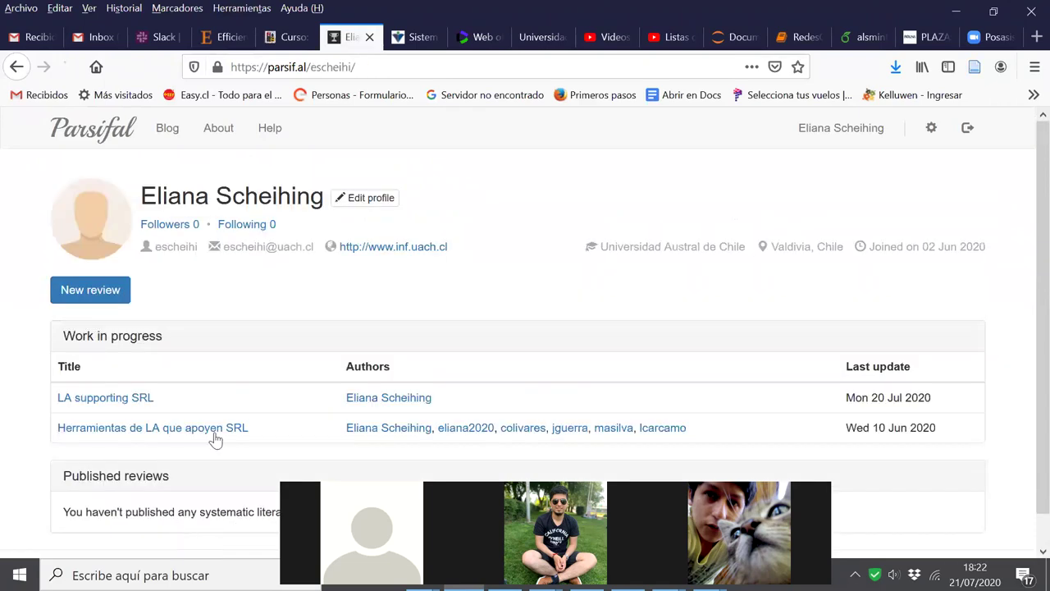
pyautogui.click(140, 399)
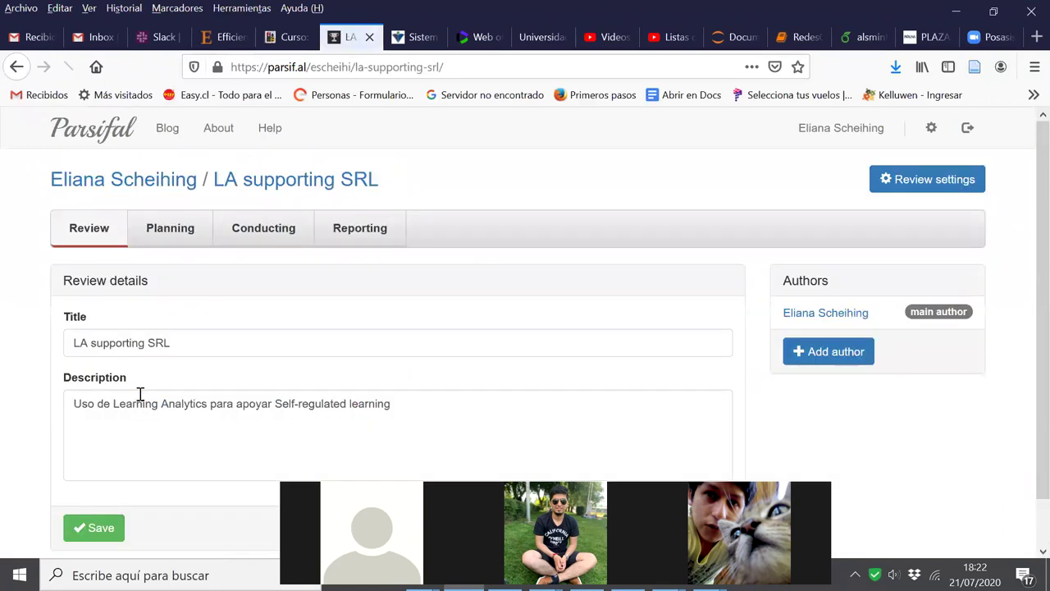
pyautogui.scroll(-1, 414, 316)
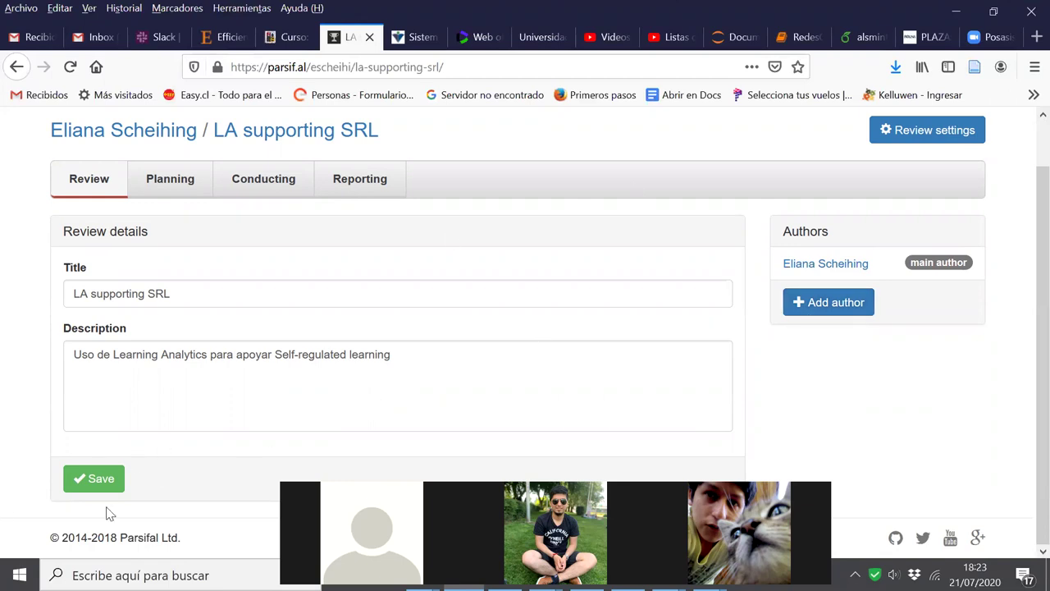
pyautogui.click(168, 180)
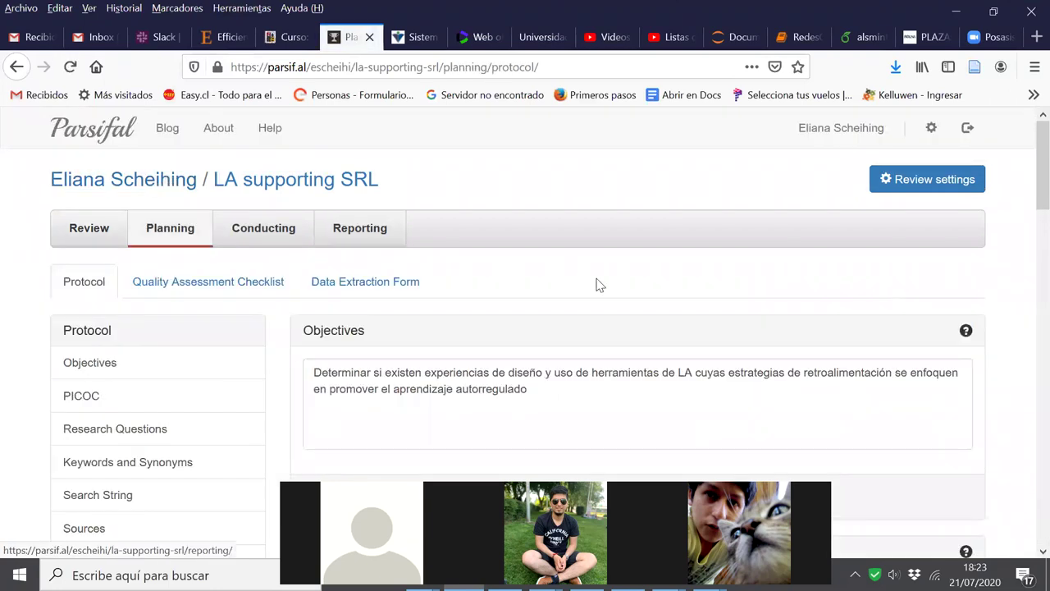
pyautogui.scroll(-4, 596, 279)
pyautogui.scroll(4, 596, 279)
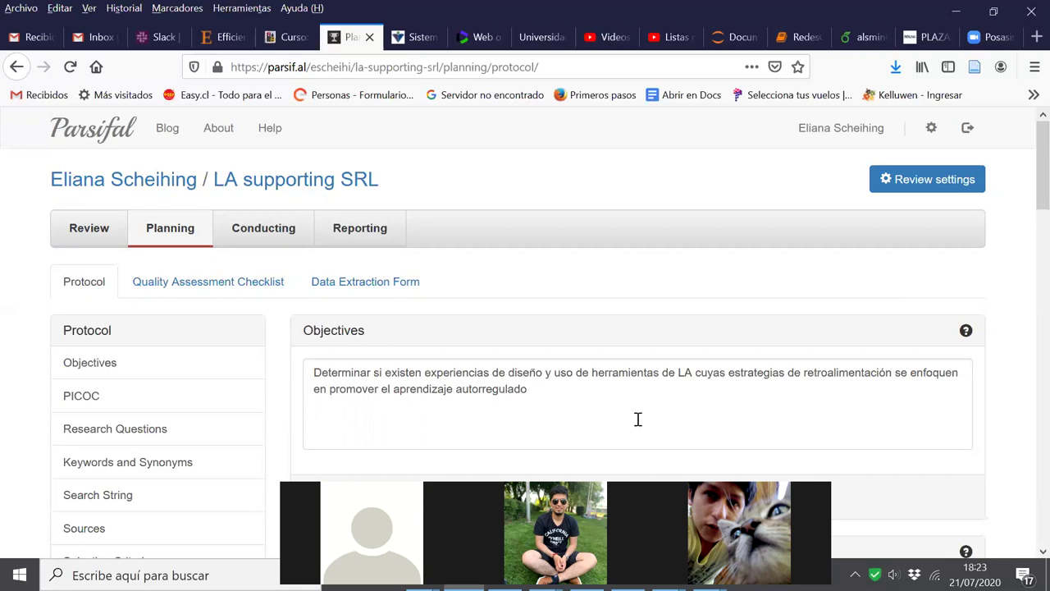
pyautogui.scroll(-4, 642, 401)
pyautogui.scroll(4, 642, 402)
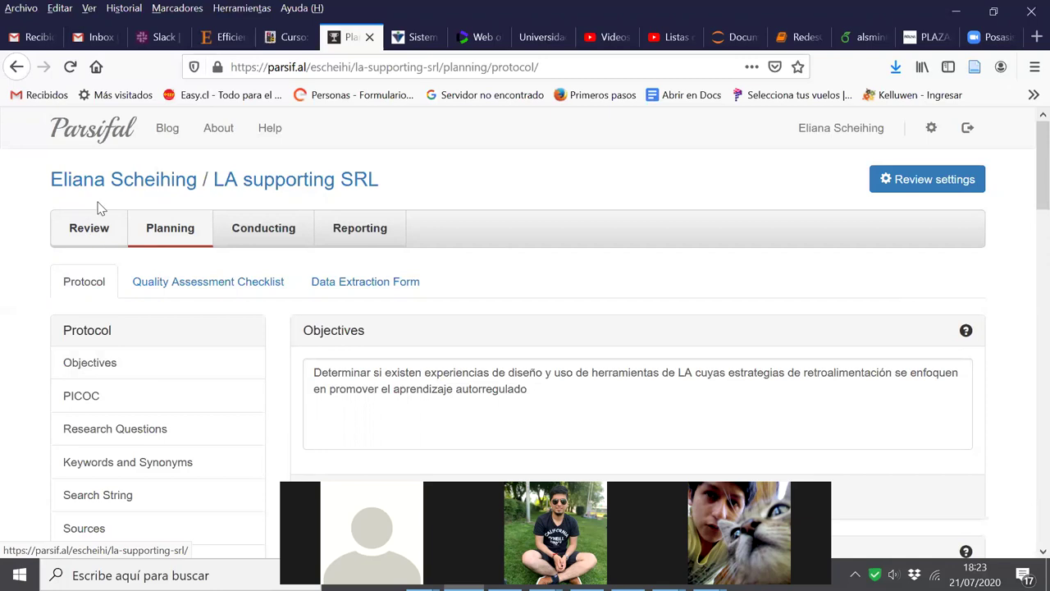
pyautogui.click(108, 185)
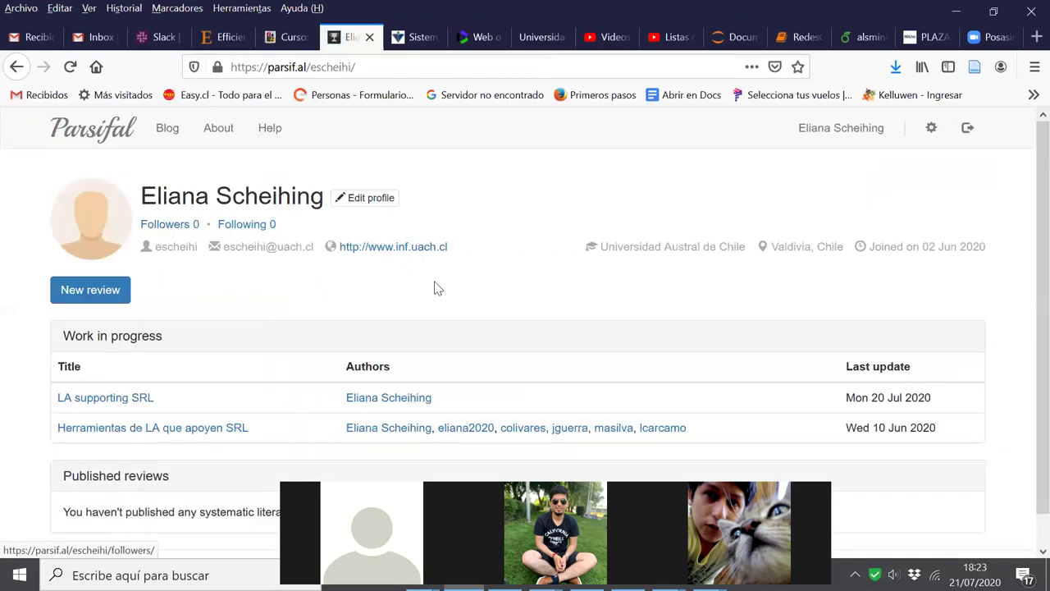
pyautogui.scroll(-1, 410, 304)
pyautogui.click(123, 367)
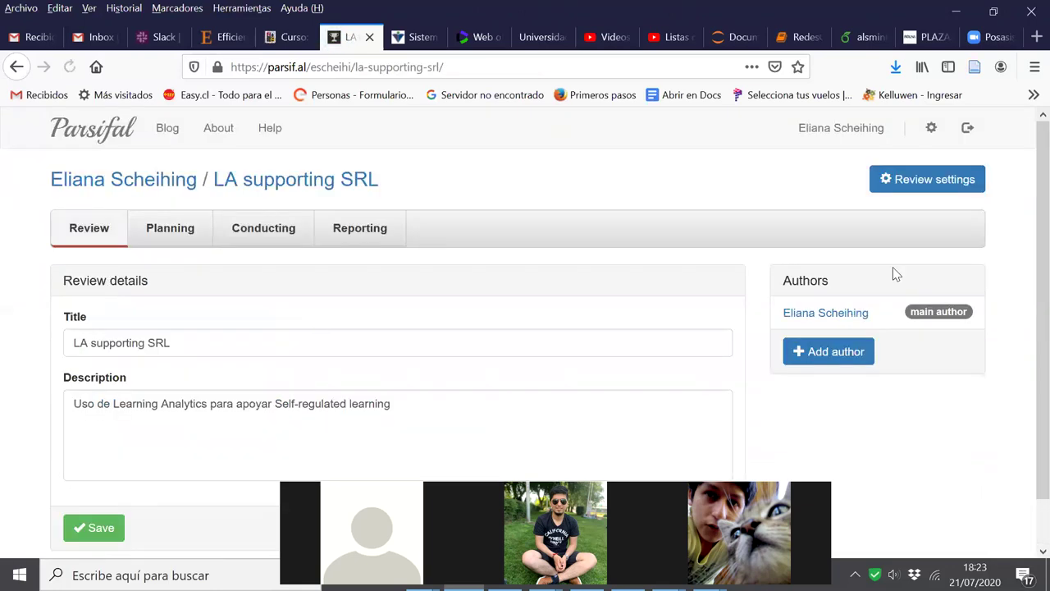
# Try inviting a co-author by entering their username and sending the invitation; no author is added
pyautogui.click(821, 358)
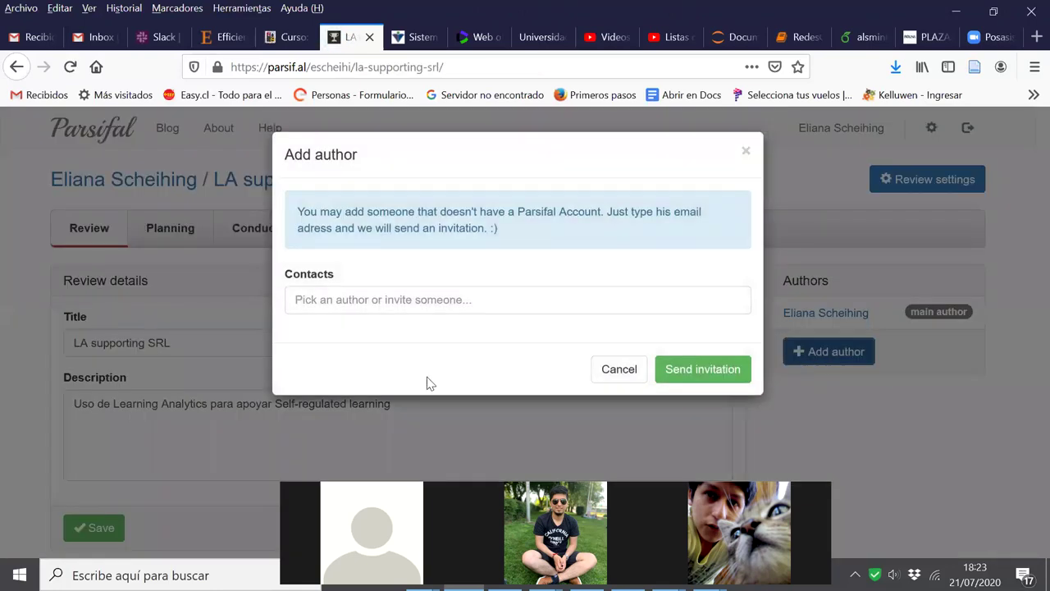
pyautogui.click(389, 297)
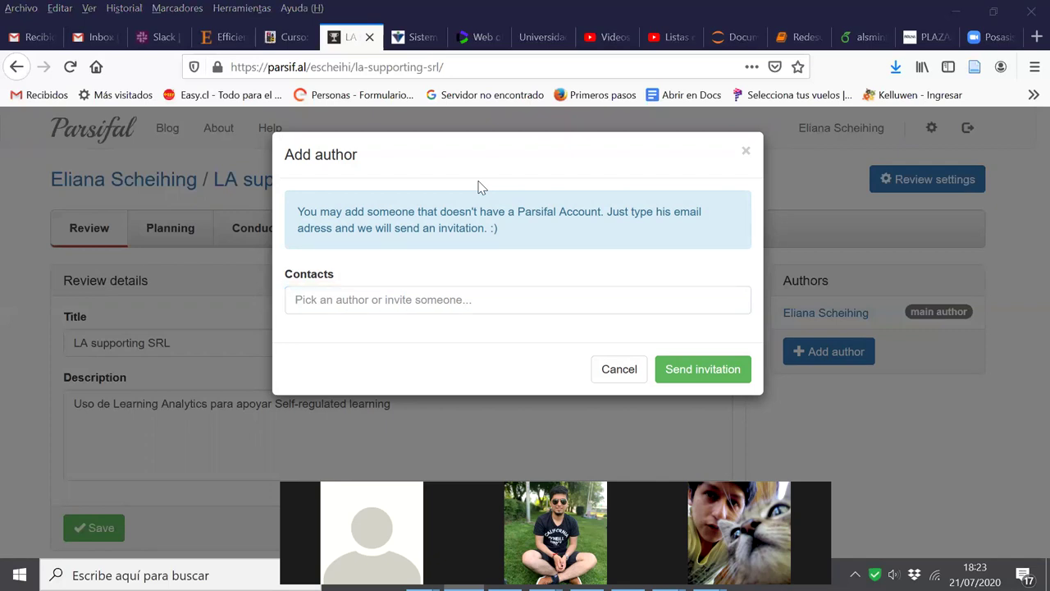
pyautogui.click(305, 302)
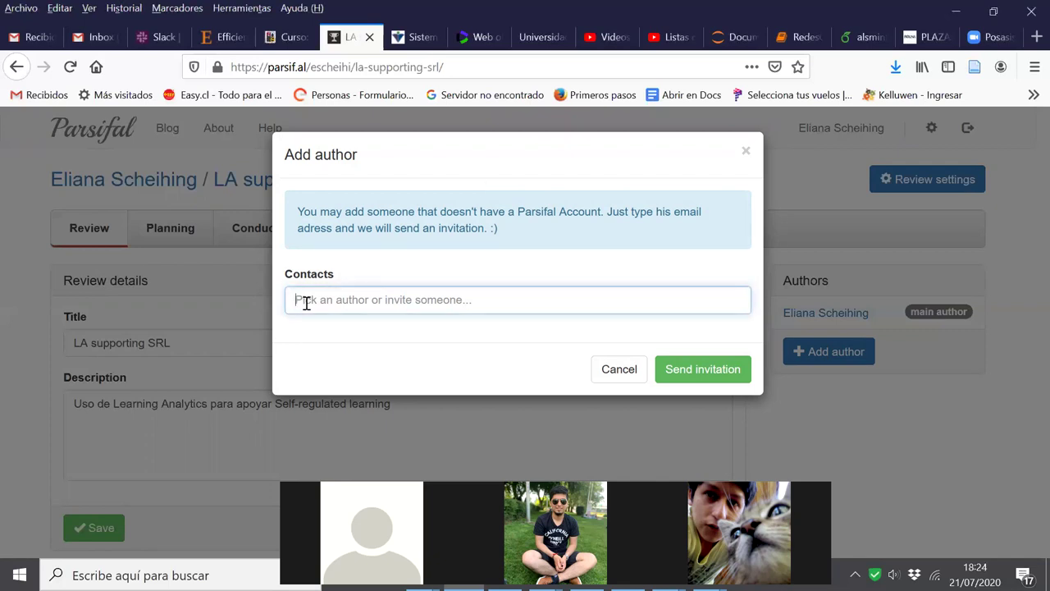
pyautogui.write('jepo96')
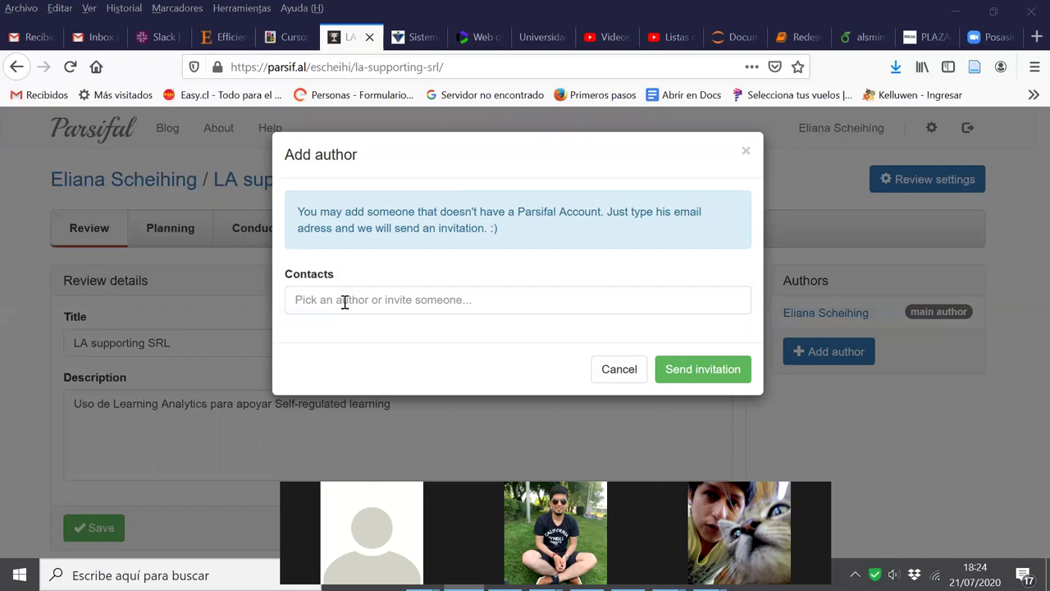
pyautogui.click(342, 302)
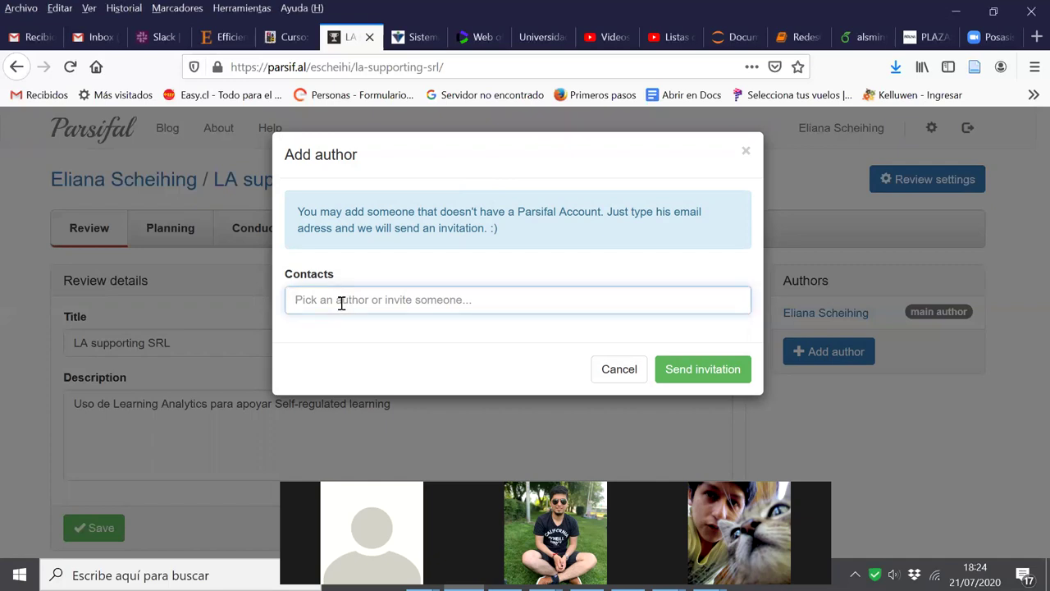
pyautogui.write('jelbo96')
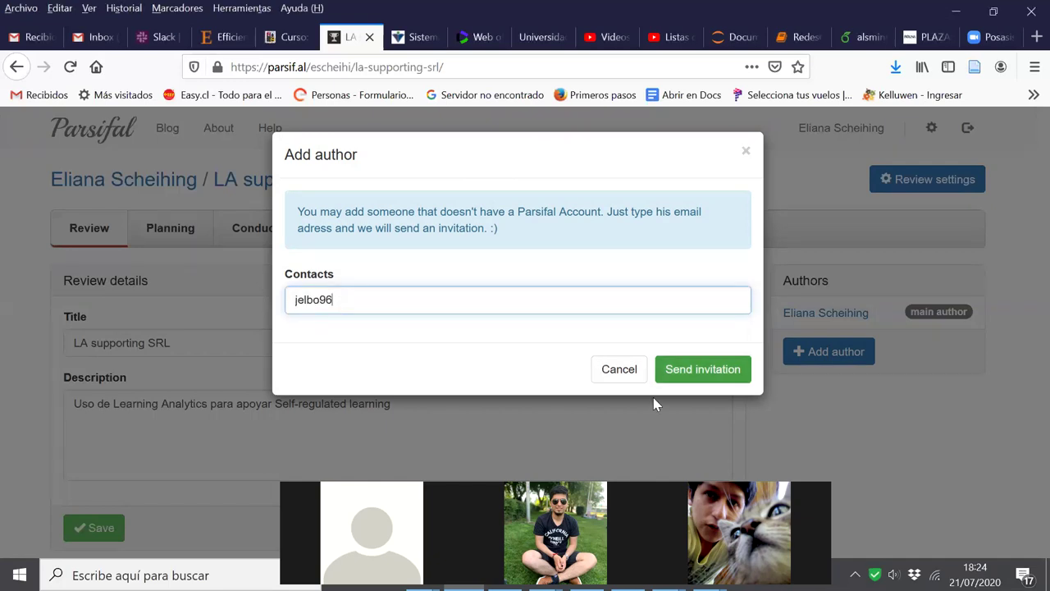
pyautogui.click(657, 370)
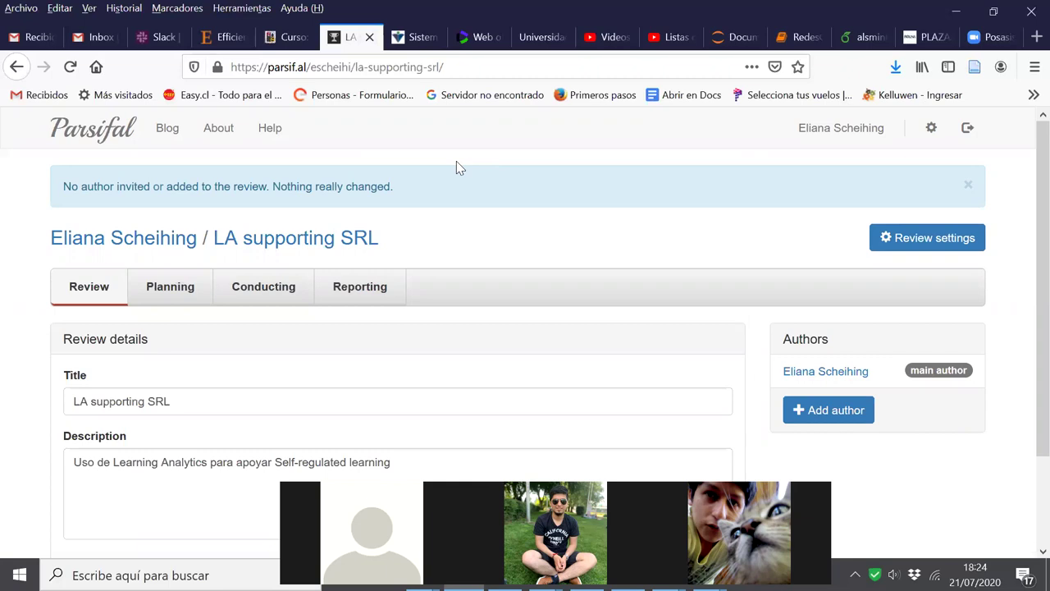
pyautogui.click(823, 411)
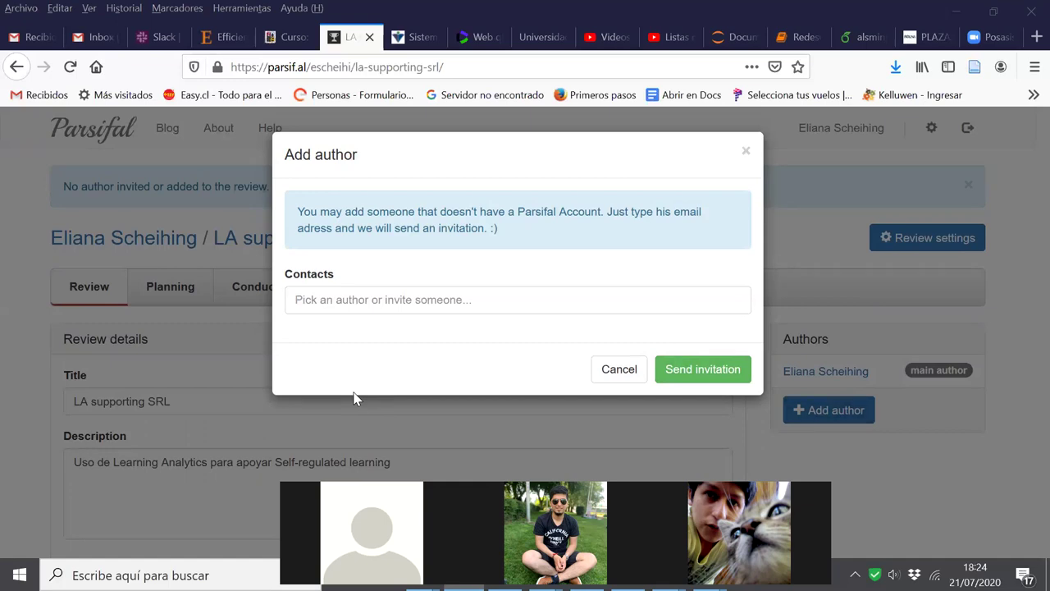
# Try inviting two other contacts by username, reopening the Add author form after each attempt
pyautogui.click(388, 297)
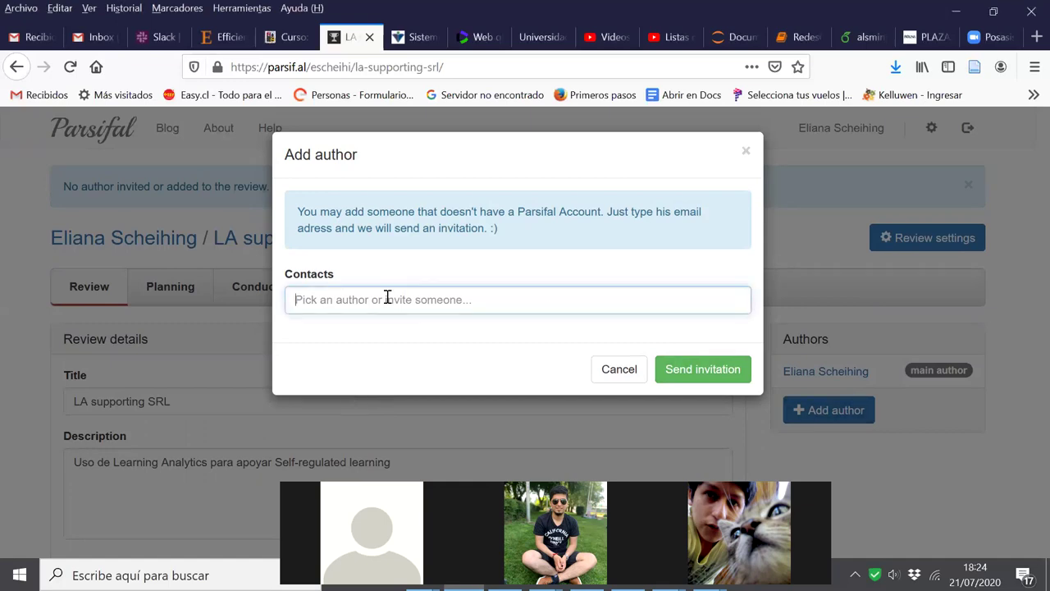
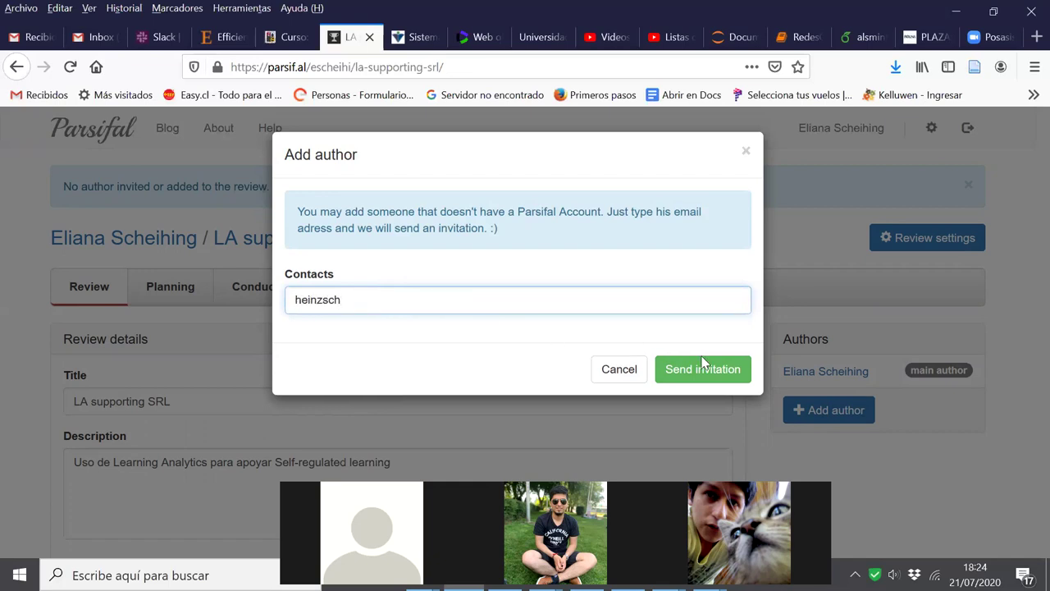
pyautogui.click(703, 368)
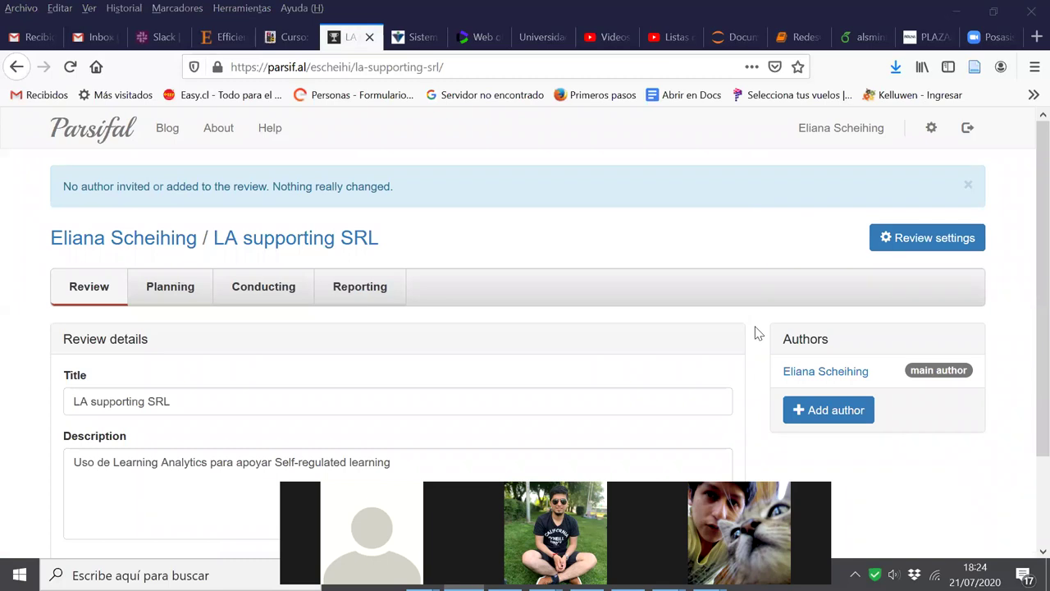
pyautogui.click(845, 411)
pyautogui.click(344, 301)
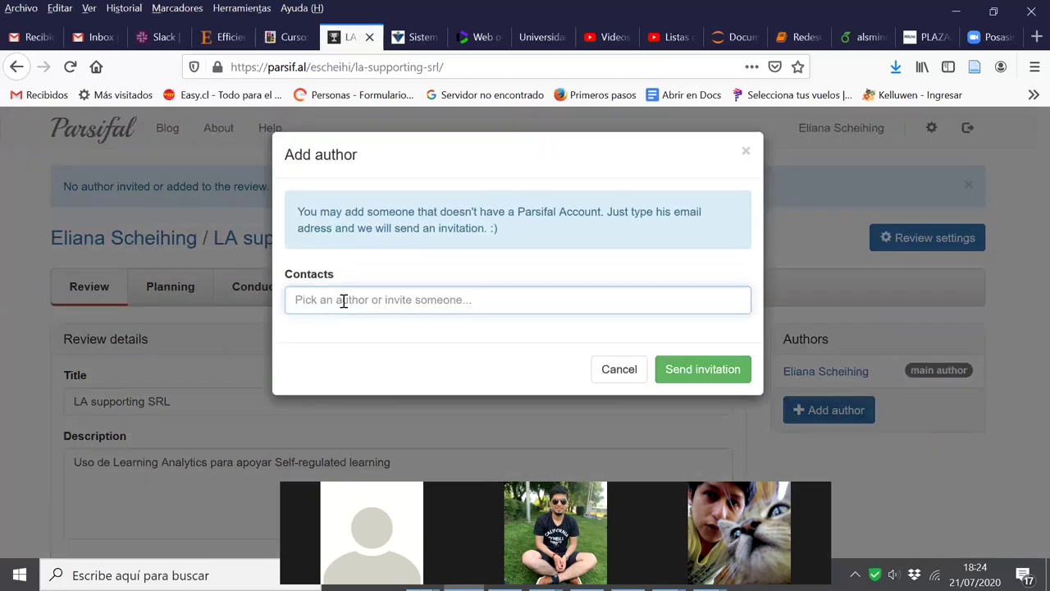
pyautogui.write('FabTesis')
pyautogui.click(727, 370)
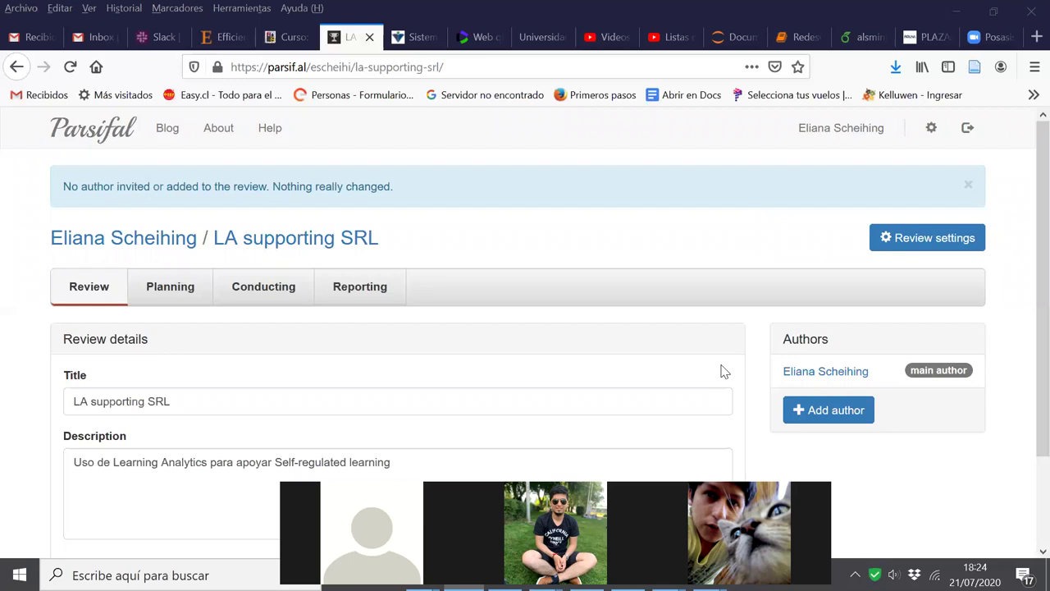
pyautogui.click(798, 421)
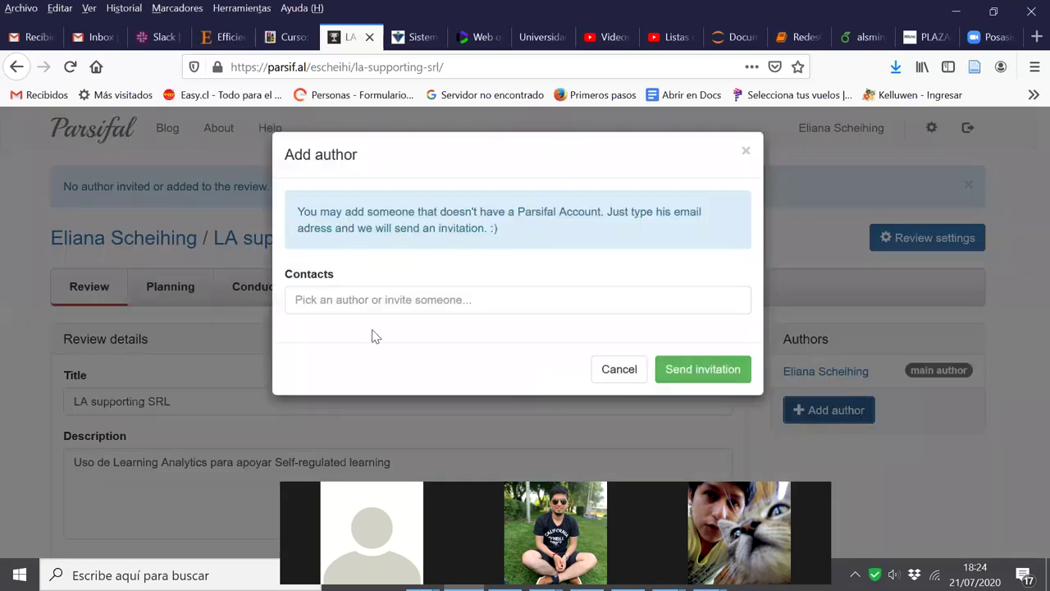
# Try one more contact username in the Add author form without success
pyautogui.click(376, 300)
pyautogui.write('luzzian')
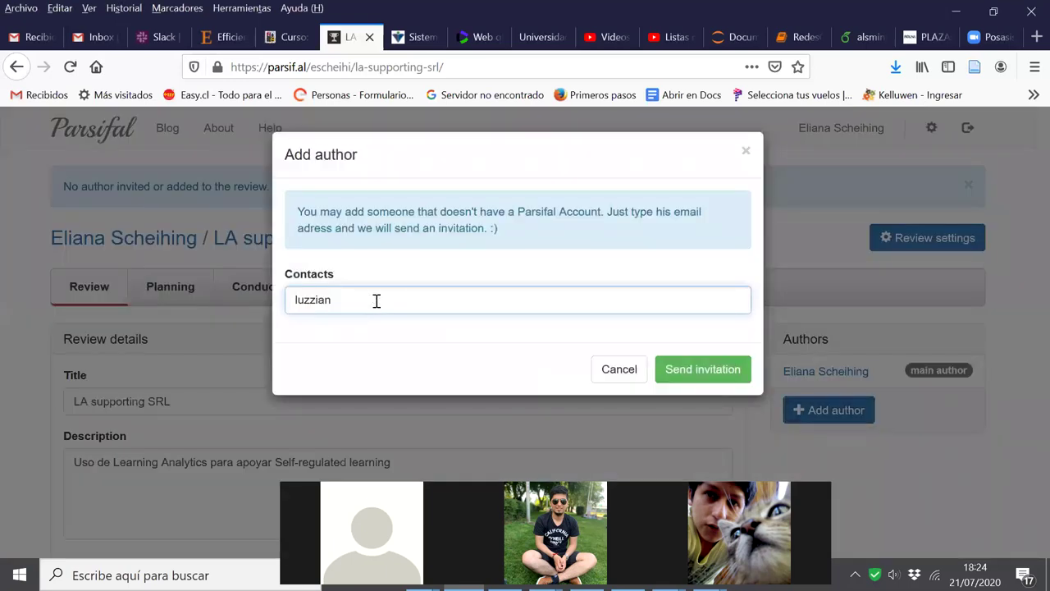
pyautogui.click(686, 369)
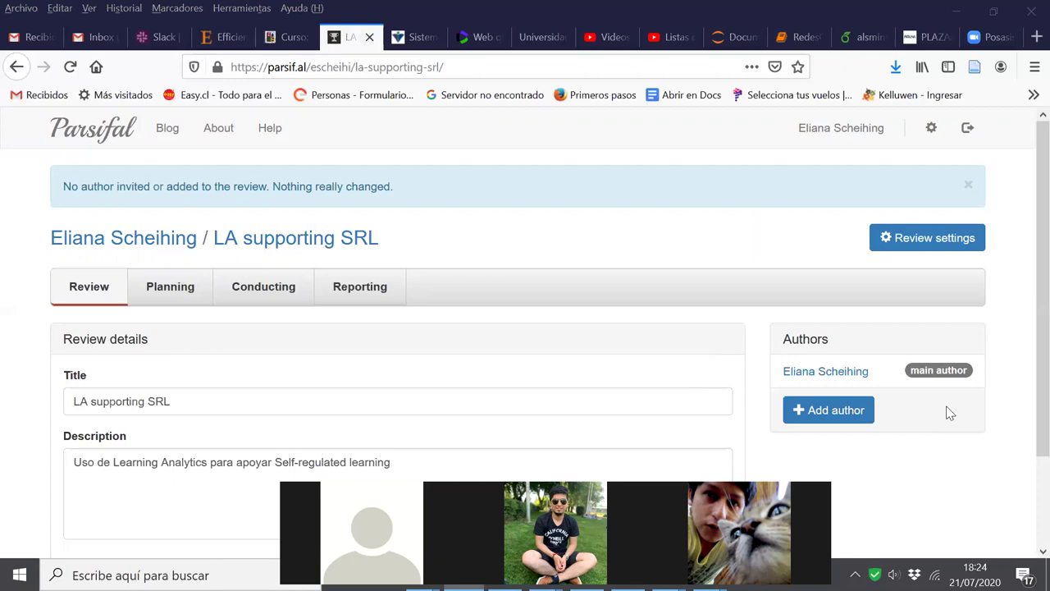
pyautogui.click(815, 422)
pyautogui.click(824, 422)
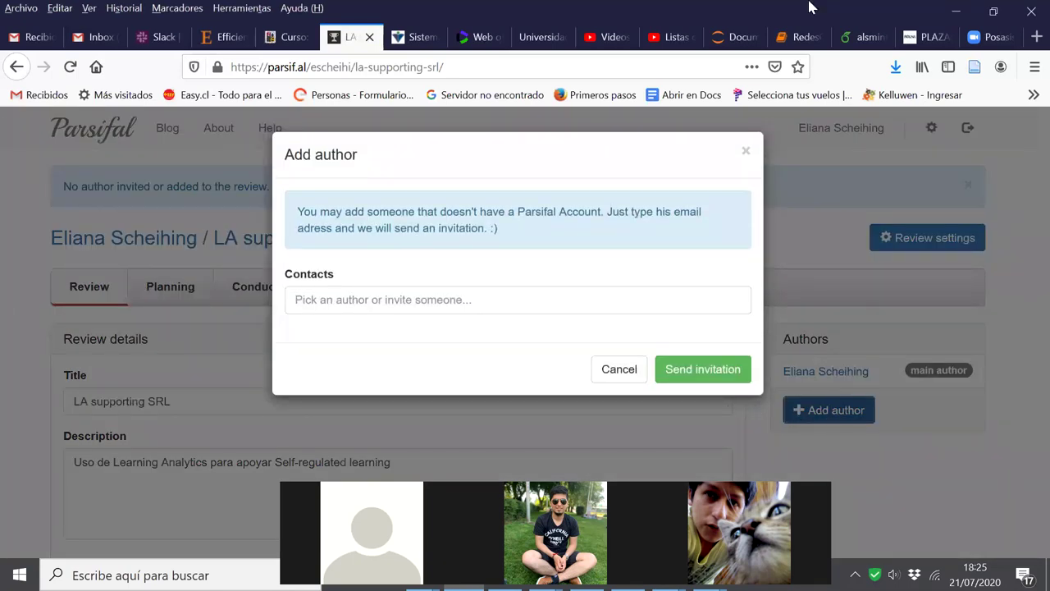
# Choose the first contact to invite from the Contacts suggestions
pyautogui.click(428, 300)
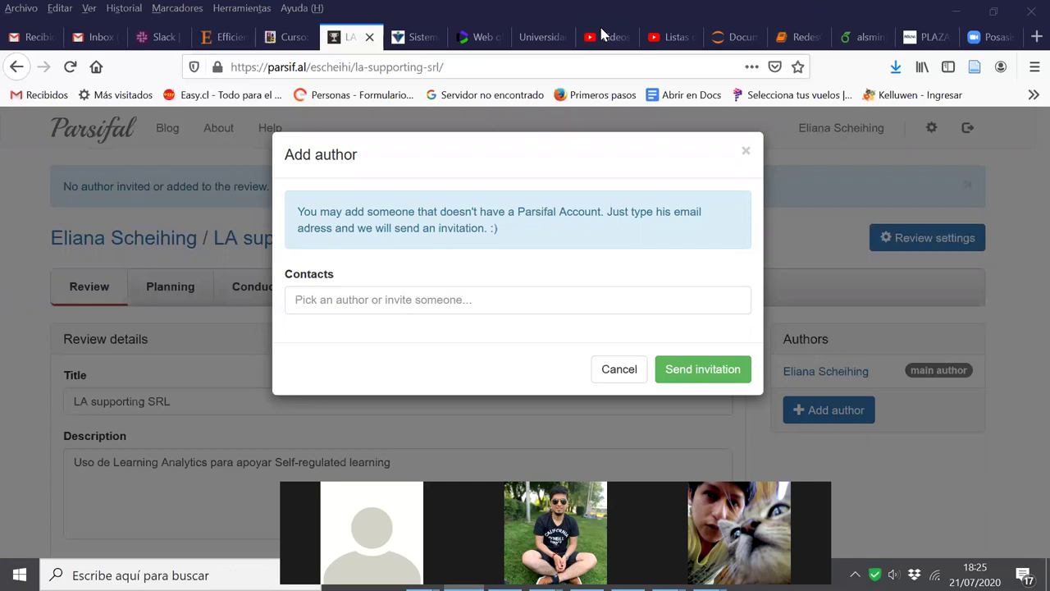
pyautogui.click(340, 301)
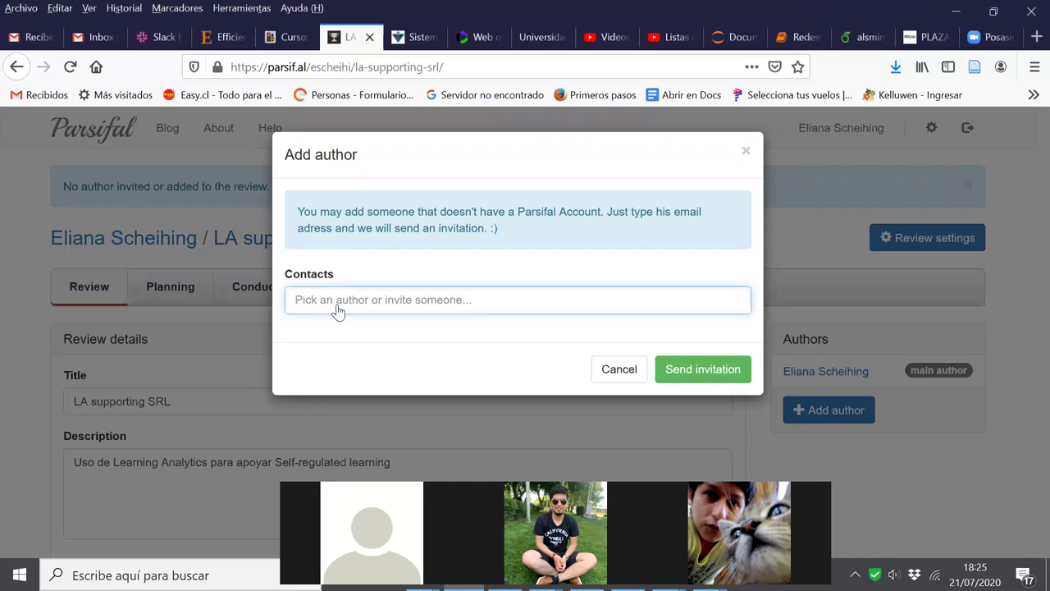
pyautogui.hotkey('ctrl', 'v')
# Send the first co-author invitation, then invite a second contact
pyautogui.click(691, 372)
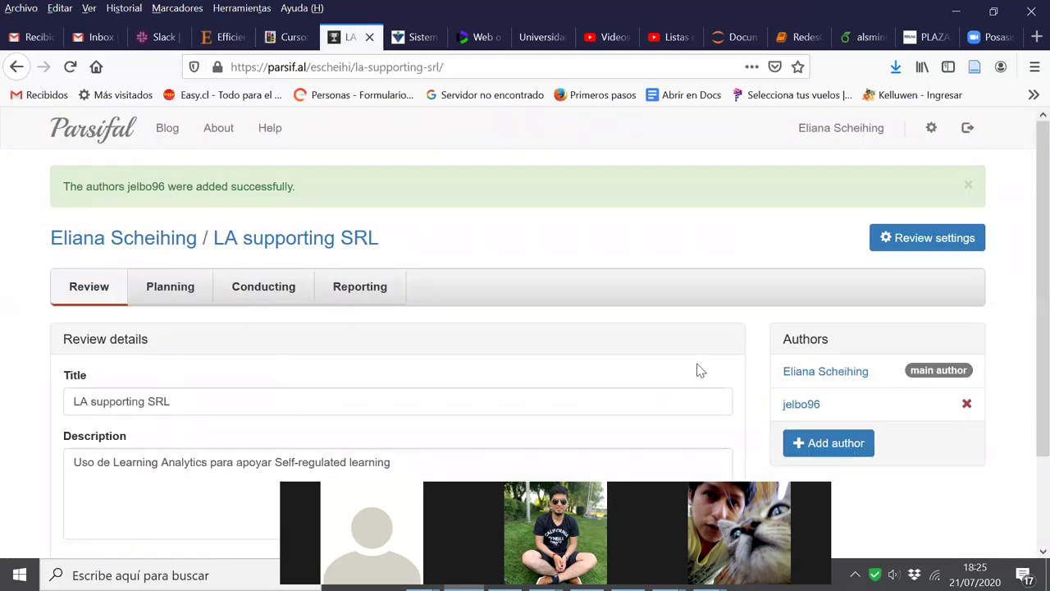
pyautogui.click(826, 447)
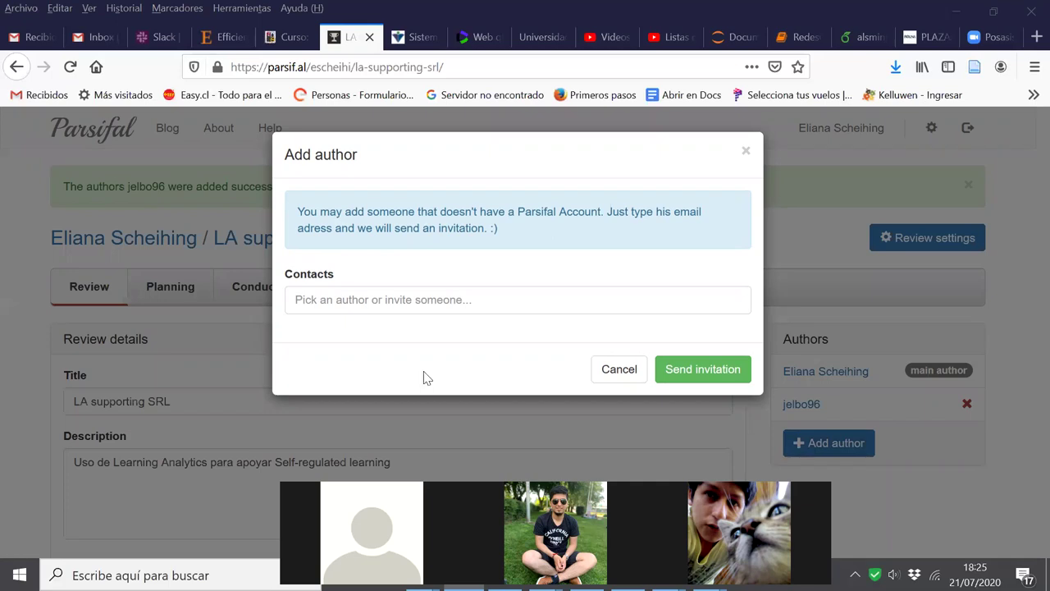
pyautogui.click(373, 299)
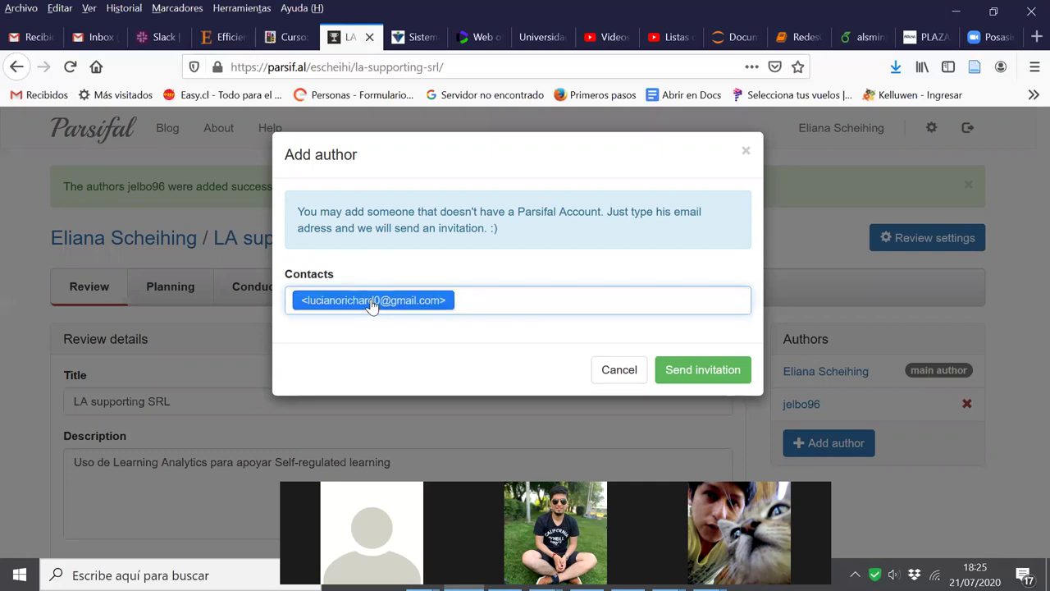
pyautogui.click(725, 371)
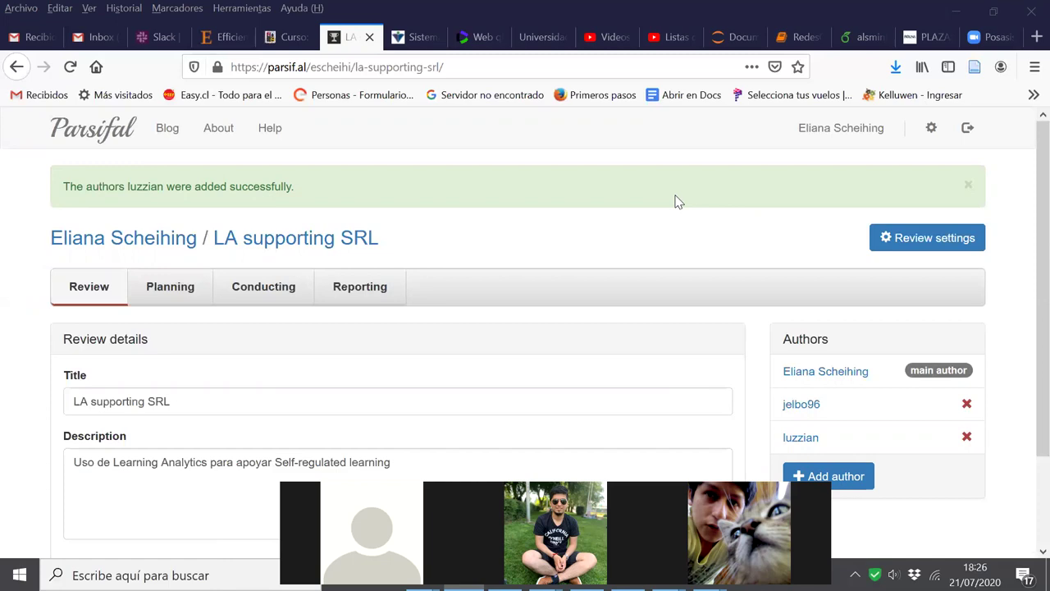
# Invite a third co-author from the Contacts suggestions
pyautogui.click(833, 476)
pyautogui.click(303, 297)
pyautogui.hotkey('ctrl', 'v')
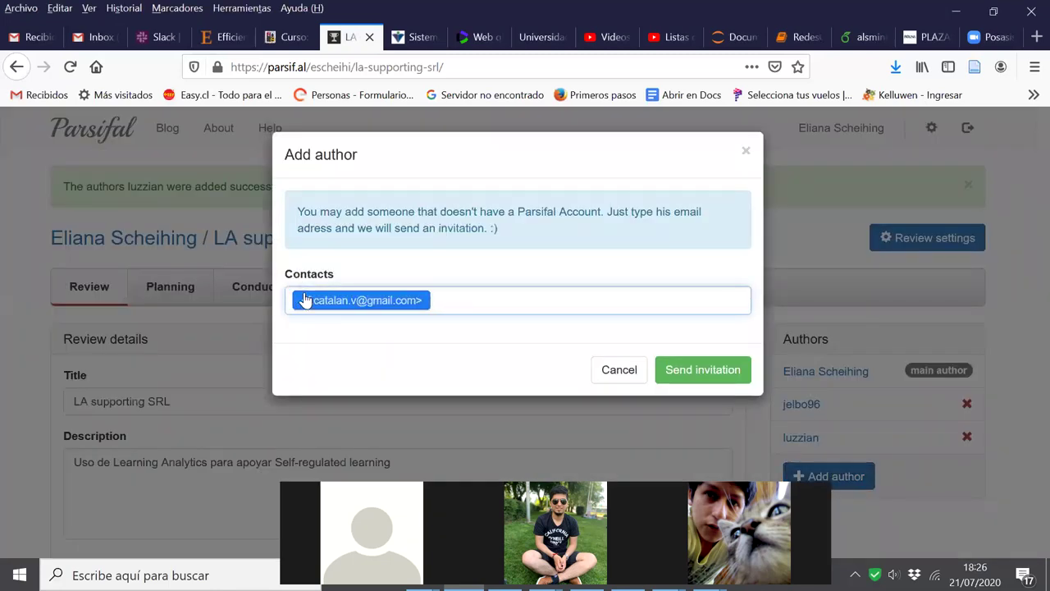
pyautogui.click(688, 371)
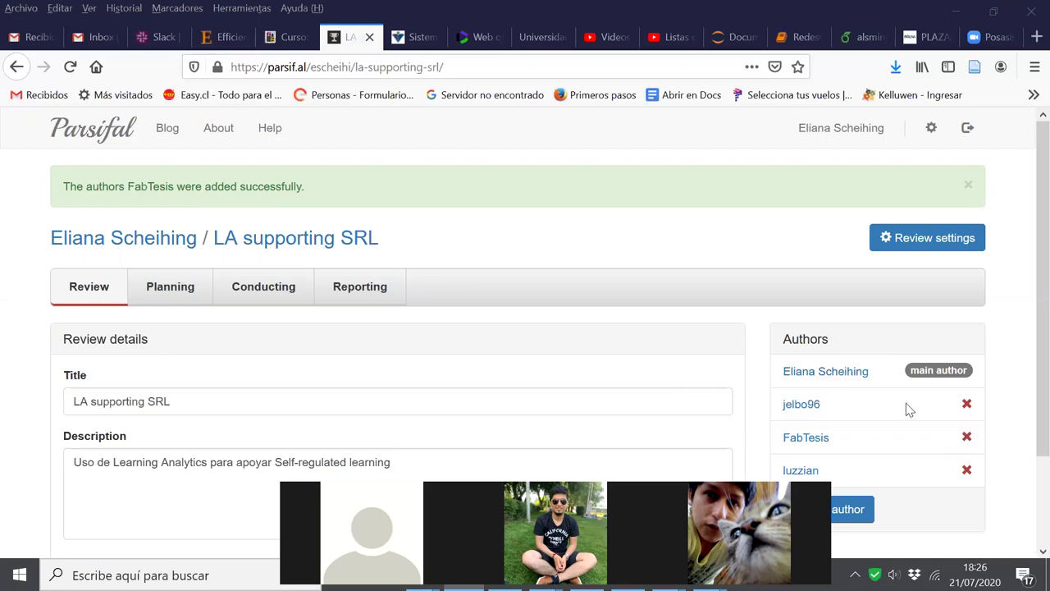
pyautogui.scroll(-2, 890, 408)
pyautogui.click(868, 408)
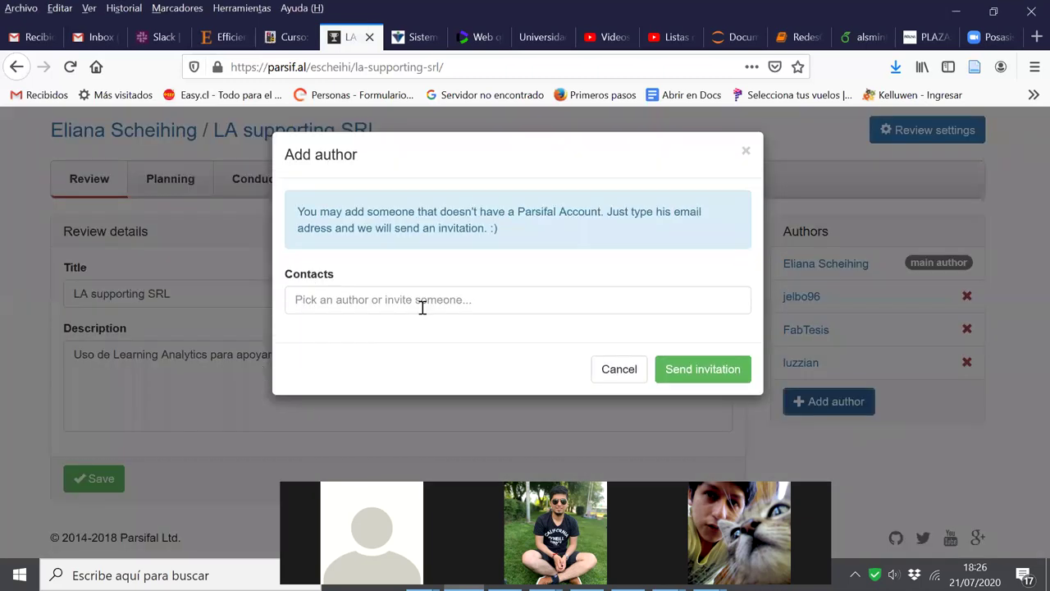
# Send the invitation adding the fourth co-author to the review
pyautogui.hotkey('ctrl', 'v')
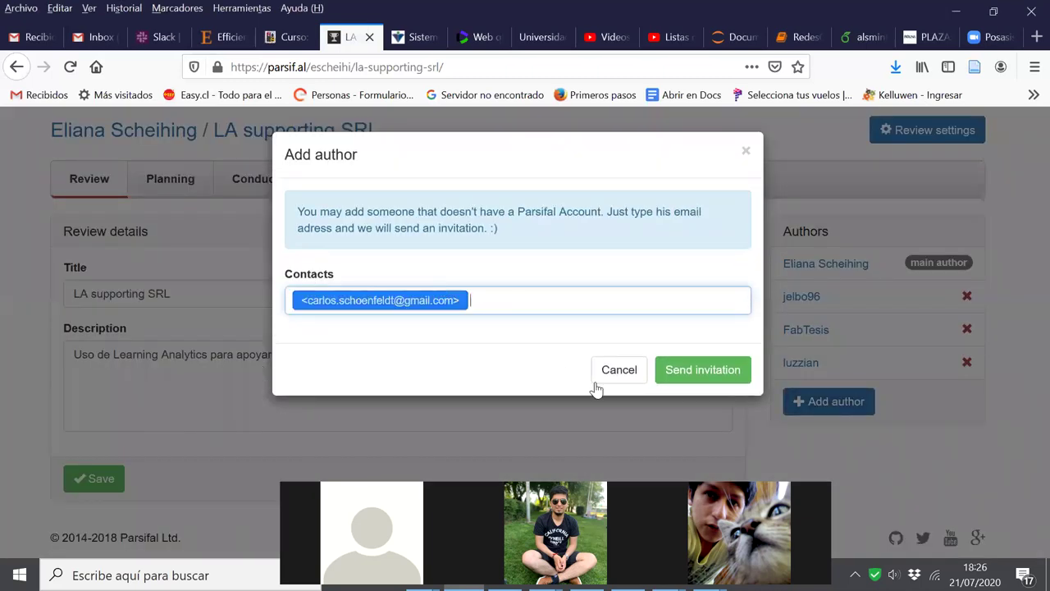
pyautogui.click(702, 376)
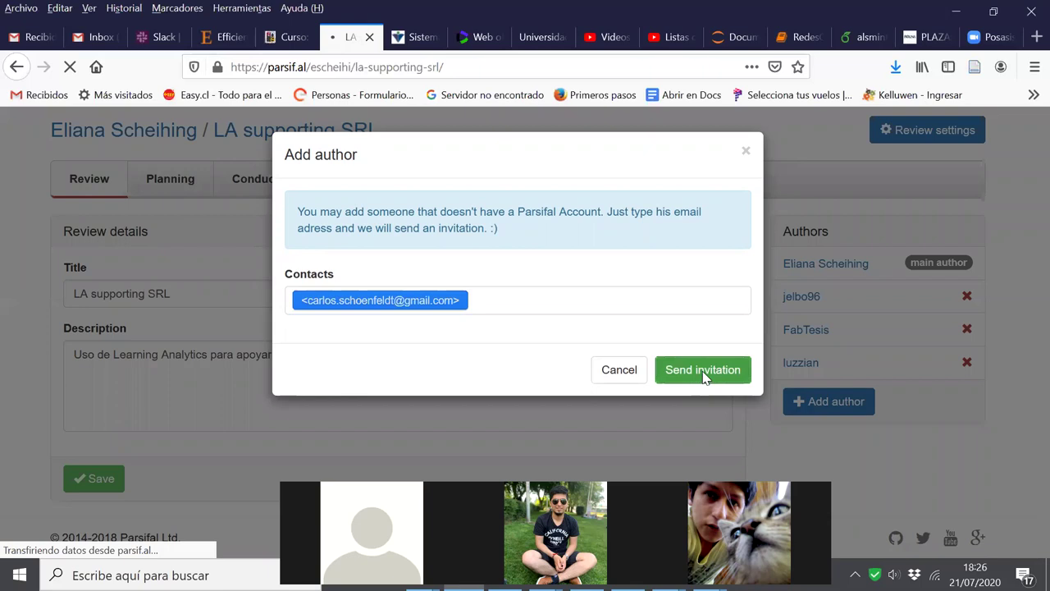
pyautogui.scroll(-3, 897, 405)
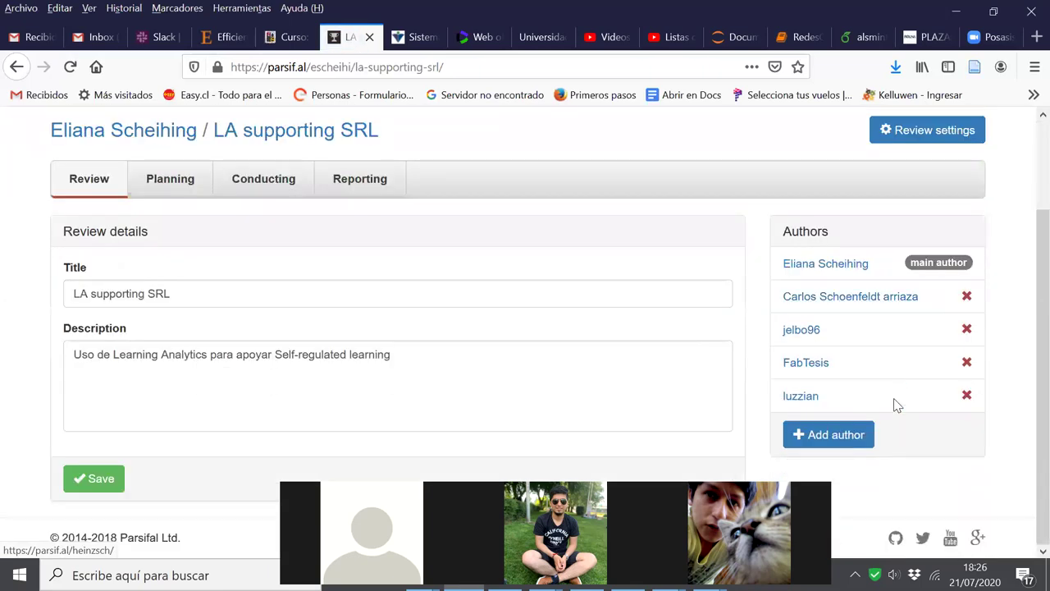
# Leave the review description unchanged and go to the Planning protocol page
pyautogui.click(614, 401)
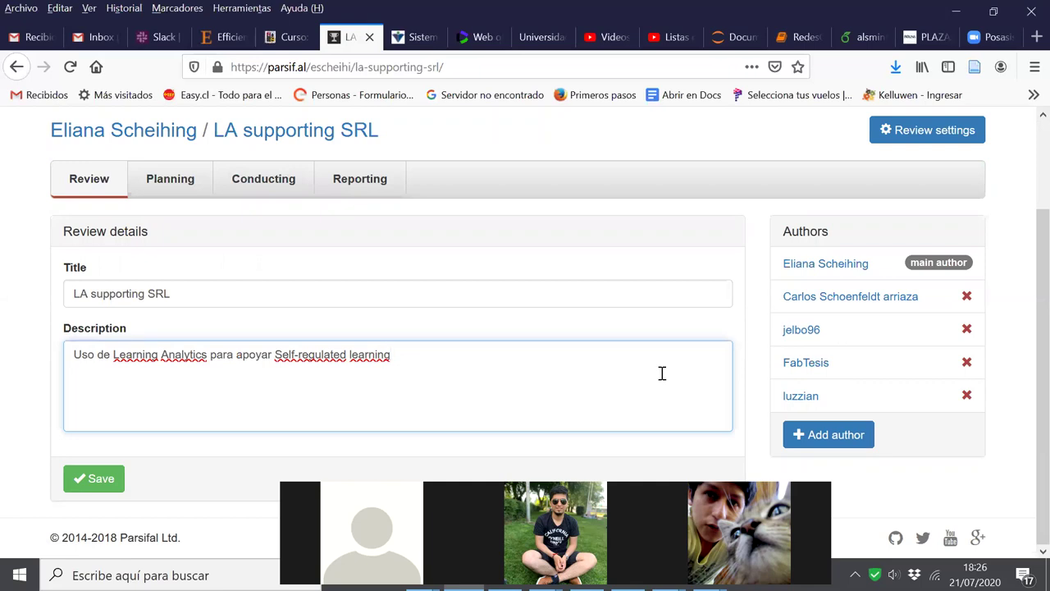
pyautogui.click(539, 320)
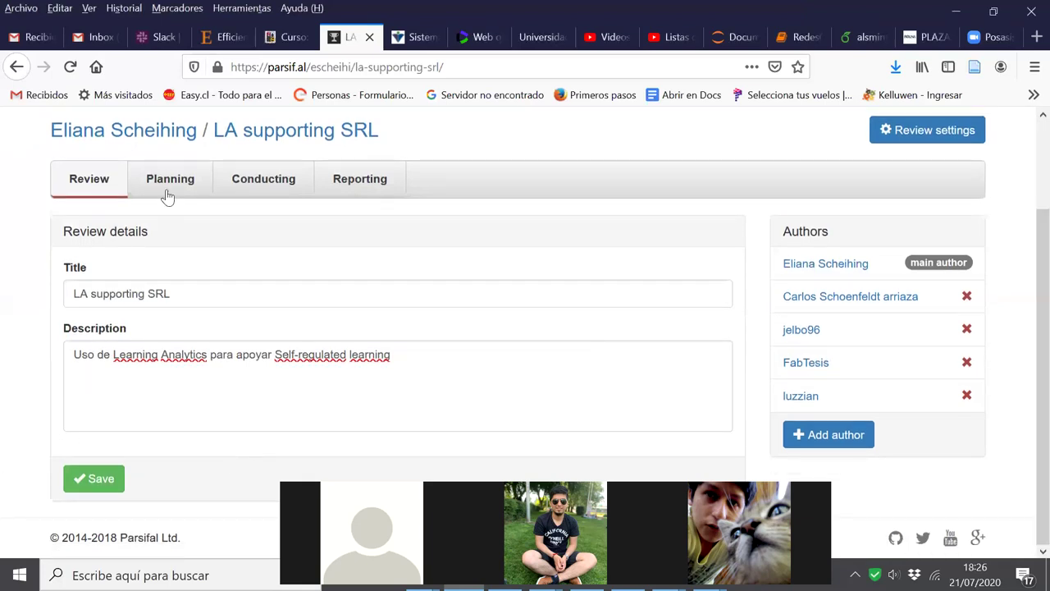
pyautogui.click(169, 188)
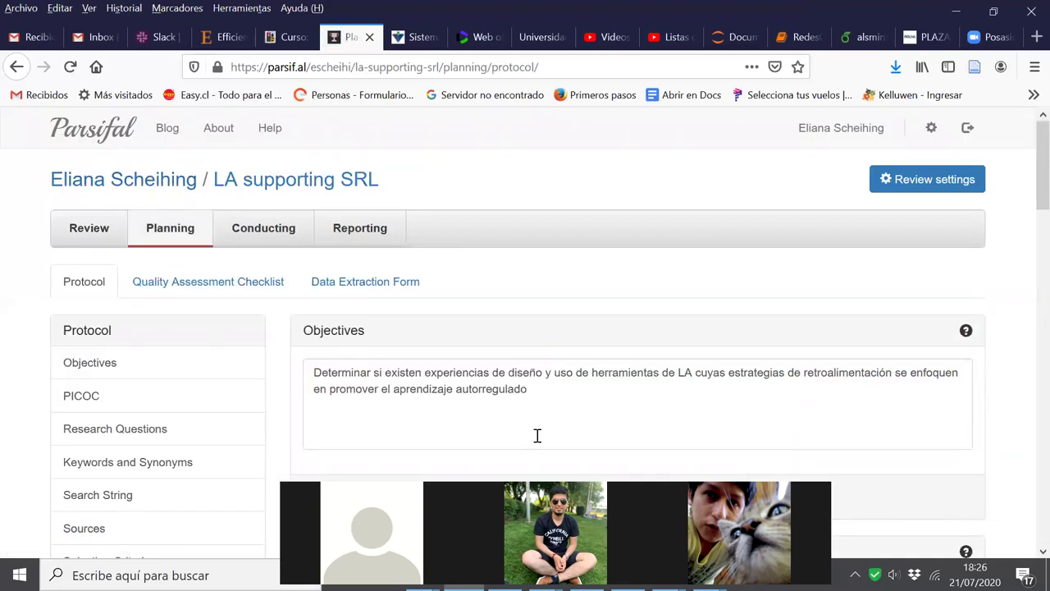
pyautogui.moveTo(1028, 178); pyautogui.dragTo(1026, 263)
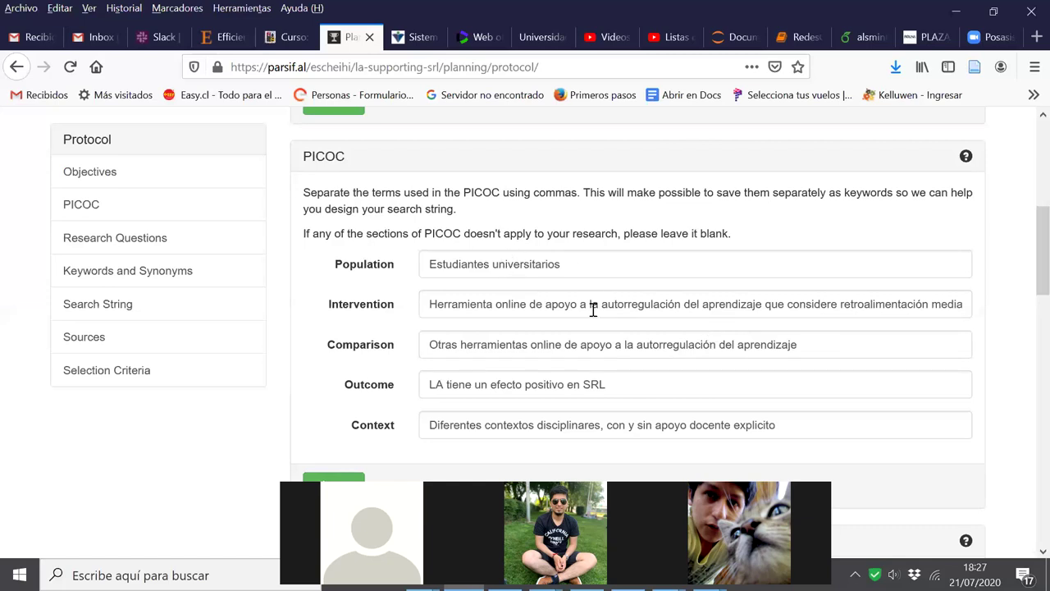
pyautogui.scroll(-5, 577, 349)
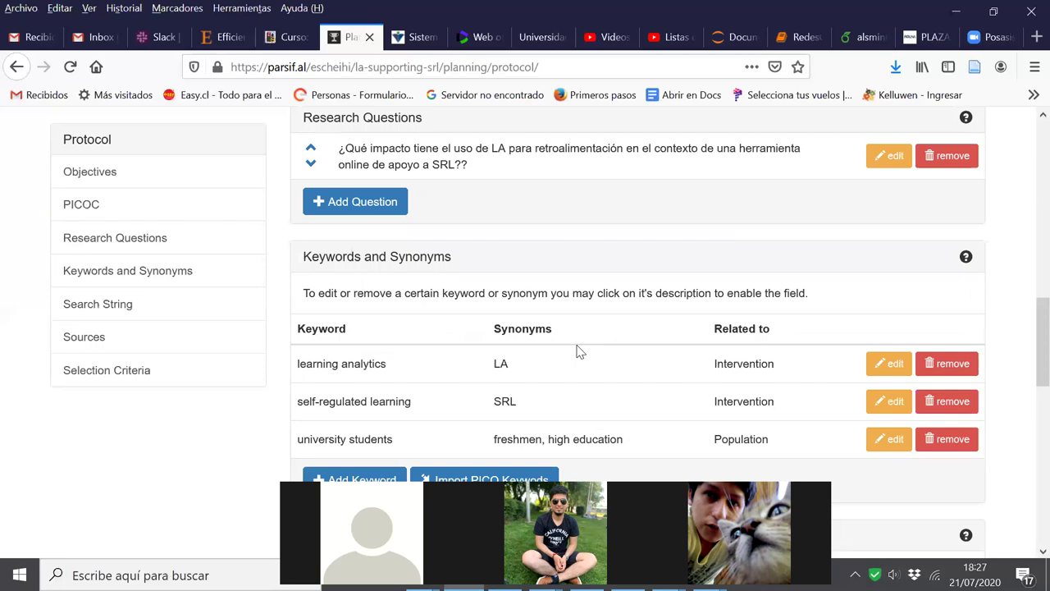
pyautogui.scroll(5, 579, 343)
pyautogui.scroll(-5, 577, 336)
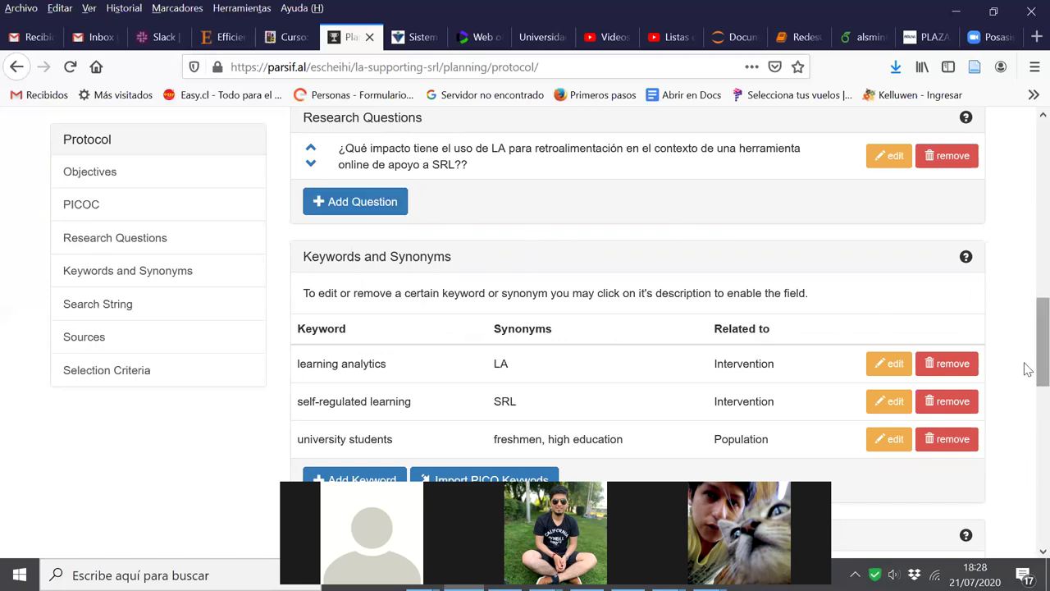
pyautogui.scroll(-1, 1025, 373)
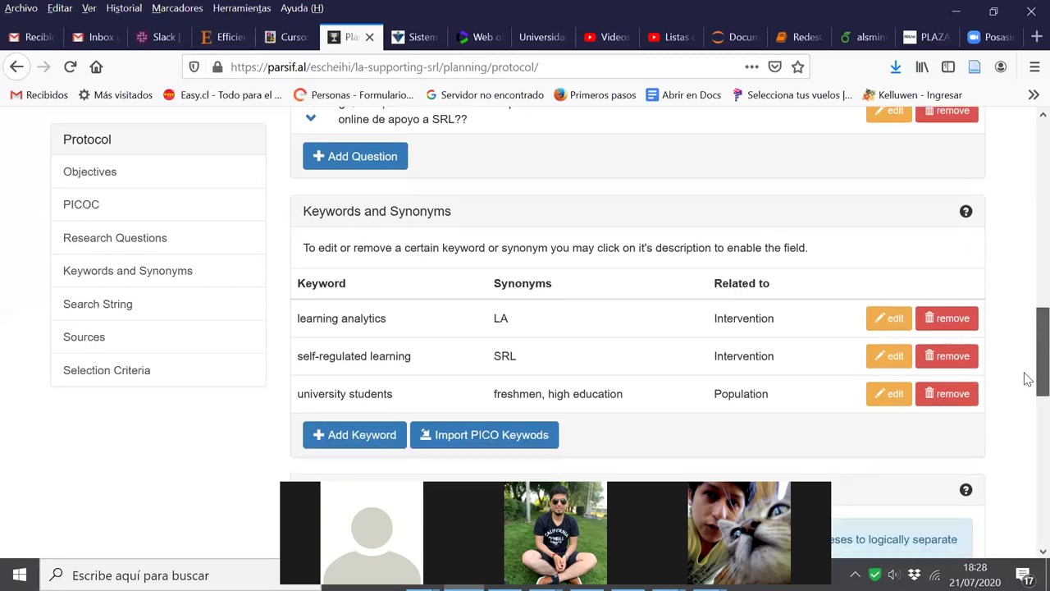
pyautogui.scroll(-1, 1027, 379)
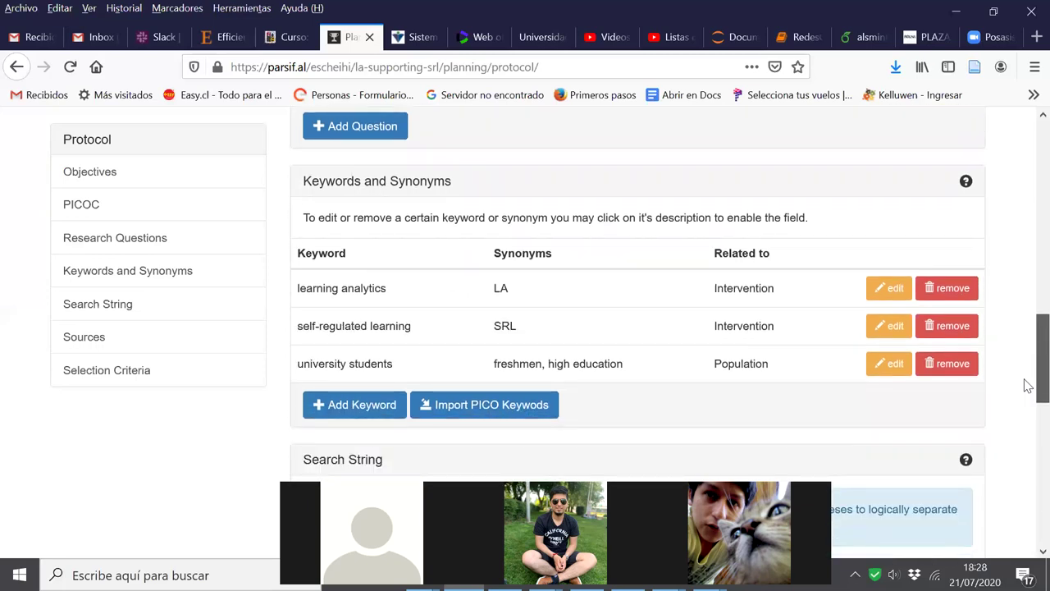
pyautogui.scroll(-1, 1030, 386)
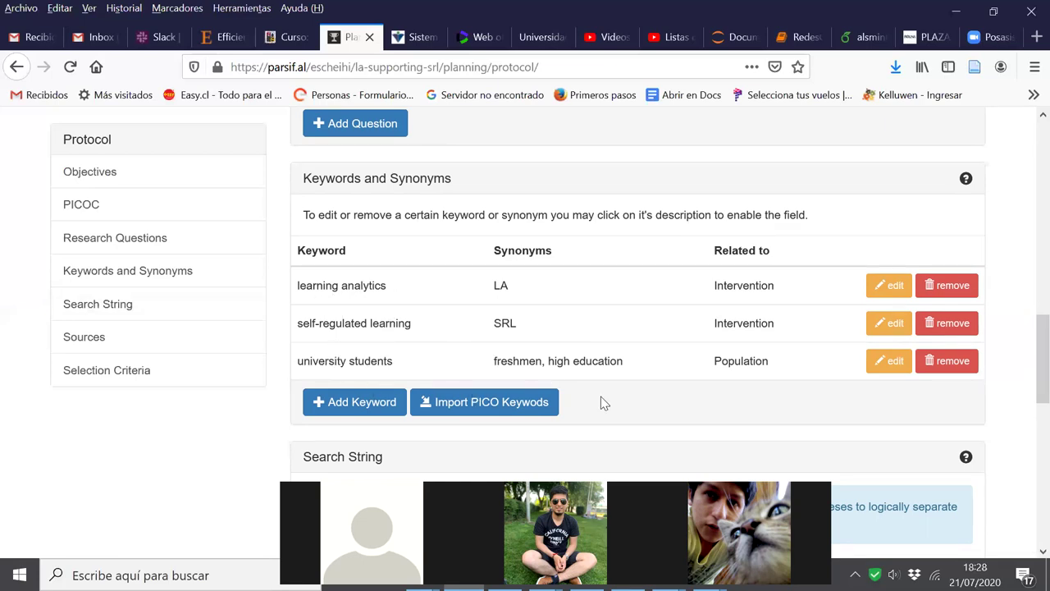
pyautogui.scroll(-5, 651, 396)
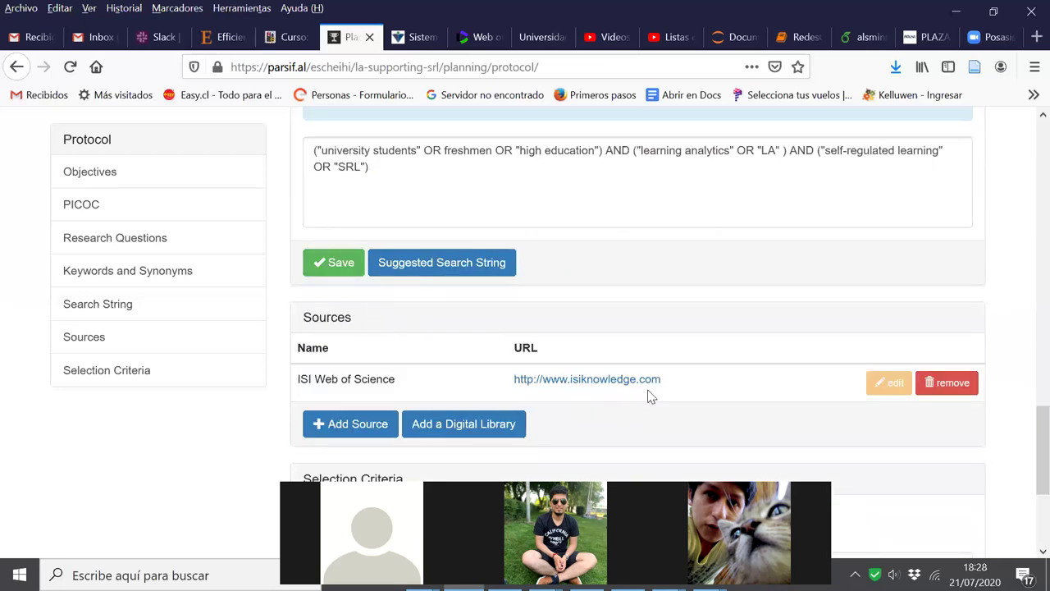
pyautogui.scroll(5, 649, 394)
pyautogui.scroll(-5, 649, 394)
pyautogui.scroll(2, 1027, 121)
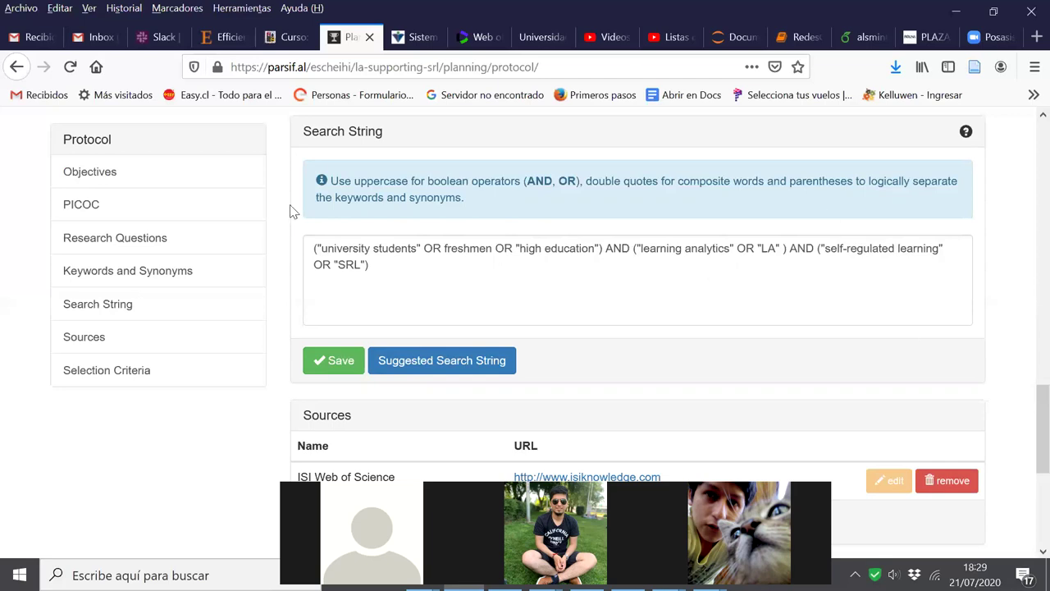
pyautogui.scroll(5, 779, 294)
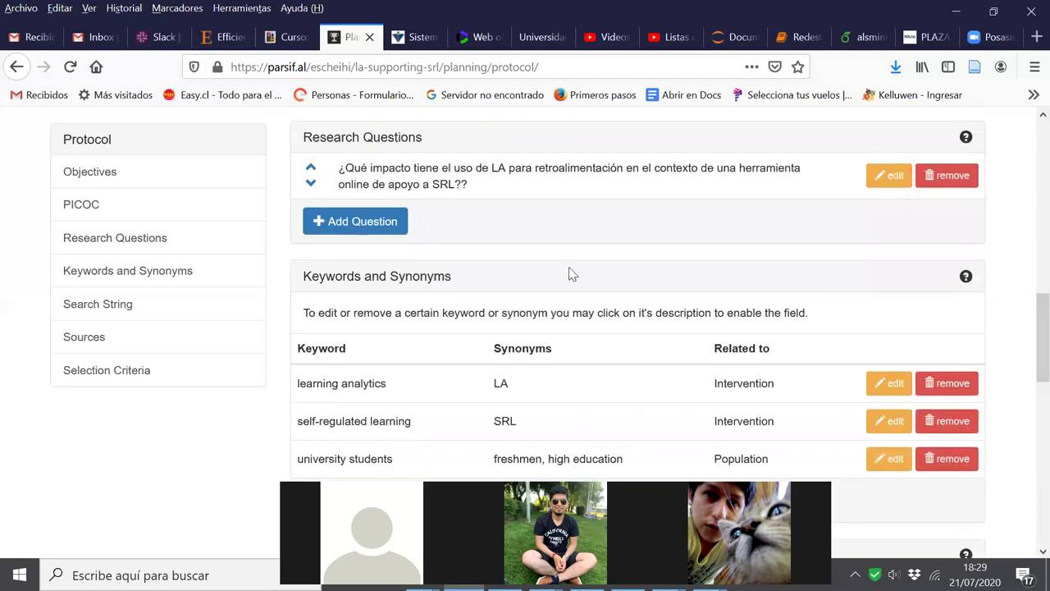
pyautogui.scroll(3, 572, 274)
pyautogui.scroll(4, 572, 274)
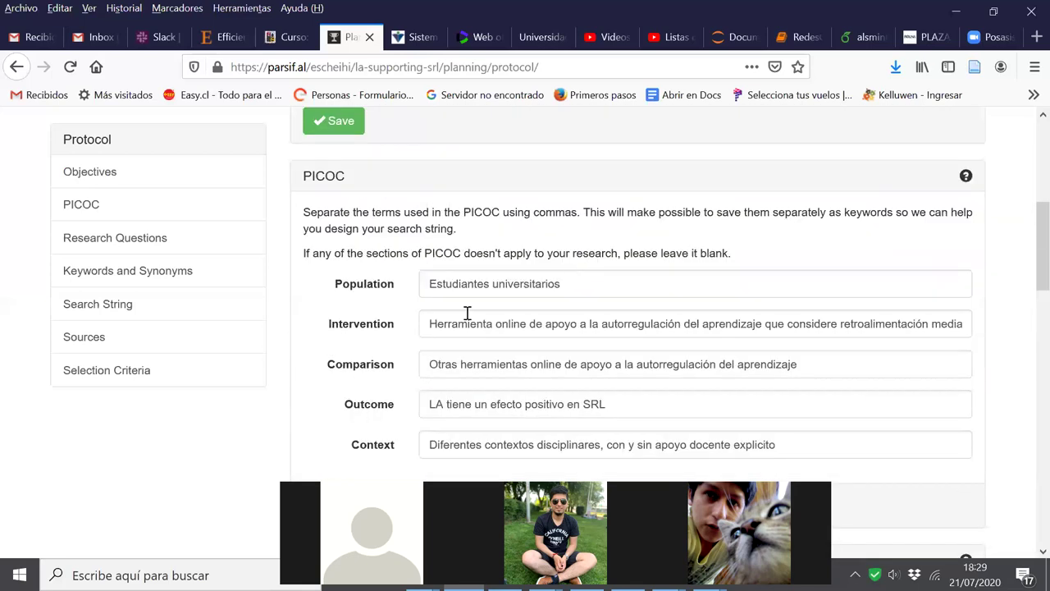
pyautogui.scroll(3, 614, 263)
pyautogui.scroll(-4, 617, 266)
pyautogui.scroll(7, 617, 271)
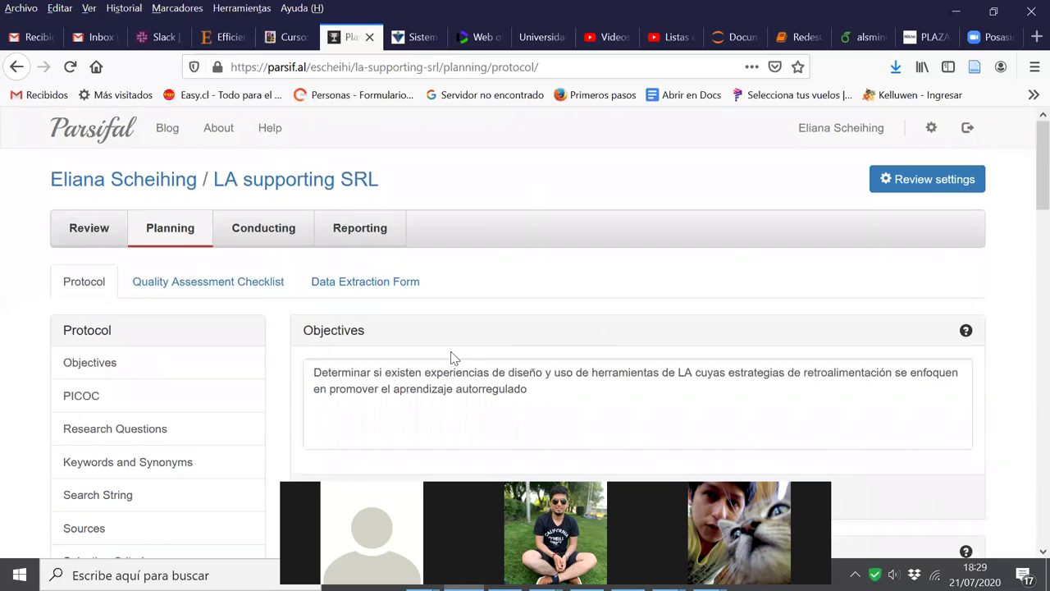
pyautogui.scroll(-3, 558, 365)
pyautogui.scroll(-10, 568, 362)
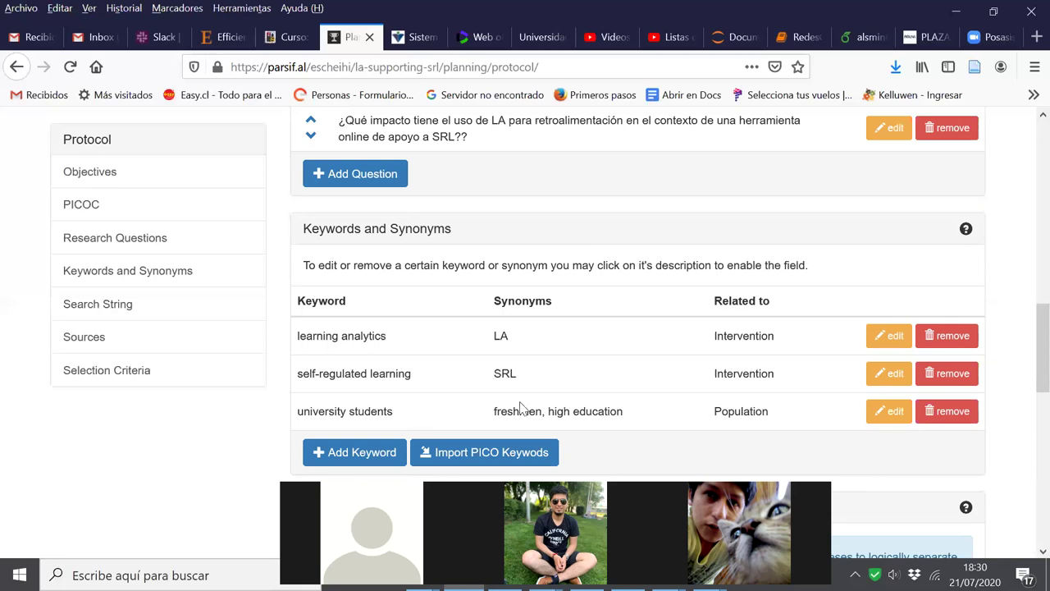
pyautogui.scroll(-5, 1026, 558)
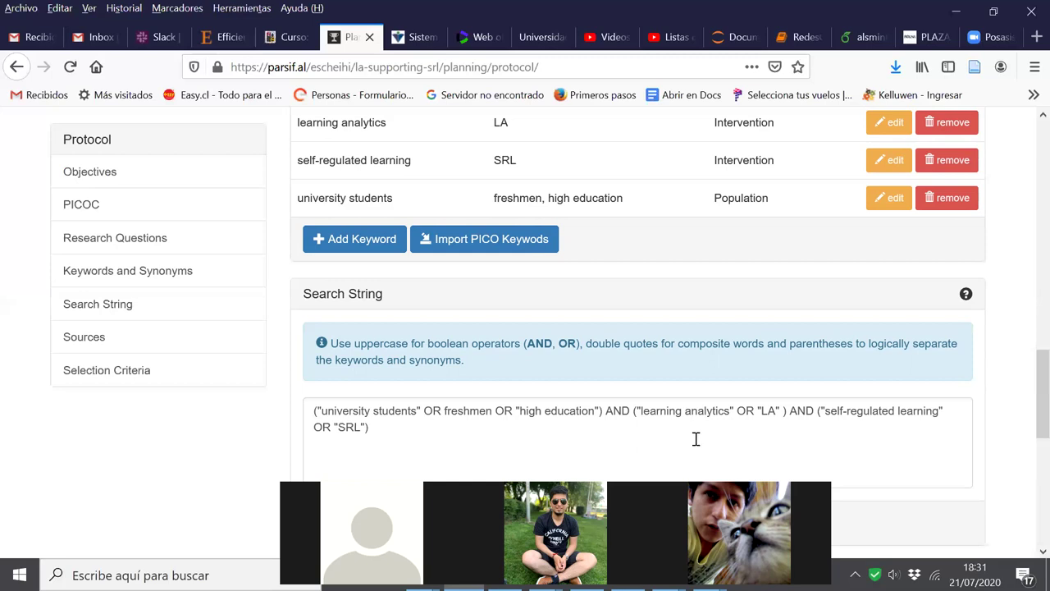
# Open the Digital Libraries dialog from the protocol's Sources section
pyautogui.scroll(-5, 696, 439)
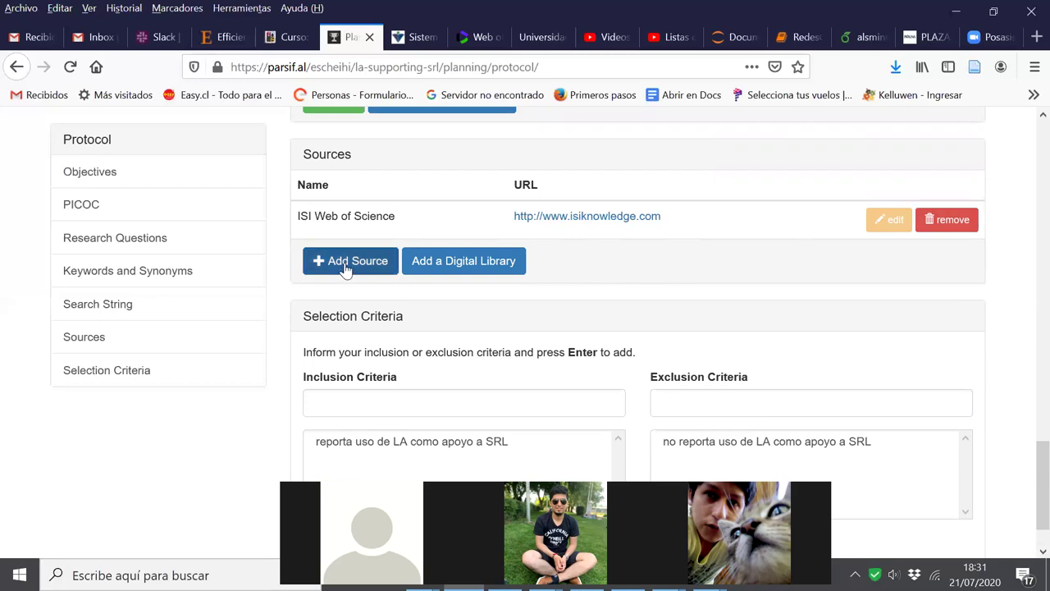
pyautogui.click(425, 263)
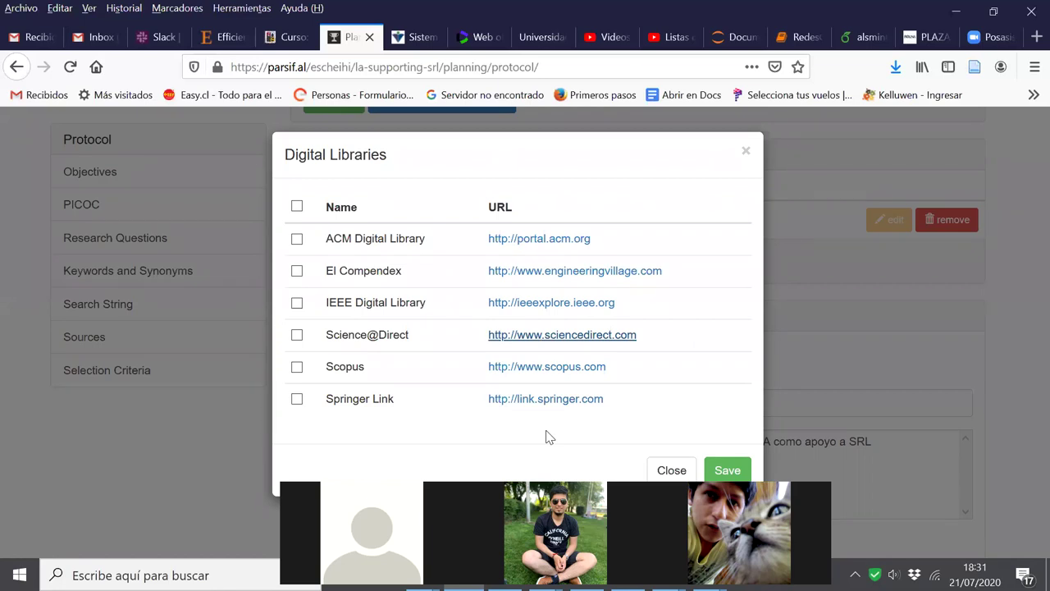
# Close the Digital Libraries dialog without adding any library
pyautogui.click(746, 152)
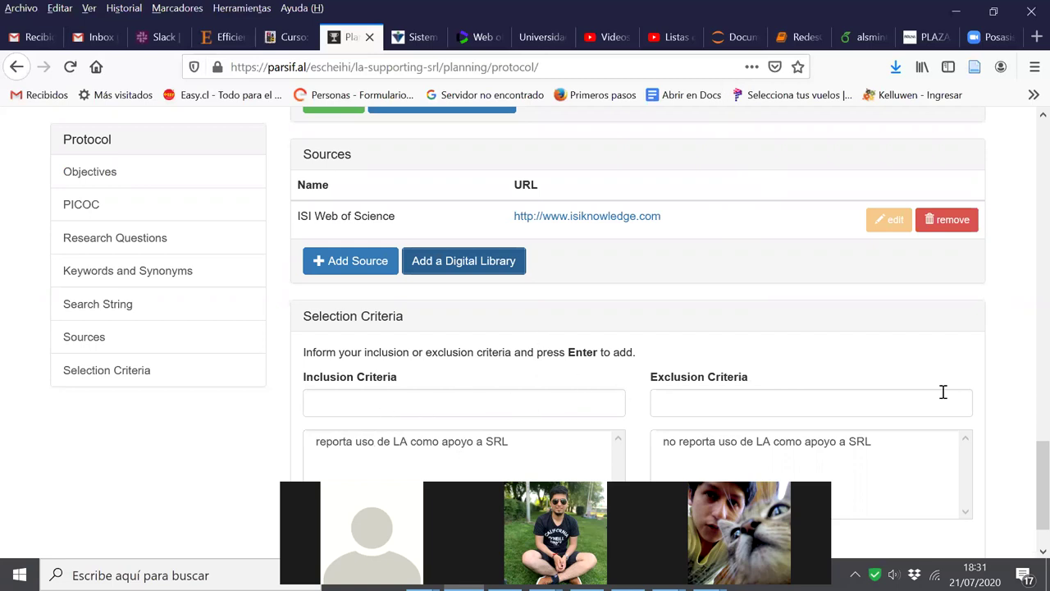
pyautogui.scroll(-1, 523, 387)
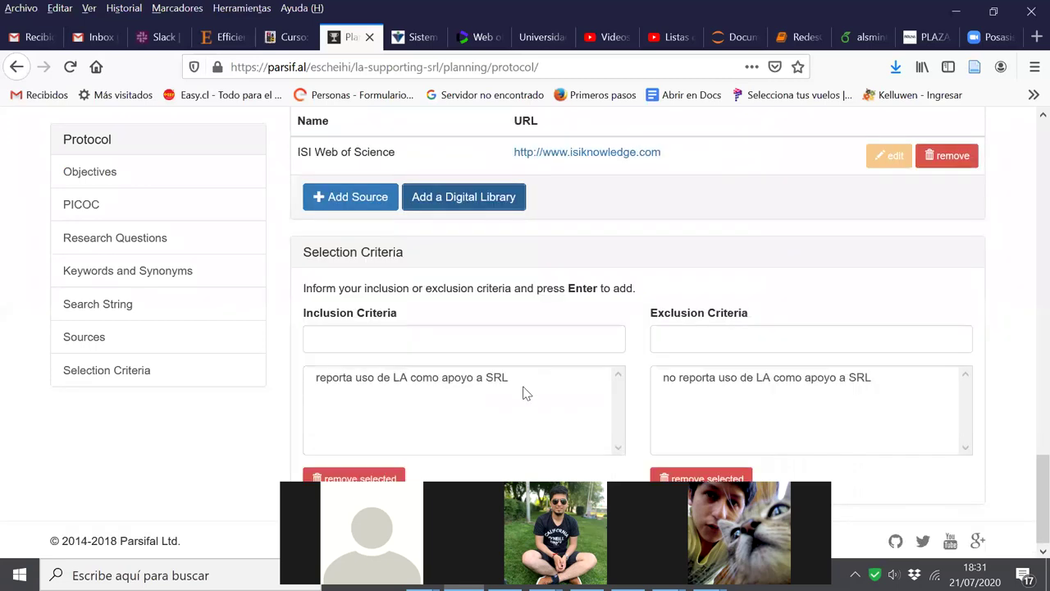
pyautogui.scroll(3, 524, 386)
pyautogui.scroll(3, 524, 386)
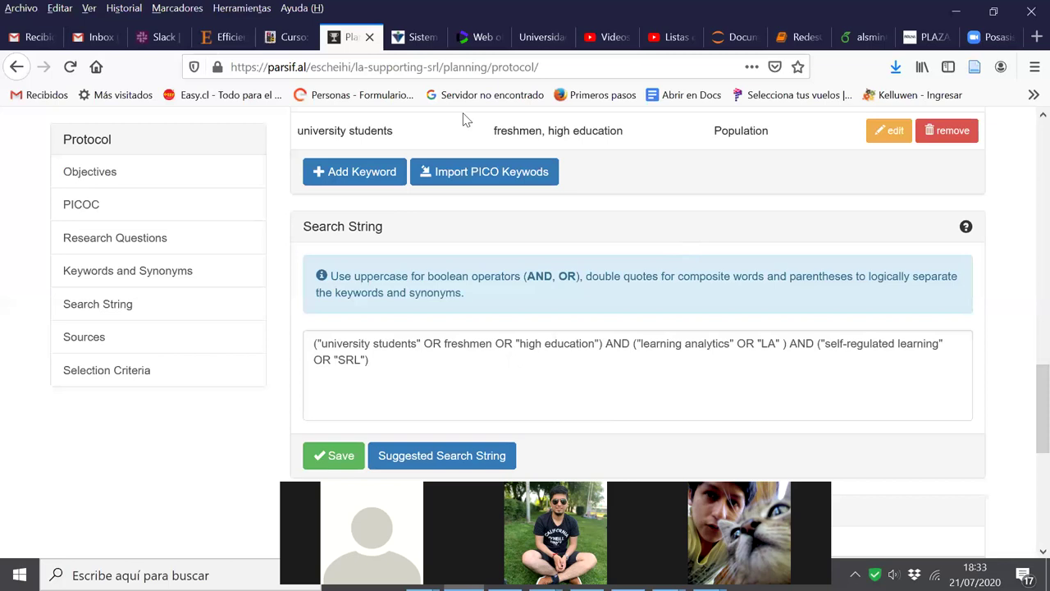
# Switch to the Web of Science tab showing the 27 search results
pyautogui.click(480, 38)
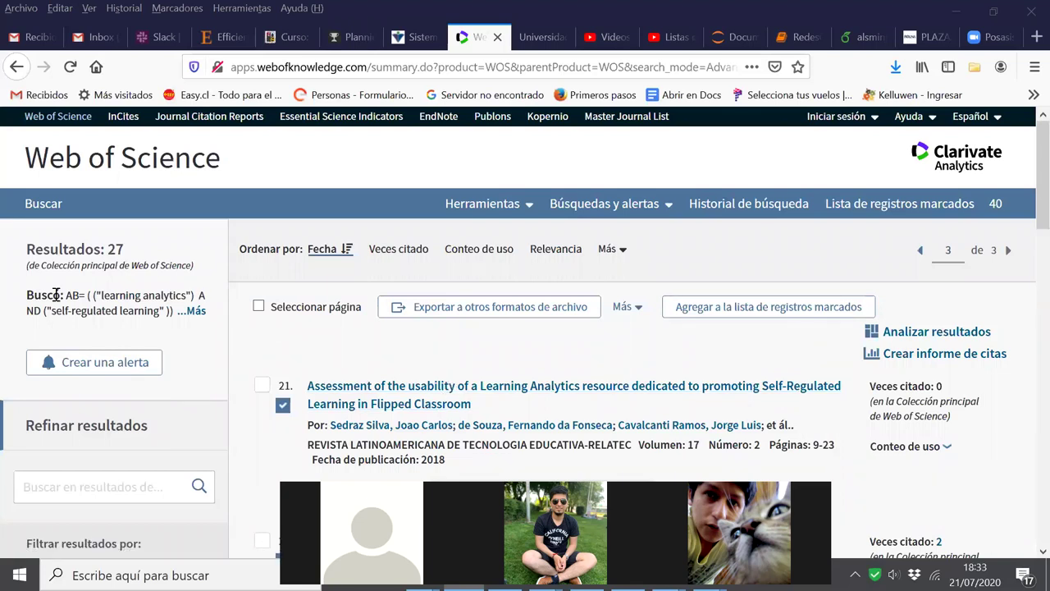
# Expand the Web of Science query details, select the results URL, and return to Parsifal
pyautogui.click(195, 316)
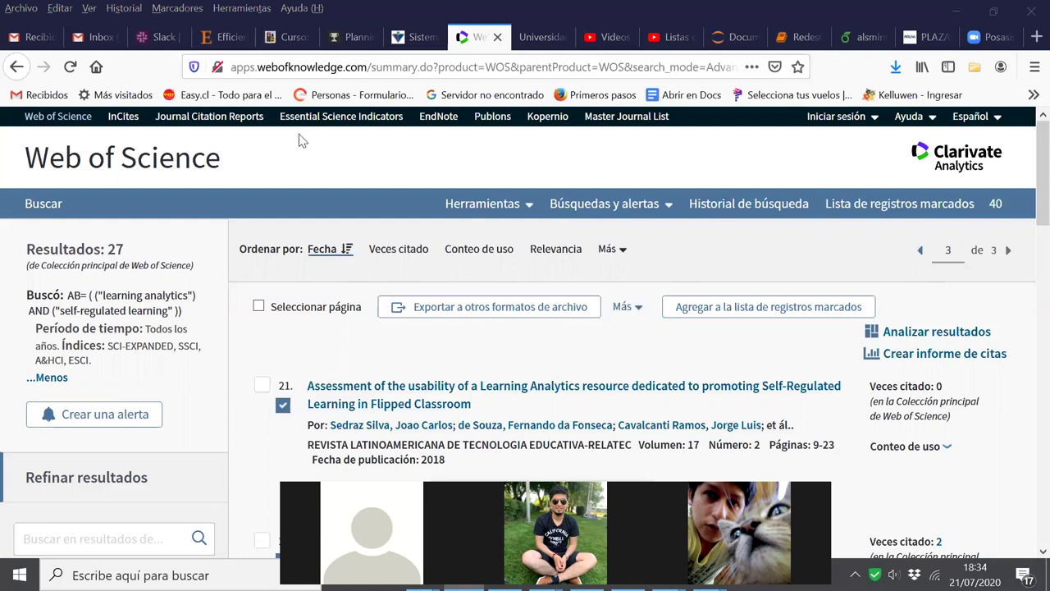
pyautogui.click(233, 67)
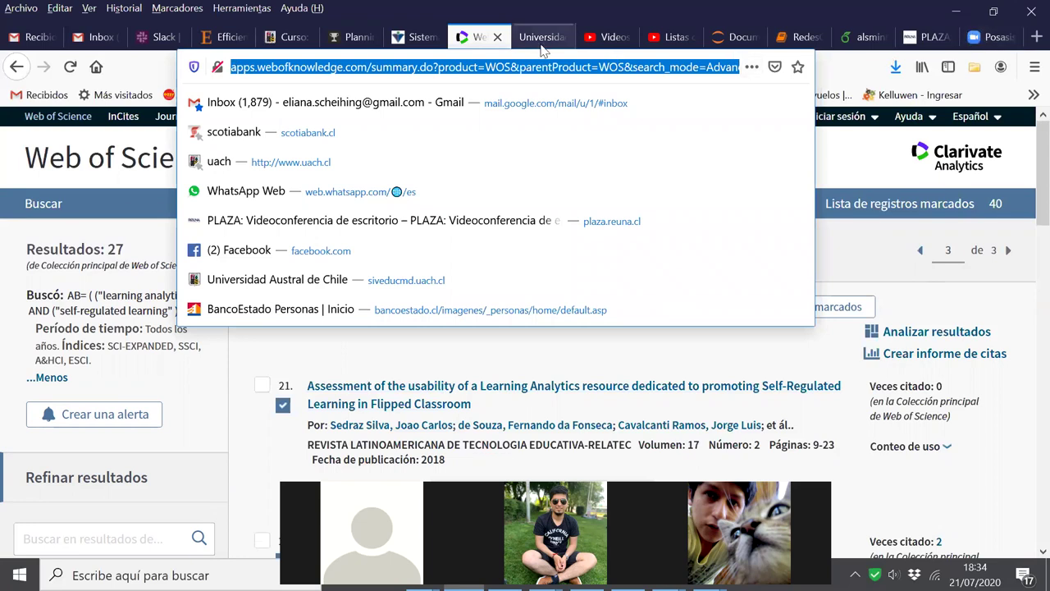
pyautogui.click(345, 37)
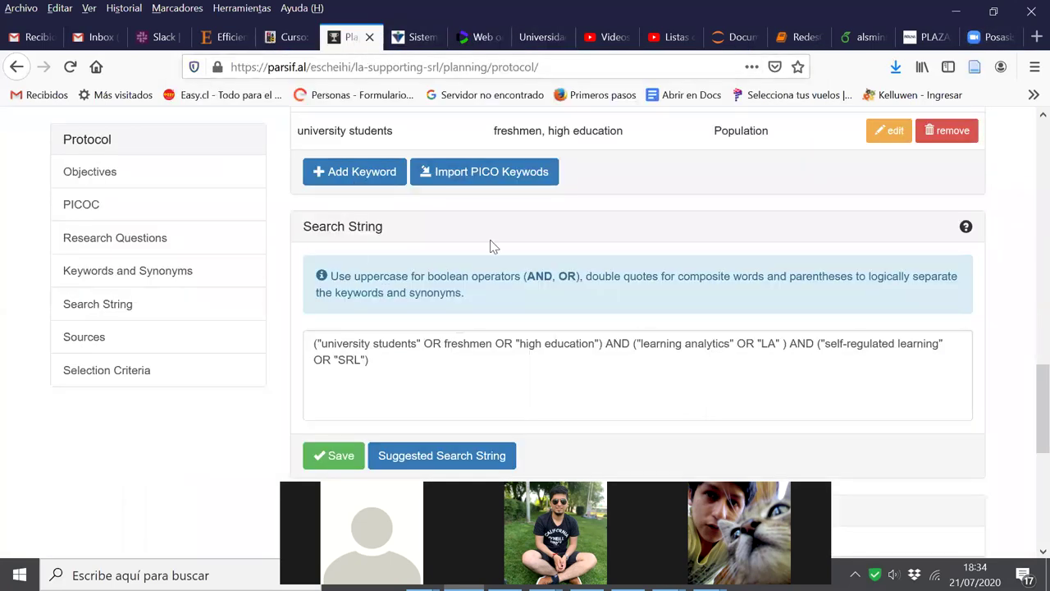
# Open the isiknowledge.com source link from the protocol's Sources section in a new tab
pyautogui.scroll(5, 644, 340)
pyautogui.scroll(-5, 646, 346)
pyautogui.scroll(6, 646, 346)
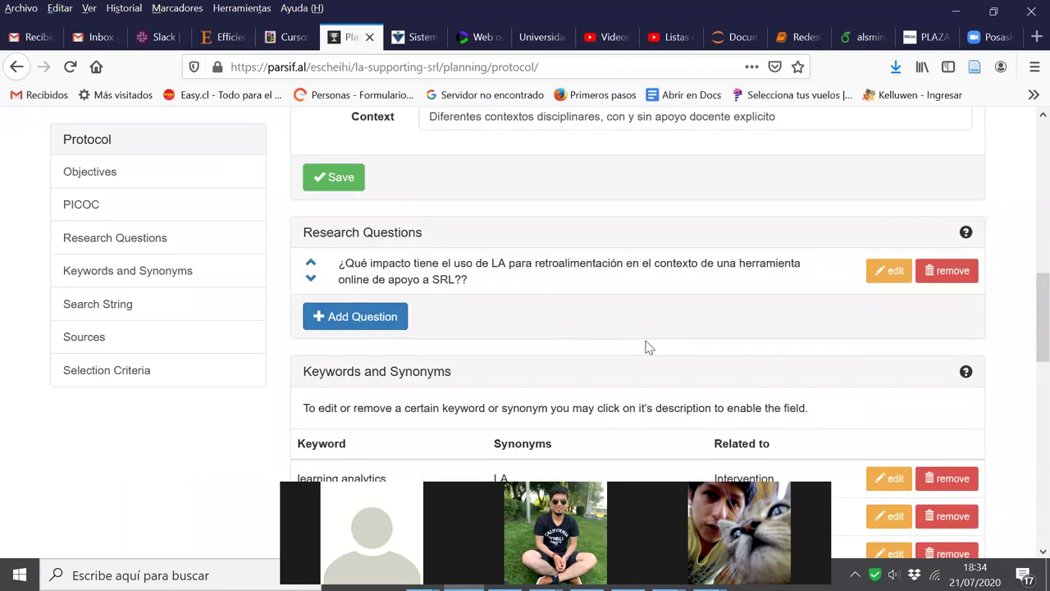
pyautogui.scroll(-5, 646, 345)
pyautogui.scroll(-5, 646, 343)
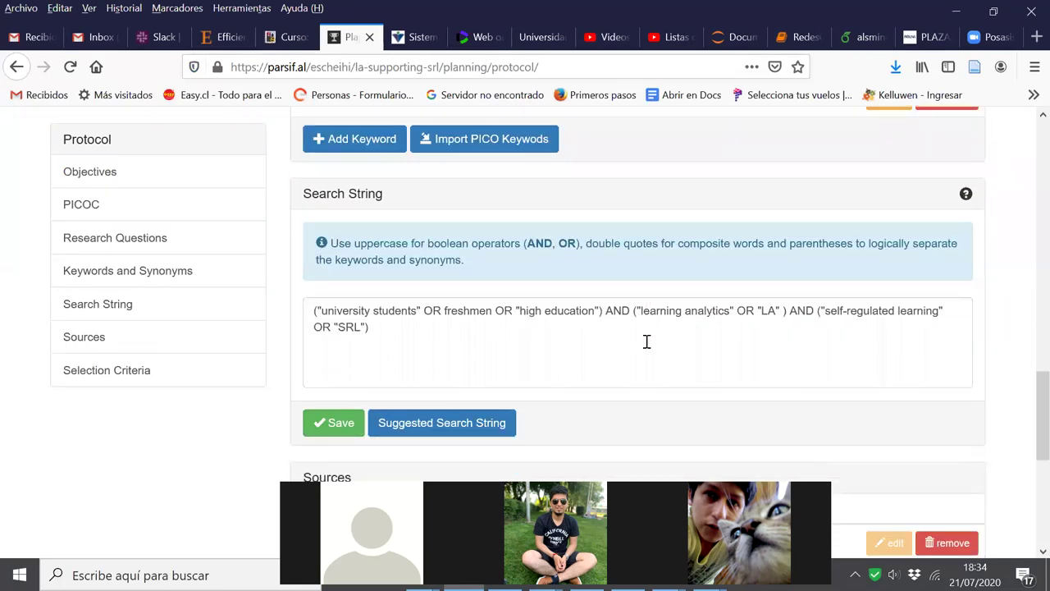
pyautogui.click(547, 150)
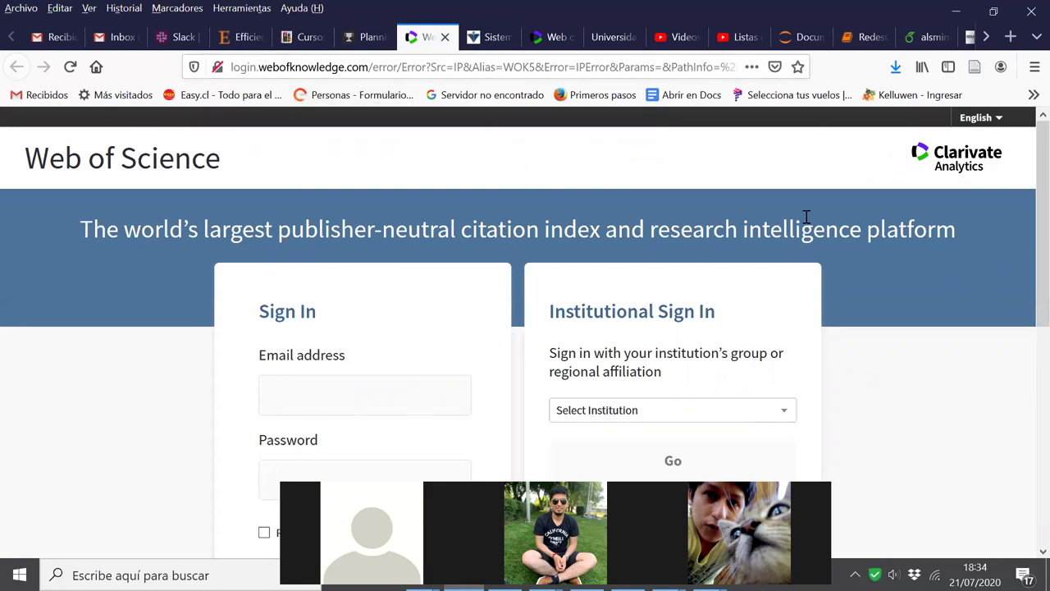
# Open Web of Science Core Collection from the UACh library databases, then bring up the Start menu
pyautogui.click(493, 43)
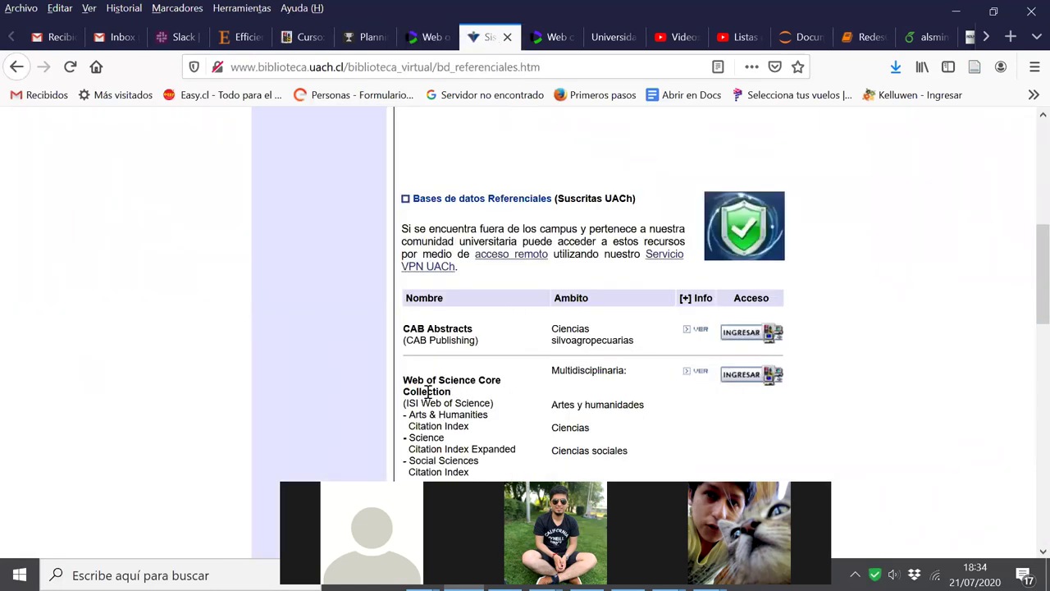
pyautogui.scroll(4, 833, 350)
pyautogui.scroll(-1, 833, 351)
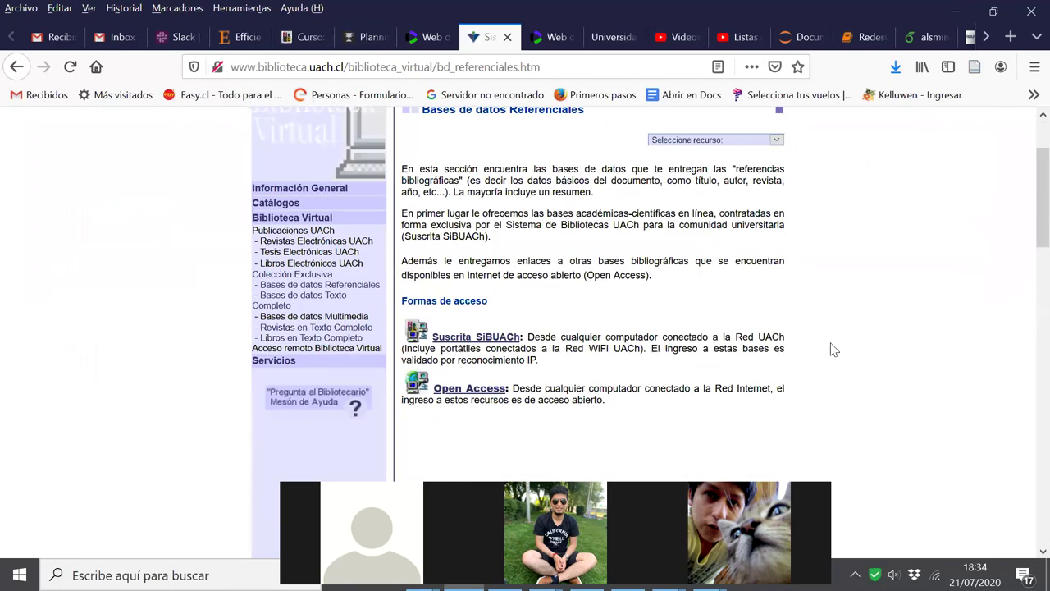
pyautogui.scroll(-8, 833, 350)
pyautogui.scroll(3, 532, 425)
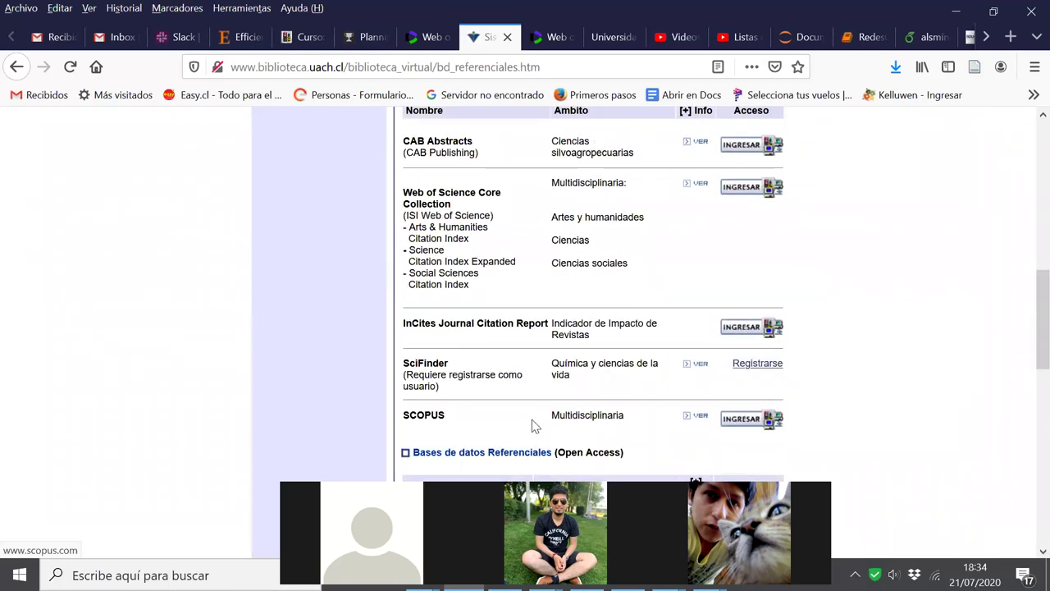
pyautogui.scroll(4, 410, 388)
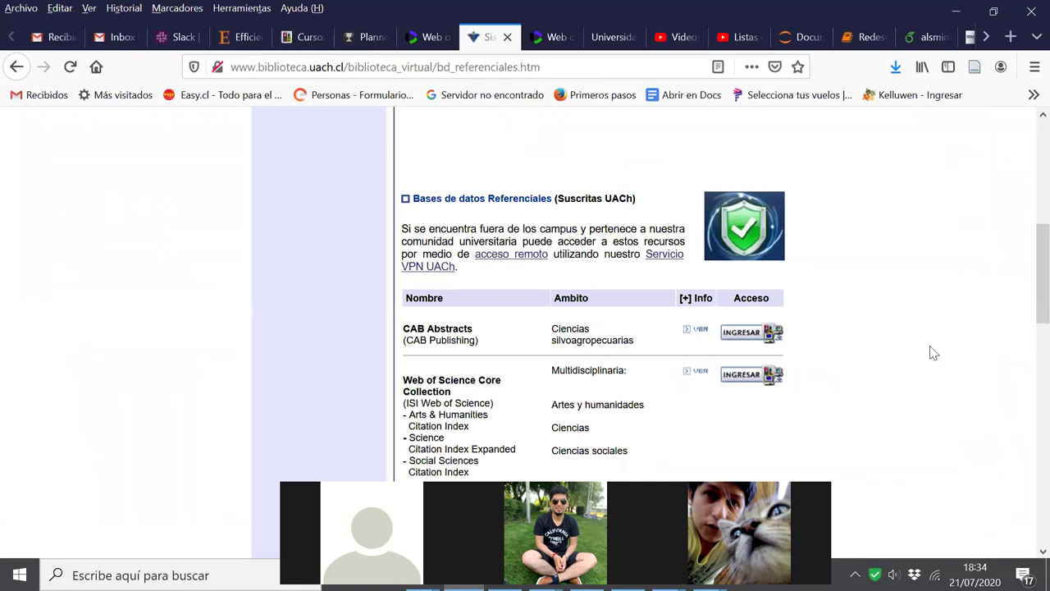
pyautogui.scroll(-6, 934, 353)
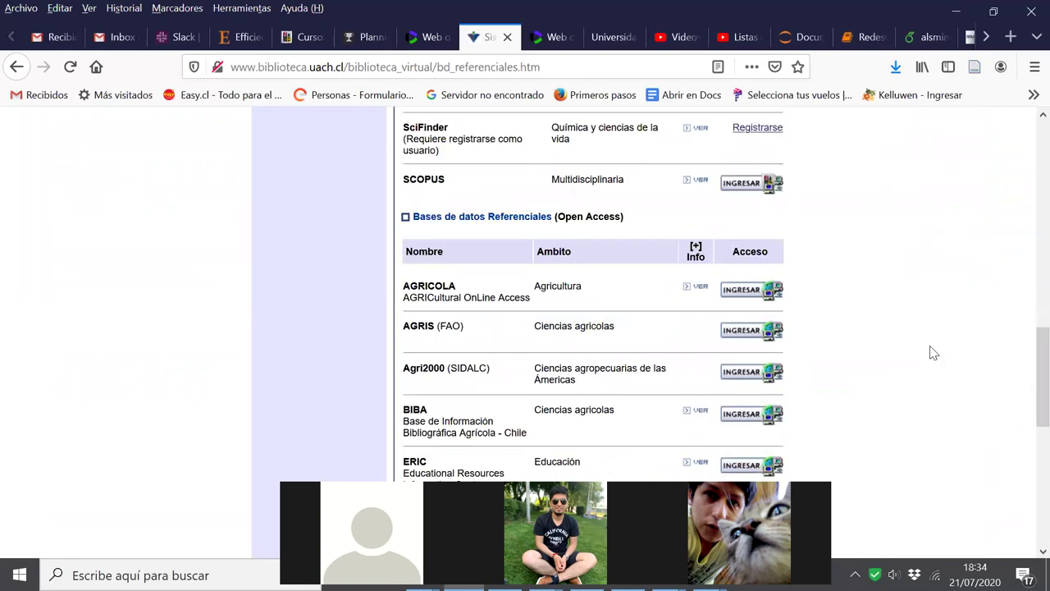
pyautogui.scroll(5, 932, 353)
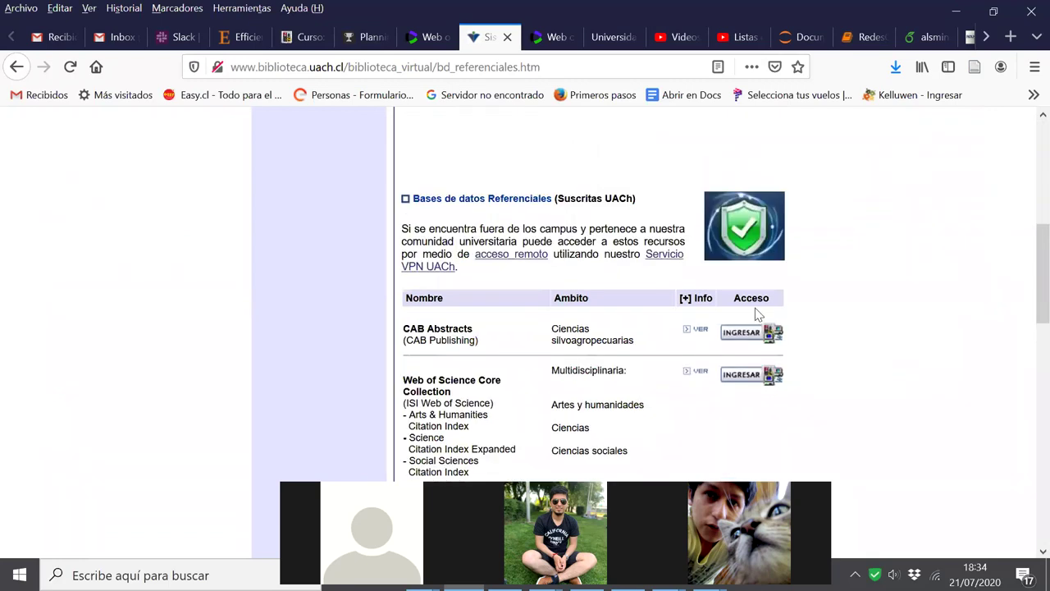
pyautogui.scroll(-5, 741, 368)
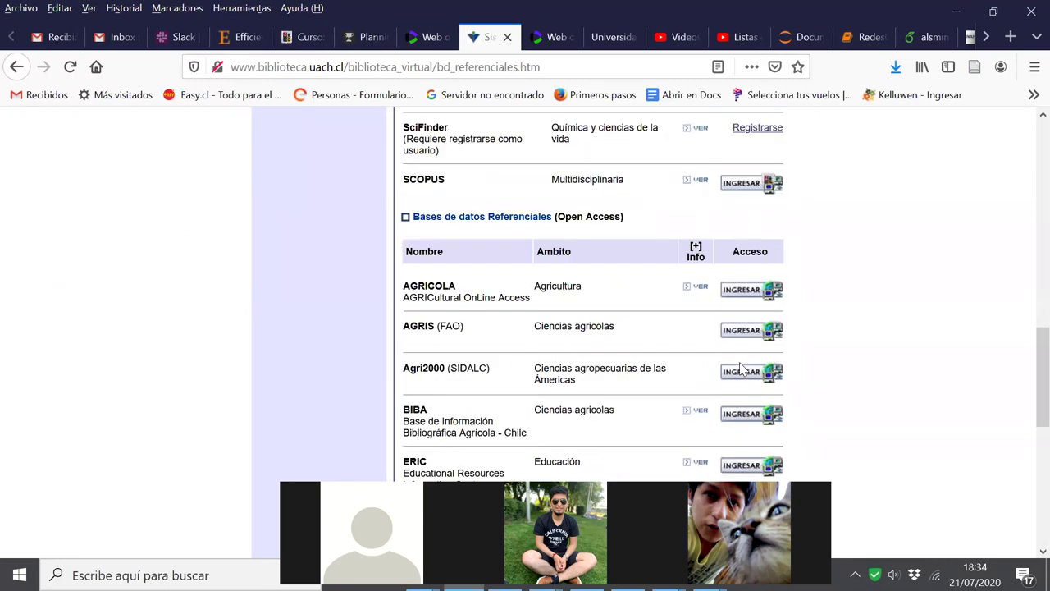
pyautogui.scroll(5, 741, 369)
pyautogui.click(742, 375)
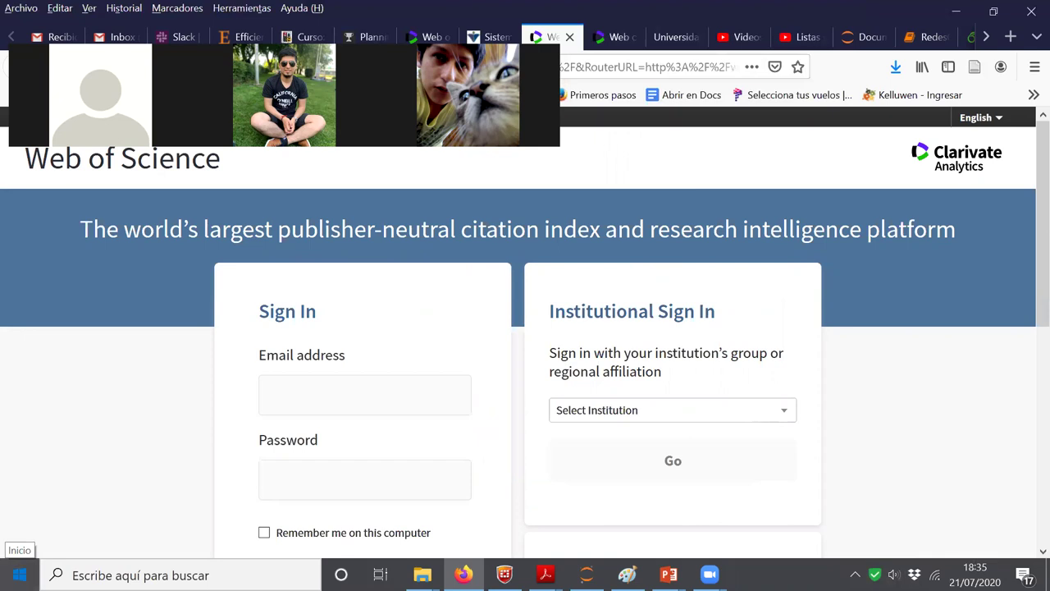
pyautogui.click(20, 575)
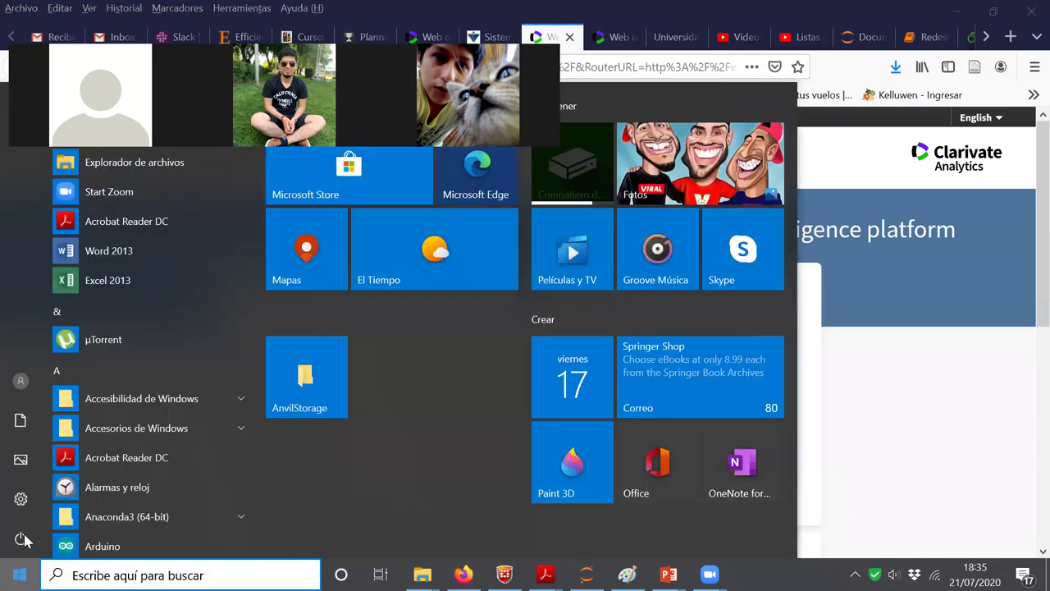
# Launch FortiClient VPN from the Start menu and connect to VPN UACh with the account password
pyautogui.scroll(-5, 255, 202)
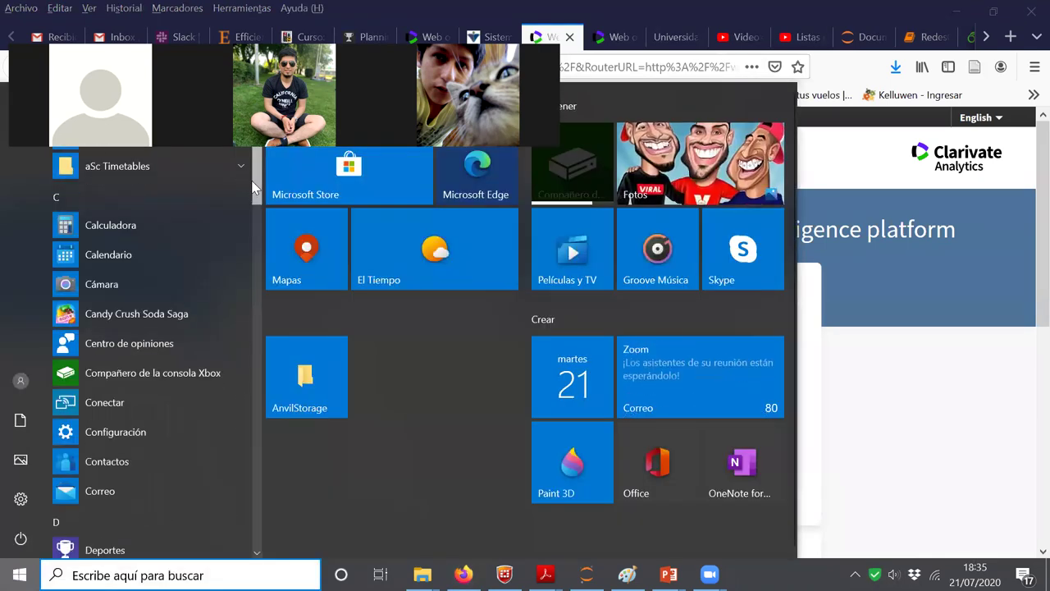
pyautogui.moveTo(255, 201); pyautogui.dragTo(244, 265)
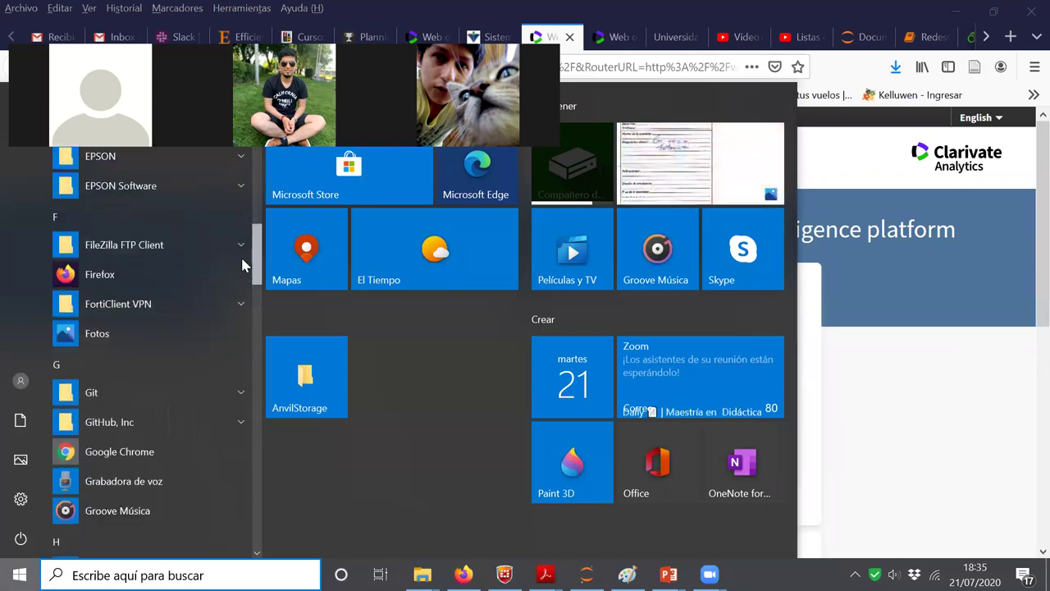
pyautogui.click(227, 307)
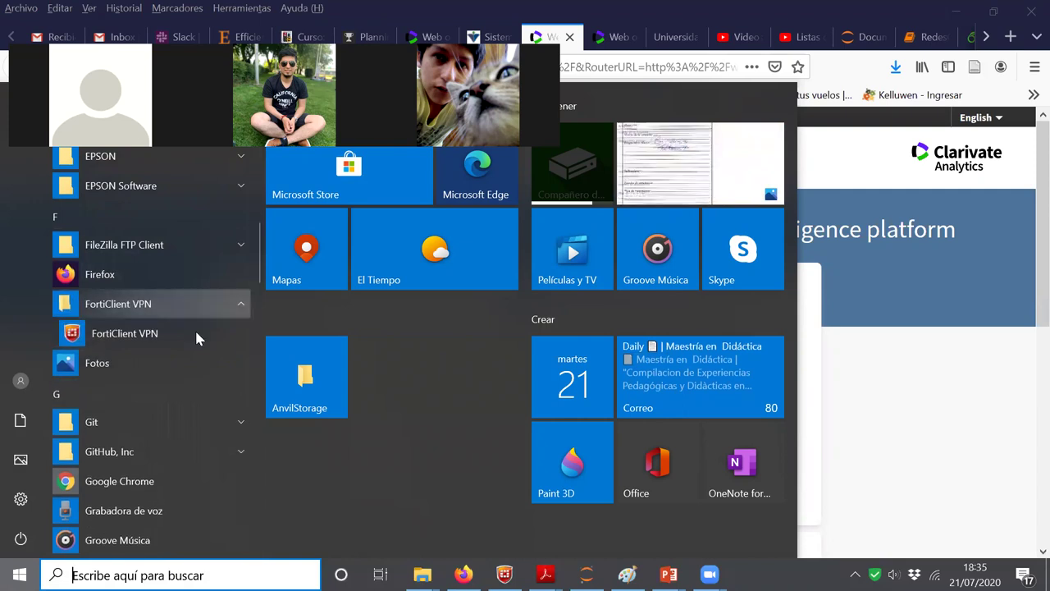
pyautogui.click(182, 343)
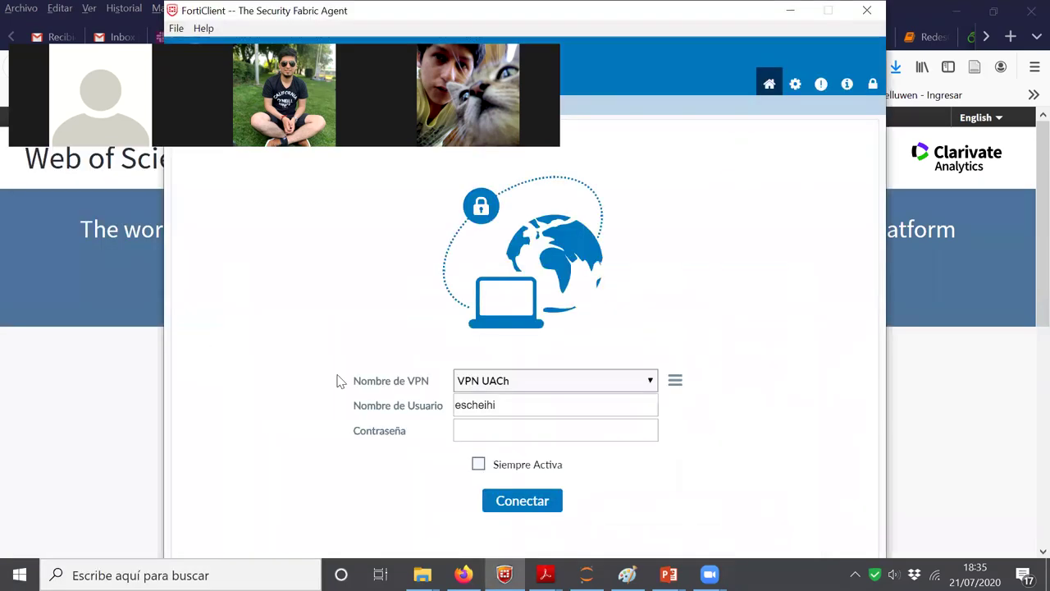
pyautogui.click(507, 432)
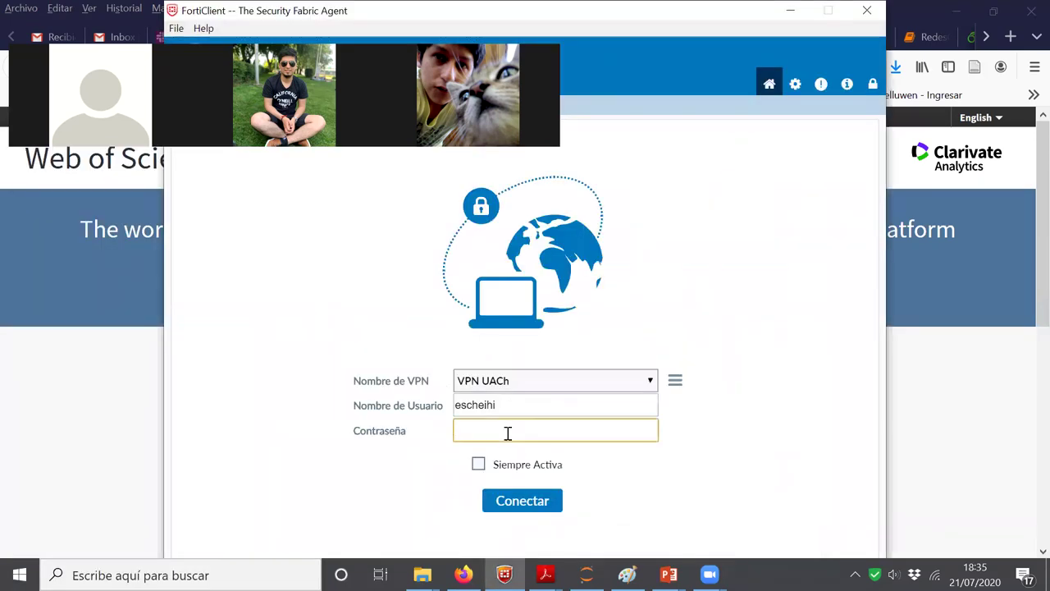
pyautogui.write('••••••')
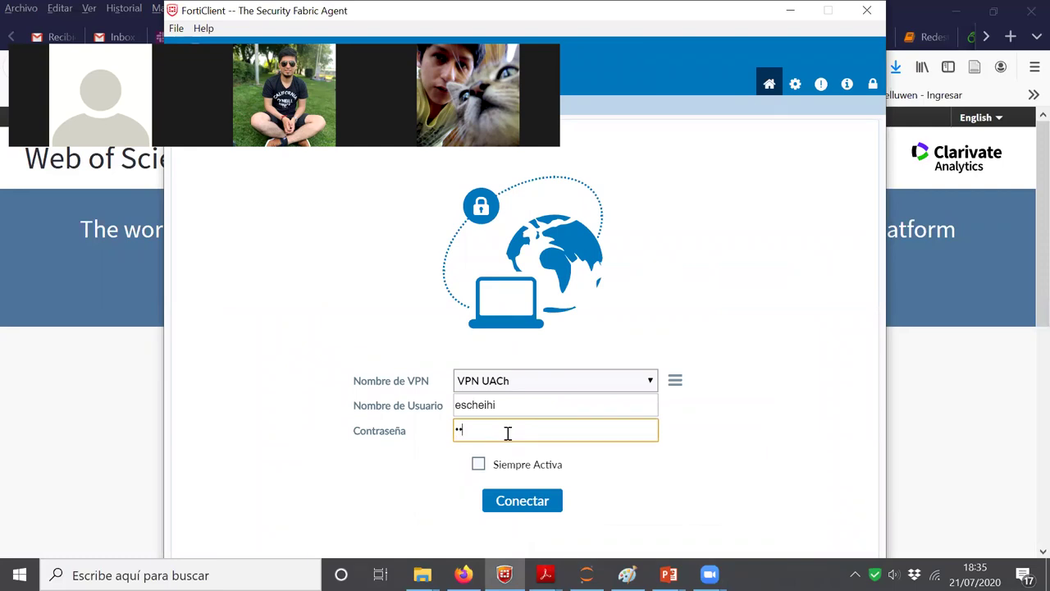
pyautogui.write('•')
pyautogui.write('•')
pyautogui.click(531, 513)
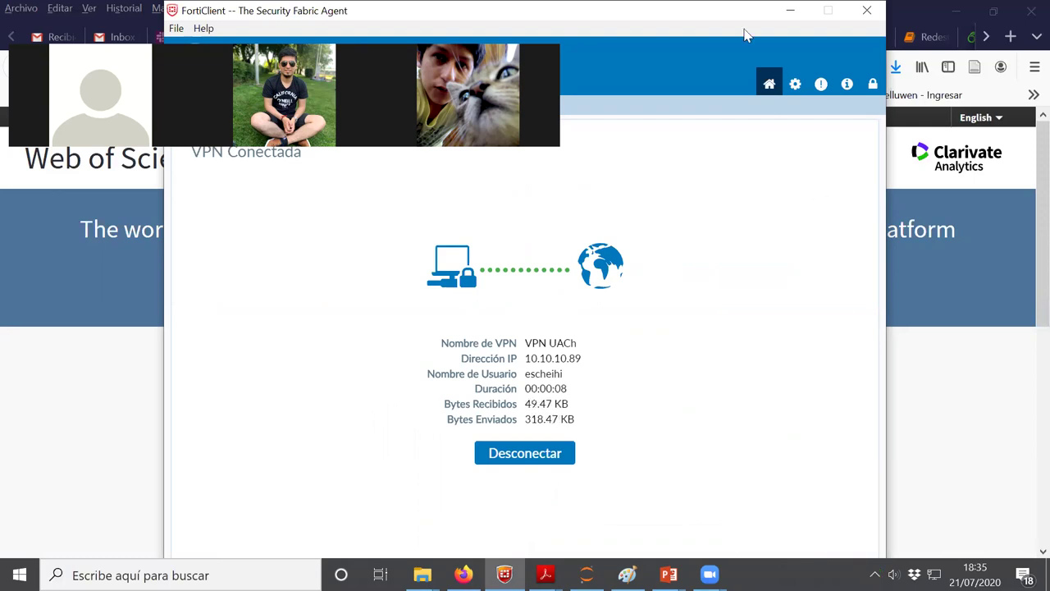
pyautogui.click(790, 10)
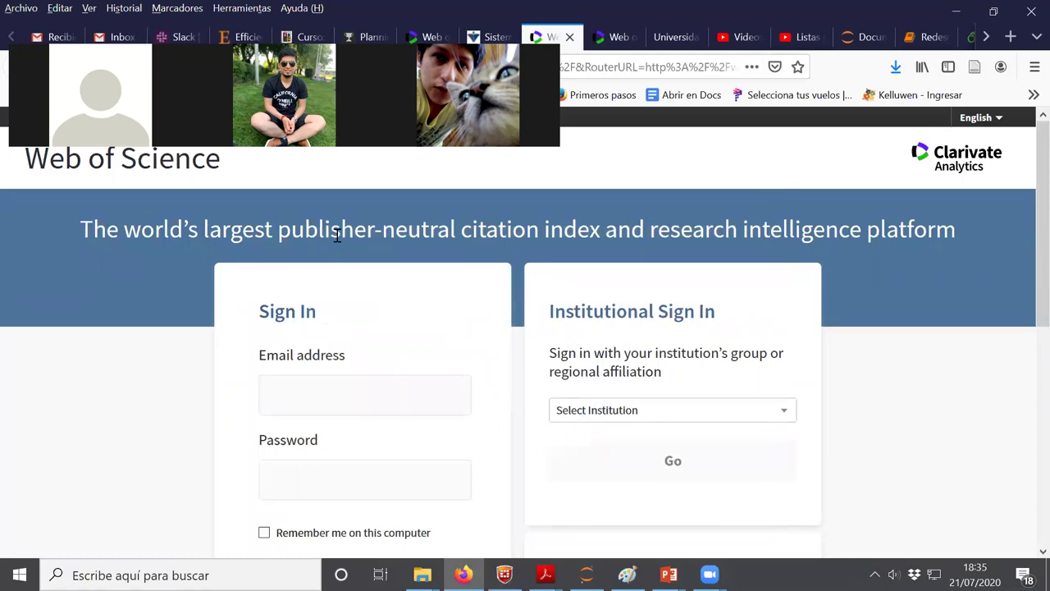
# Reload Web of Science over the VPN and switch to the Búsqueda avanzada form
pyautogui.moveTo(340, 236); pyautogui.dragTo(1028, 184)
pyautogui.click(827, 125)
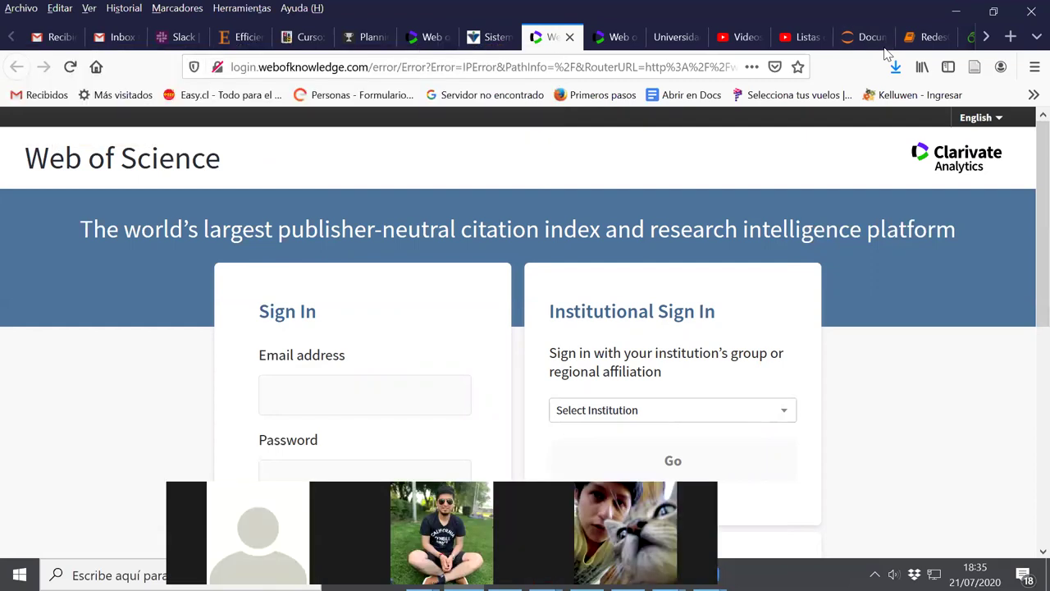
pyautogui.click(70, 66)
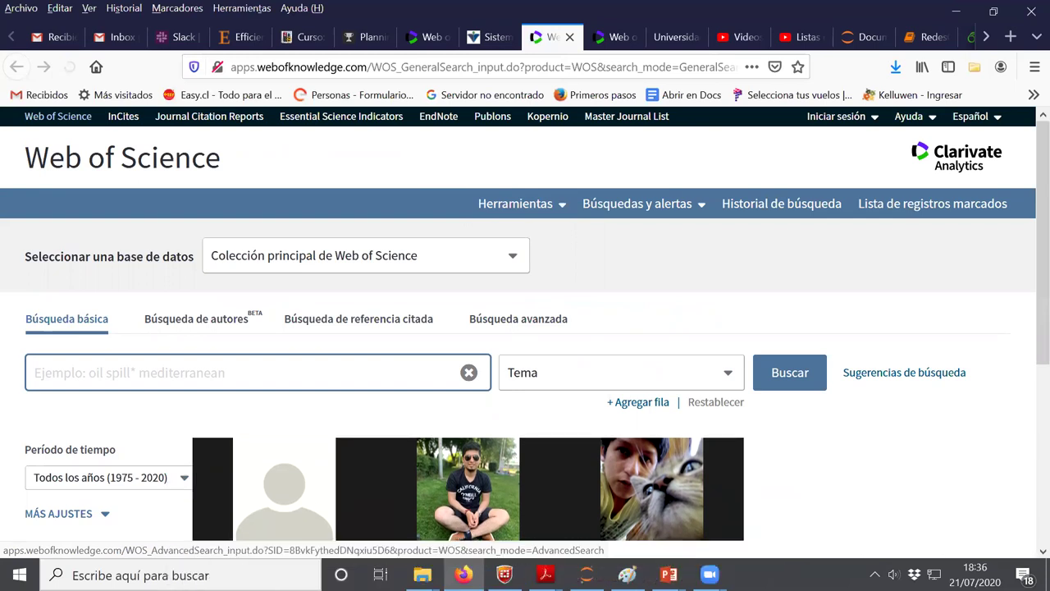
pyautogui.click(520, 324)
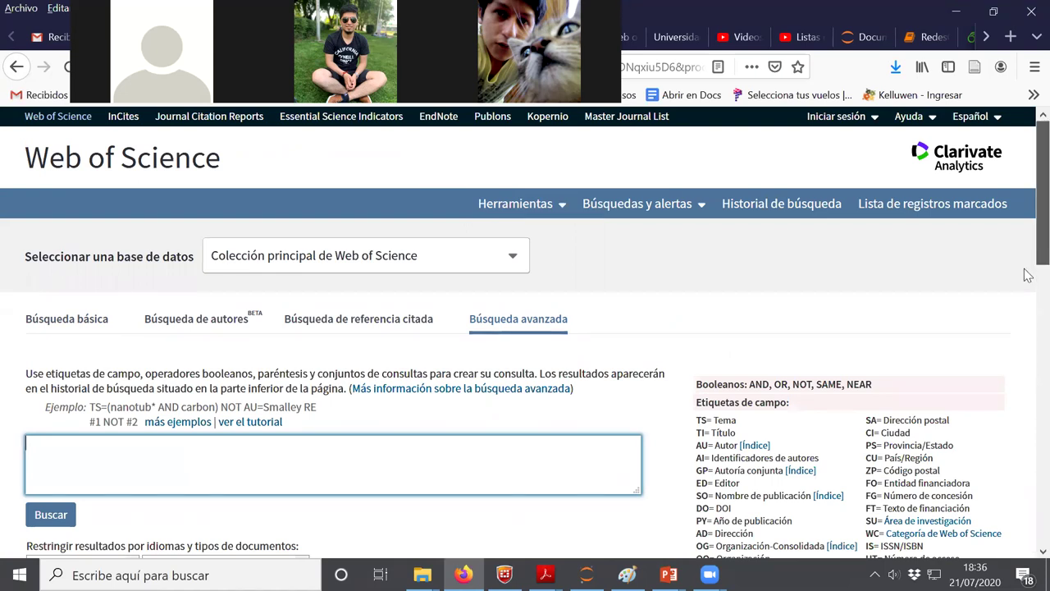
# Search abstracts with AB=("learning analytics" AND "self-regulated learning"), correcting the typos
pyautogui.scroll(-2, 1028, 279)
pyautogui.scroll(-1, 1028, 286)
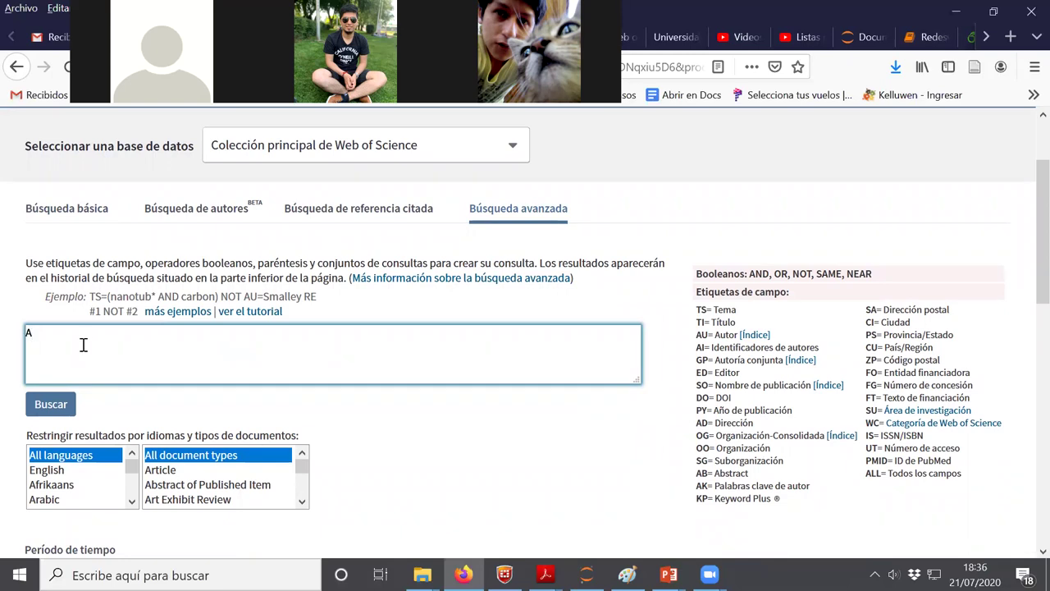
pyautogui.write('=("learning analytc')
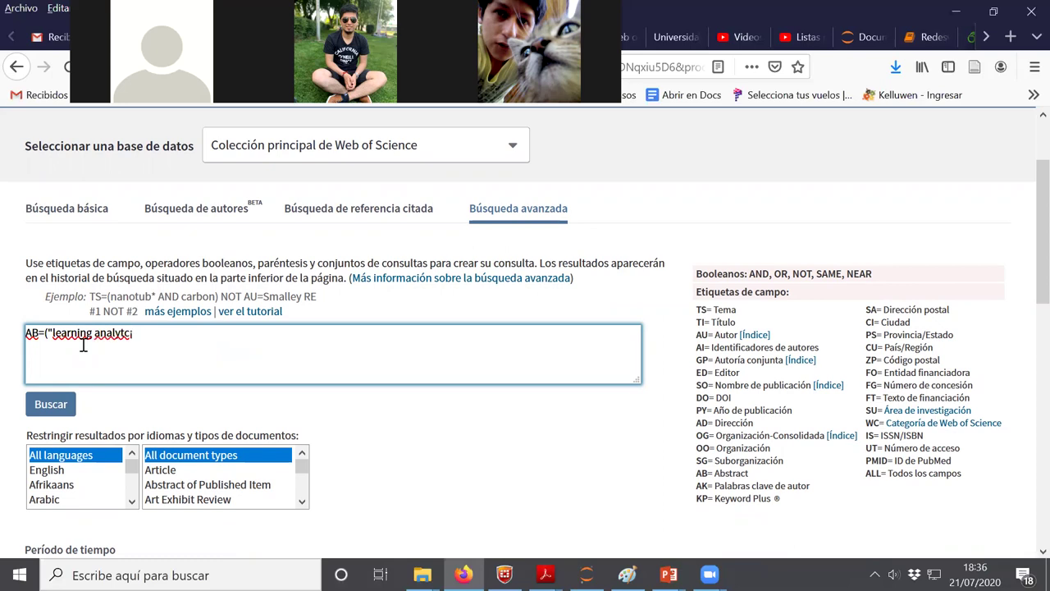
pyautogui.press('BackSpace')
pyautogui.press('BackSpace')
pyautogui.write('ics" AND "Selef')
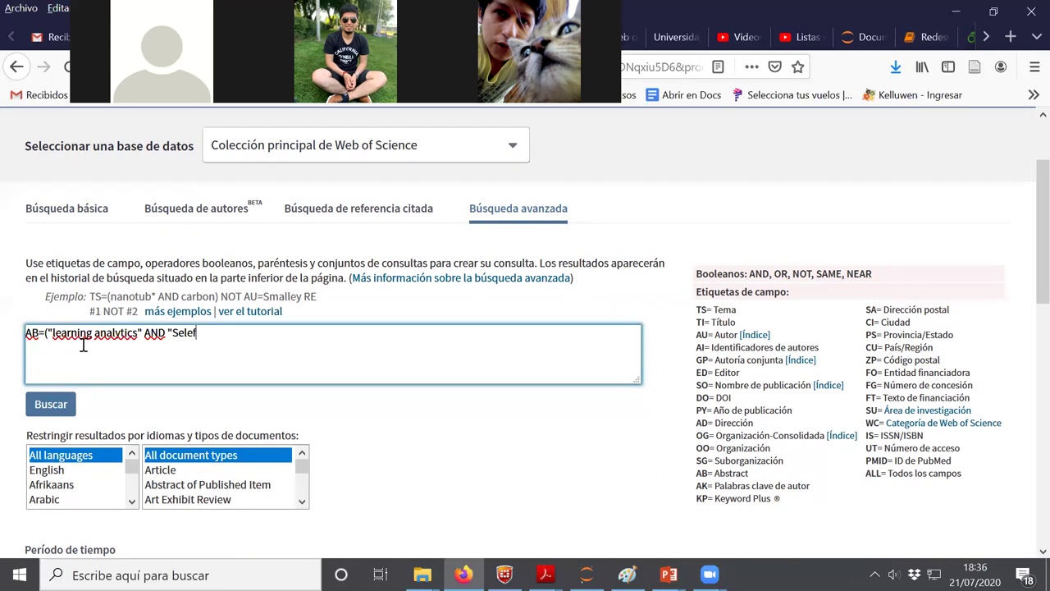
pyautogui.press('BackSpace')
pyautogui.press('BackSpace')
pyautogui.write('-re')
pyautogui.write('ed')
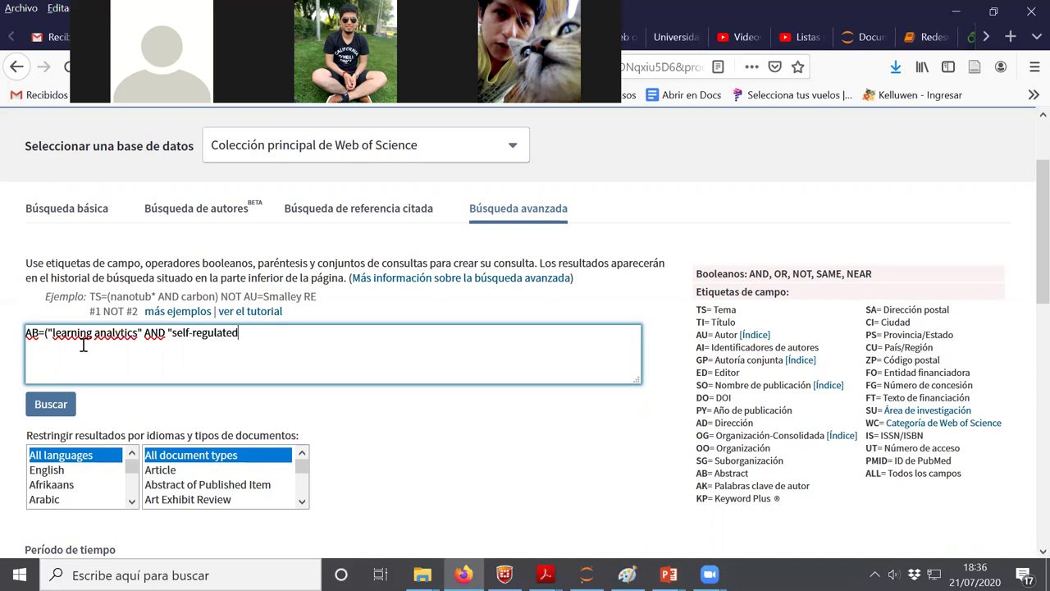
pyautogui.write(' learning')
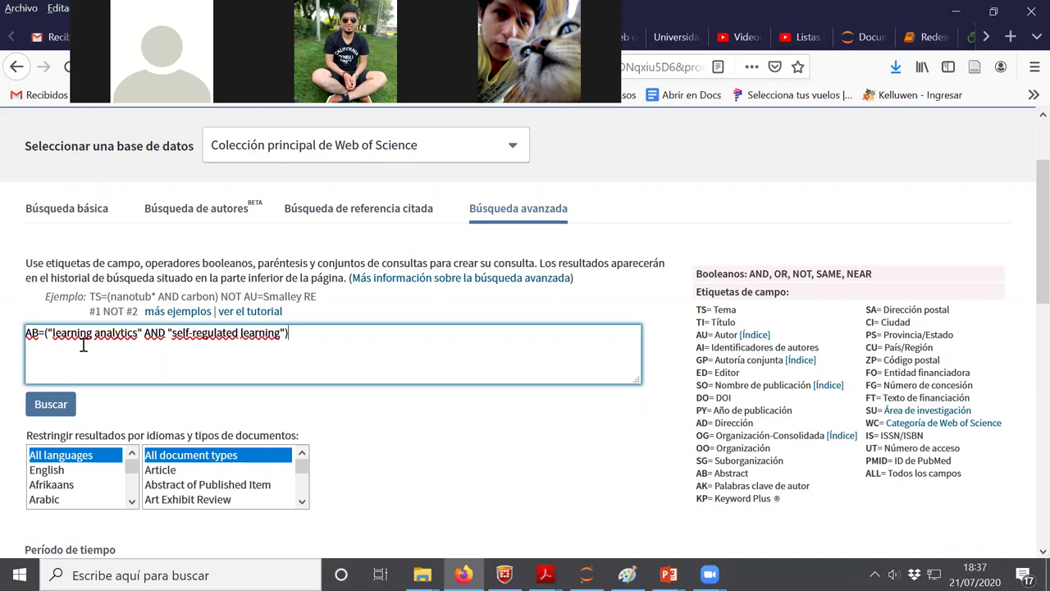
pyautogui.click(44, 410)
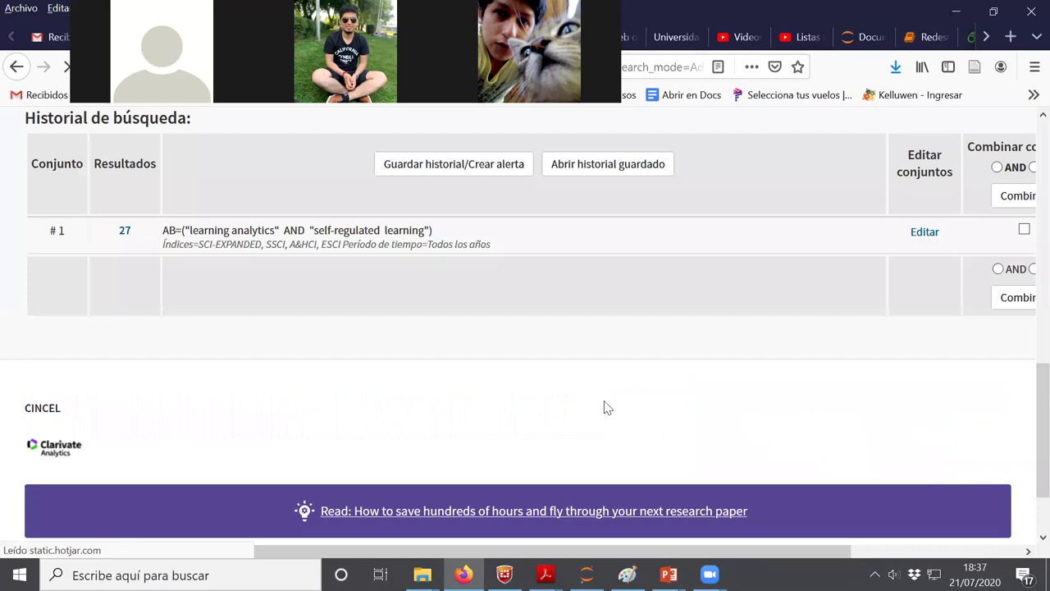
# Open the 27 results and add records 1 to 27 to the marked records list
pyautogui.click(124, 233)
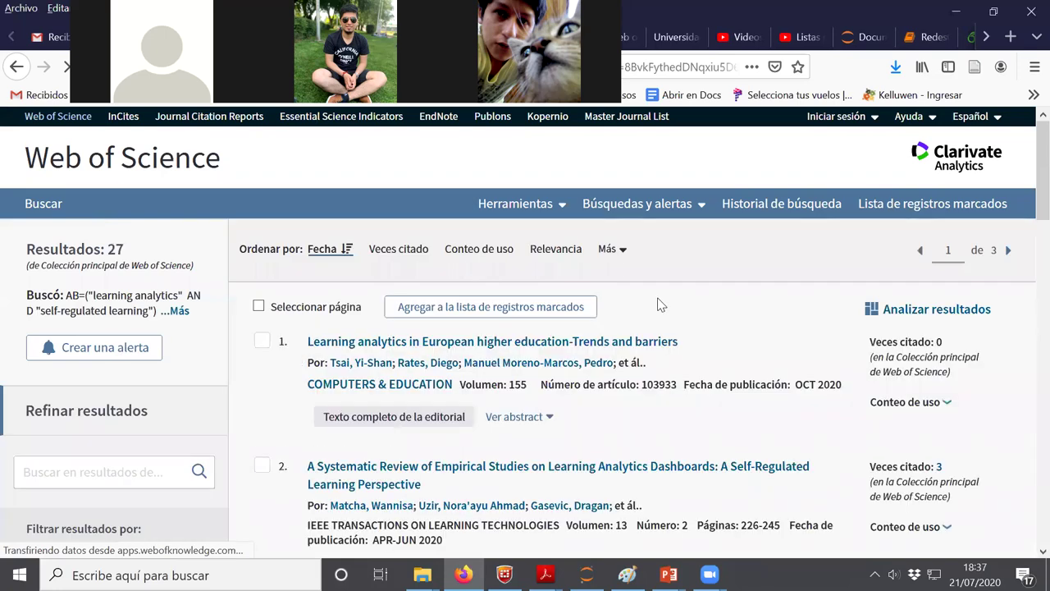
pyautogui.scroll(-5, 402, 347)
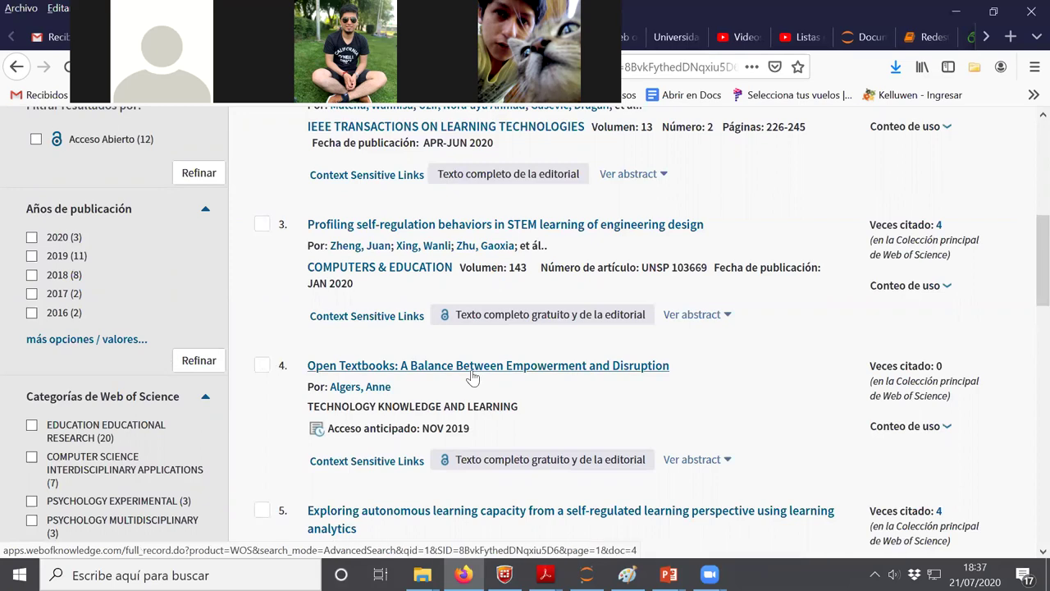
pyautogui.scroll(5, 547, 375)
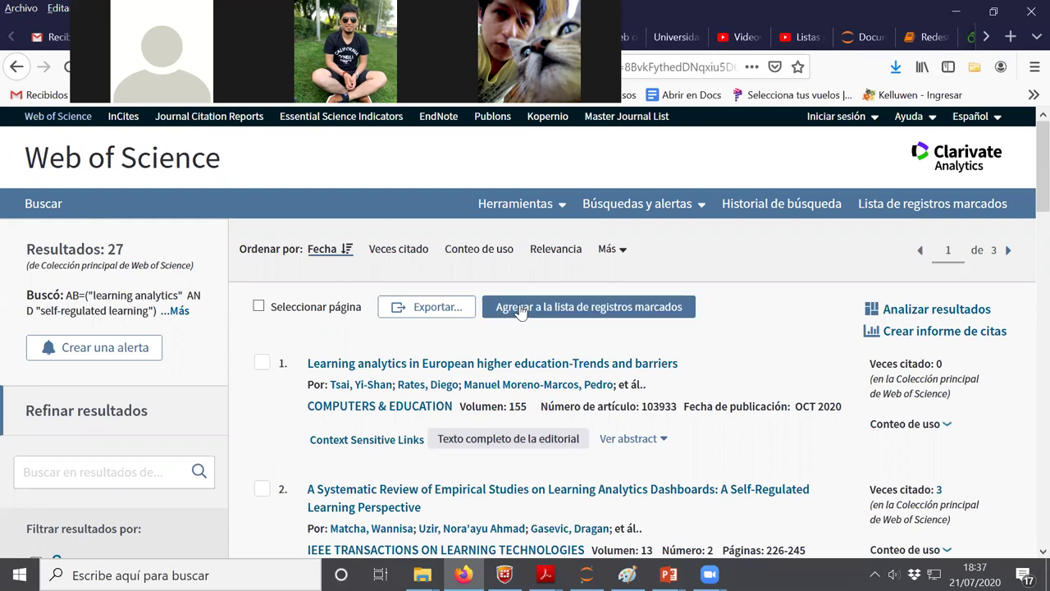
pyautogui.click(519, 307)
pyautogui.click(324, 324)
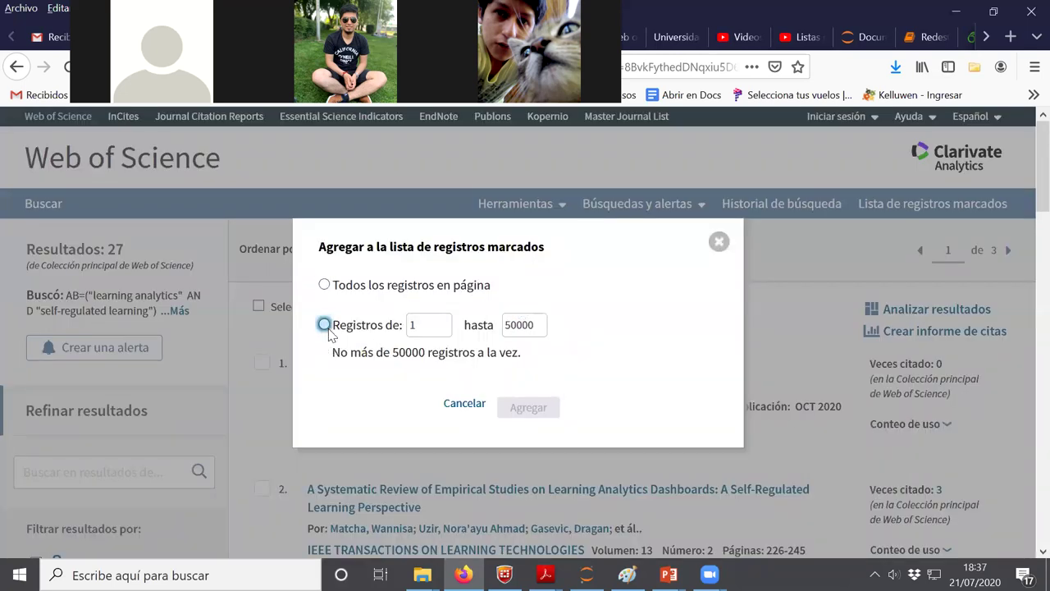
pyautogui.moveTo(534, 325); pyautogui.dragTo(502, 327)
pyautogui.write('27')
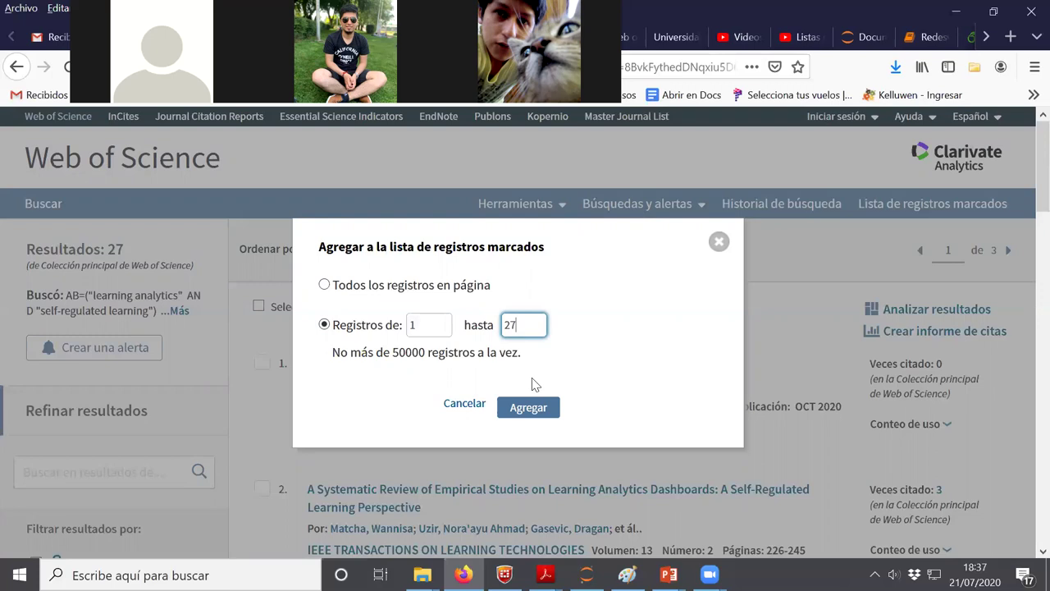
pyautogui.click(535, 408)
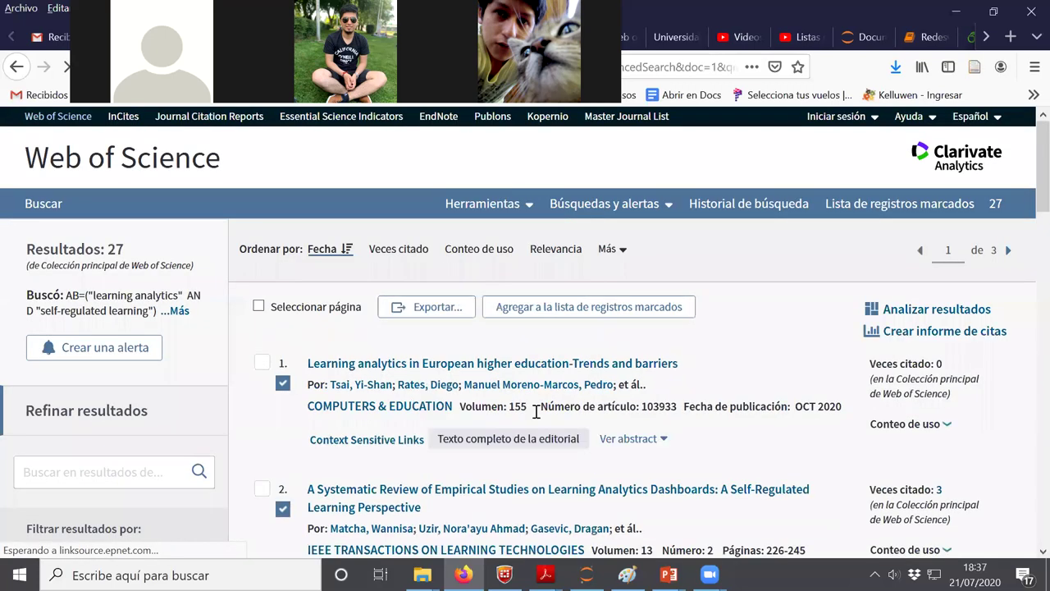
pyautogui.click(440, 308)
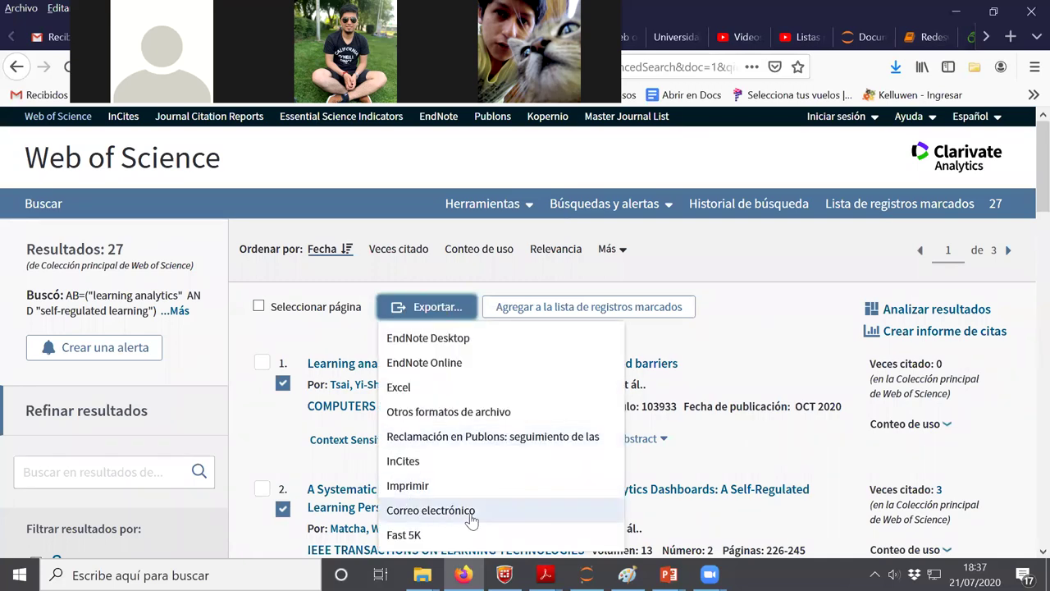
# Export records 1–27 in BibTeX format, overwriting the existing savedrecs.bib
pyautogui.click(462, 412)
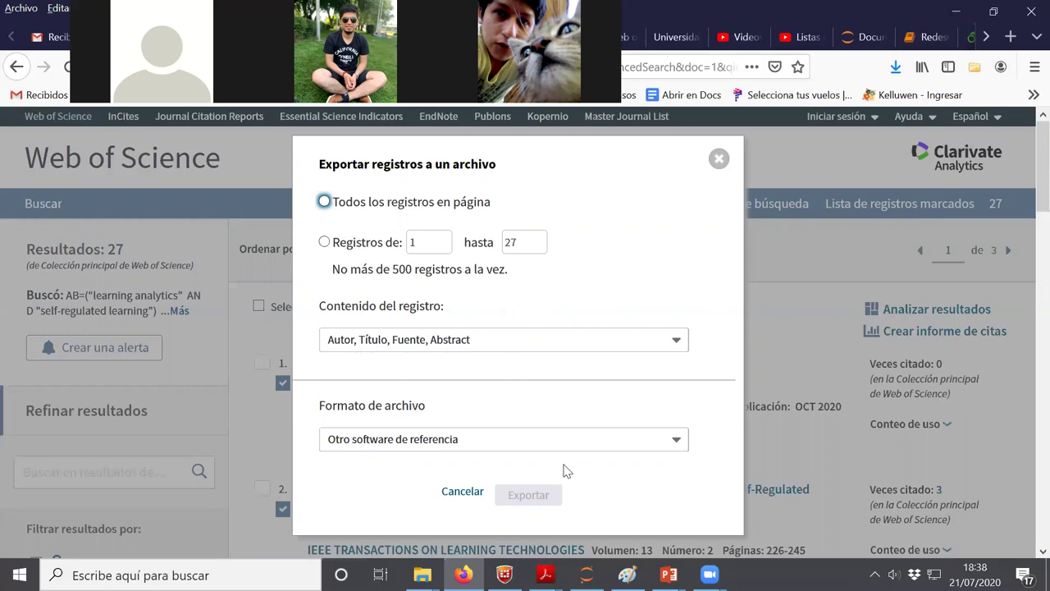
pyautogui.click(685, 447)
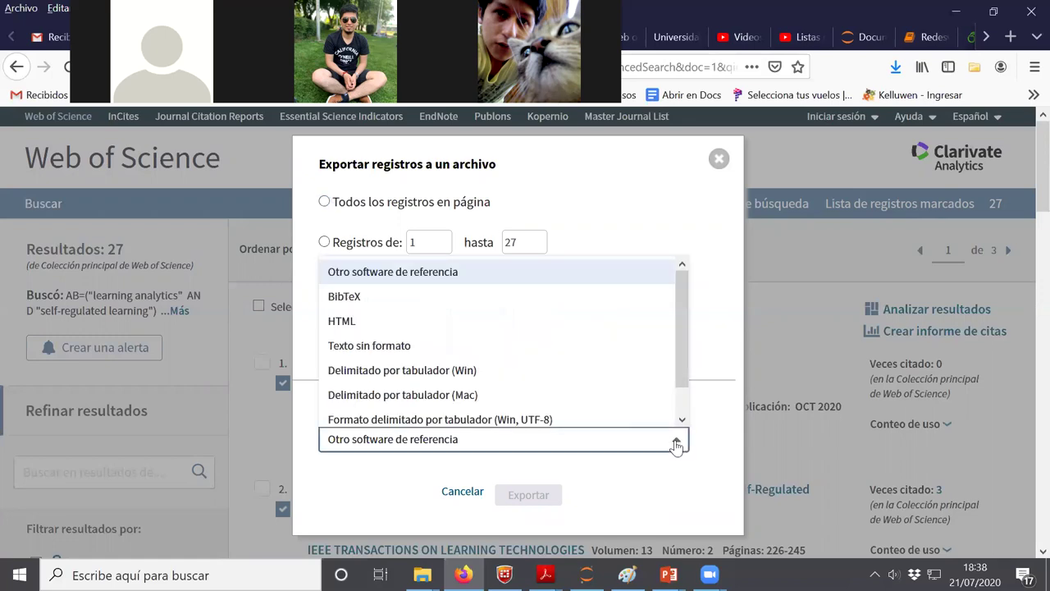
pyautogui.click(449, 299)
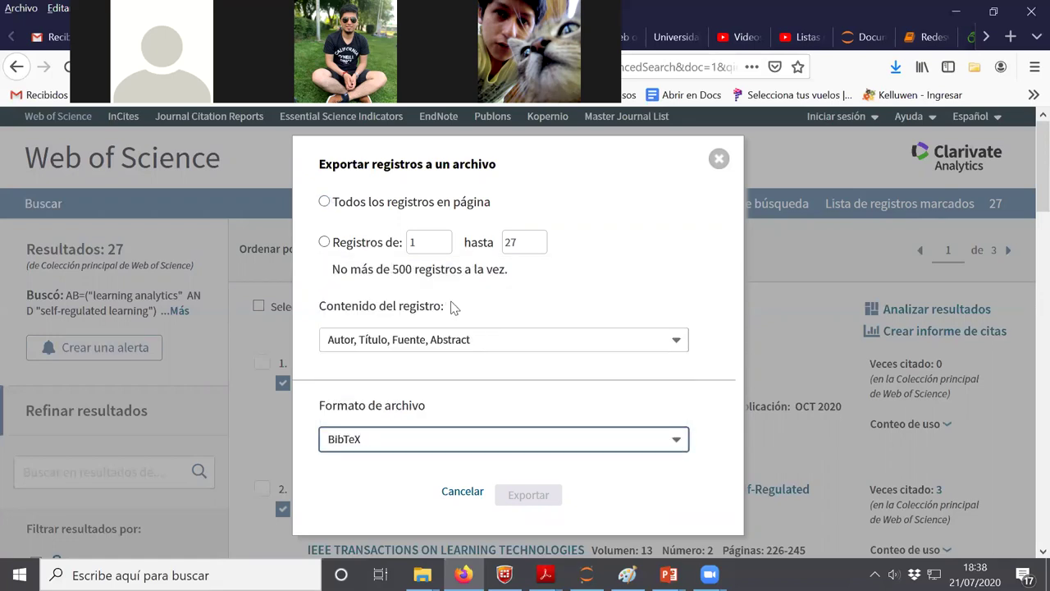
pyautogui.click(325, 242)
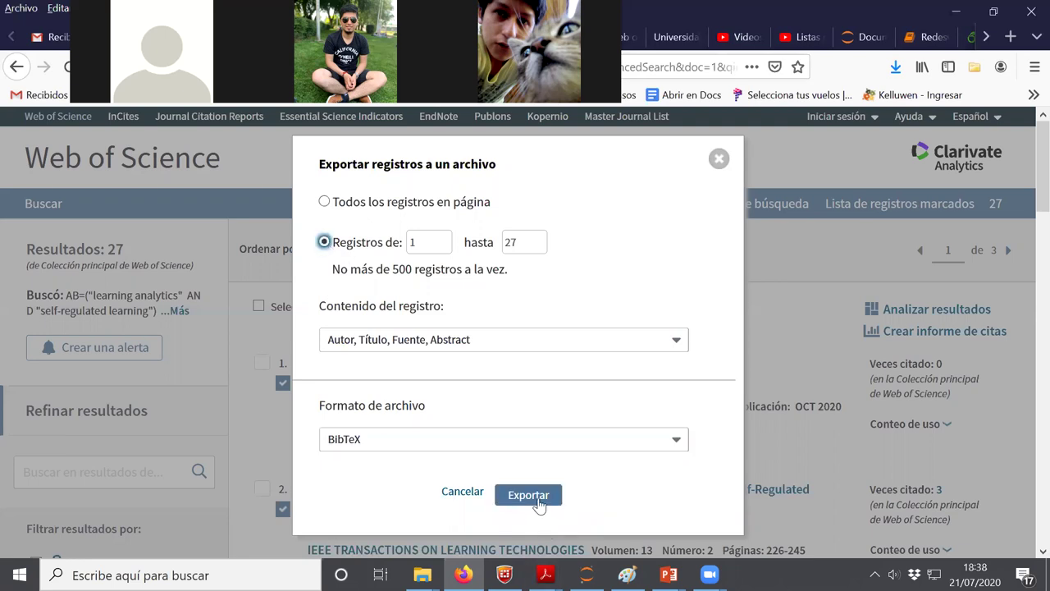
pyautogui.click(536, 496)
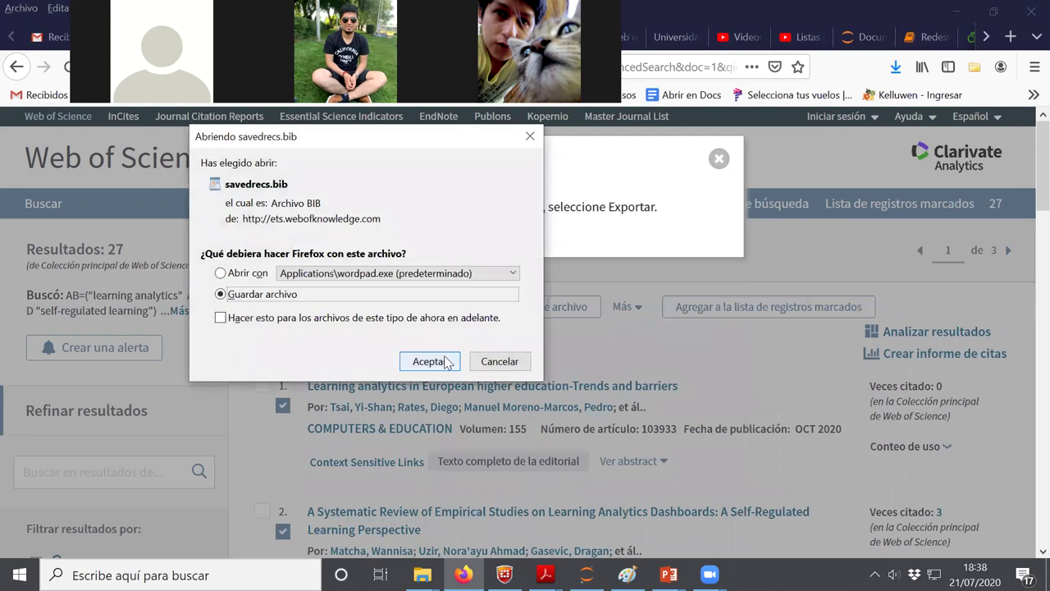
pyautogui.click(435, 361)
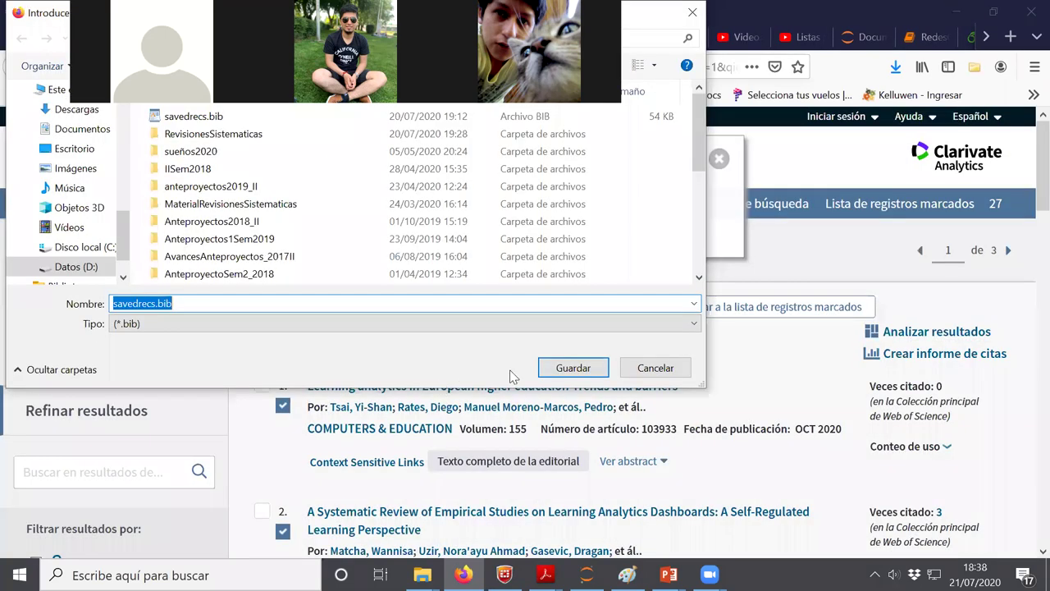
pyautogui.click(571, 369)
pyautogui.click(561, 291)
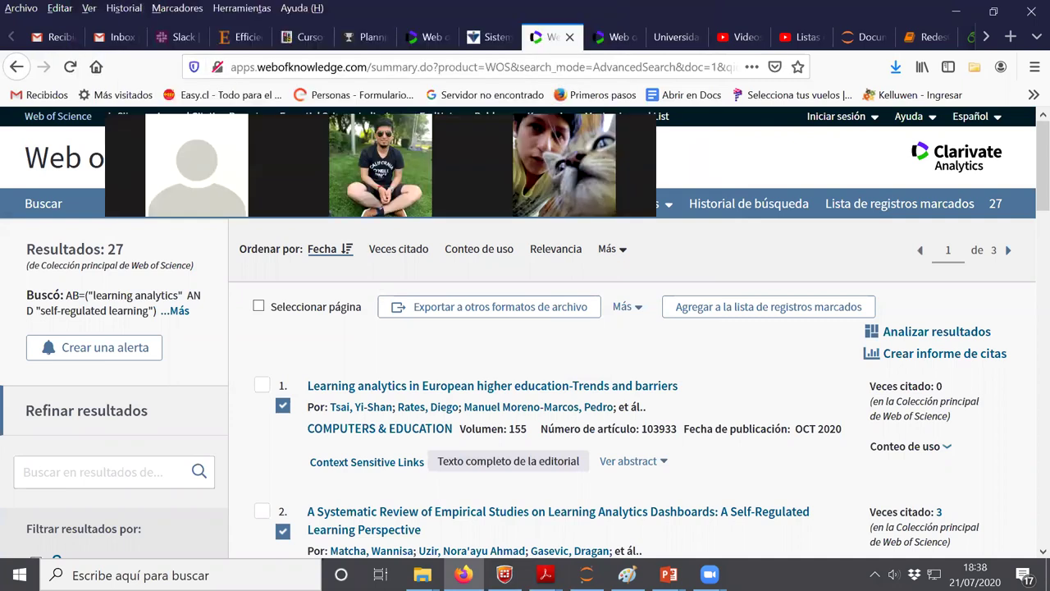
# Import savedrecs.bib as a BibTeX file into the ISI Web of Science source under Conducting
pyautogui.click(370, 37)
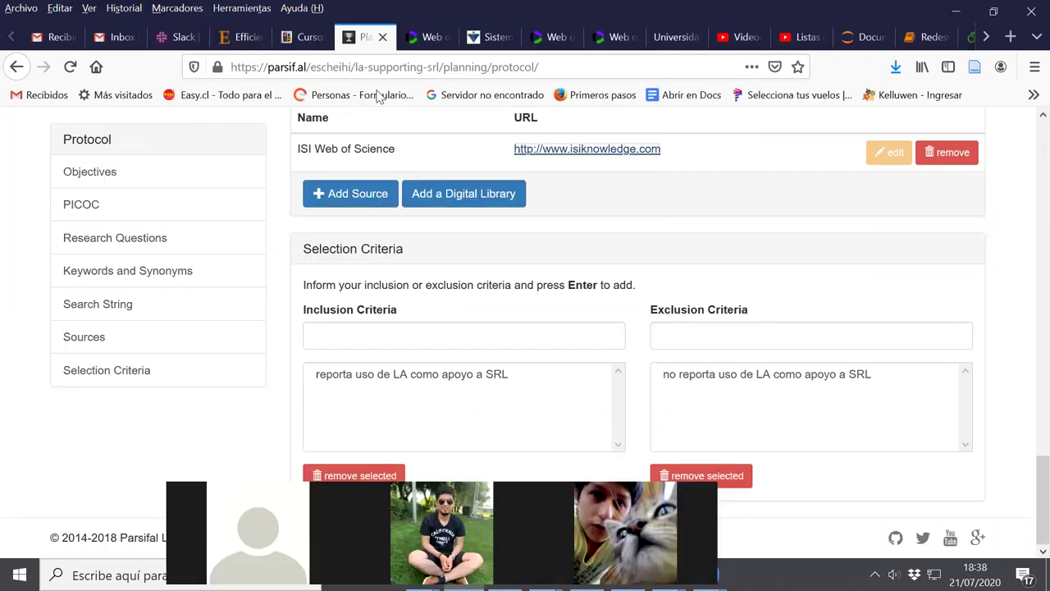
pyautogui.scroll(15, 631, 330)
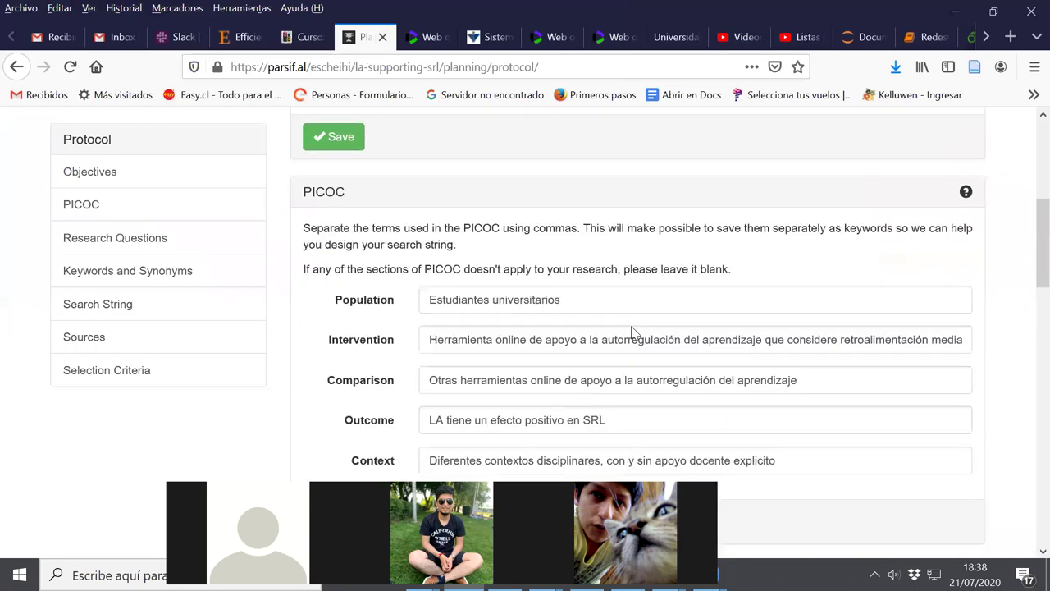
pyautogui.click(273, 233)
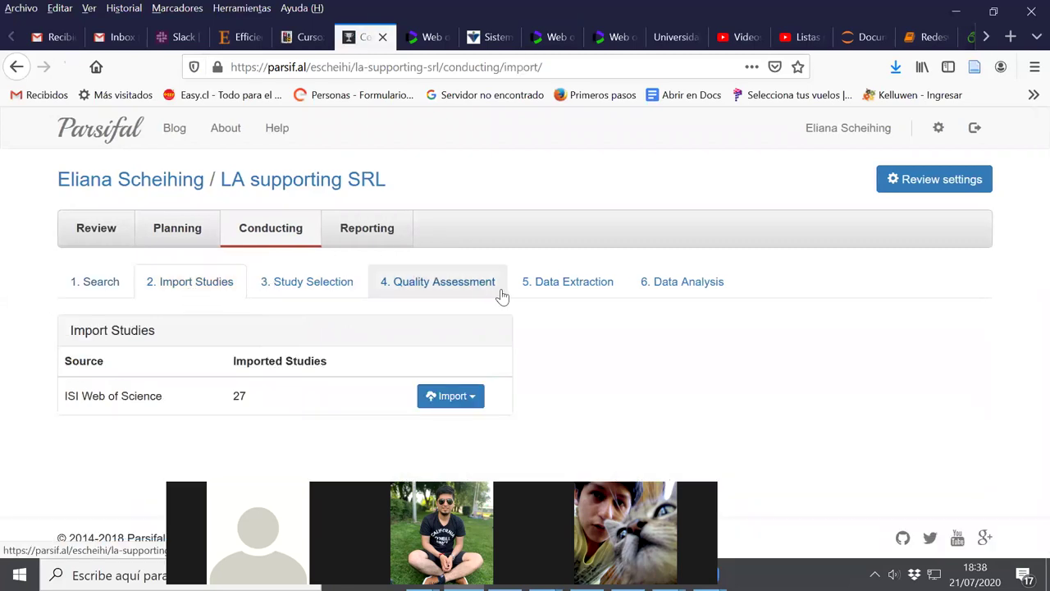
pyautogui.click(456, 402)
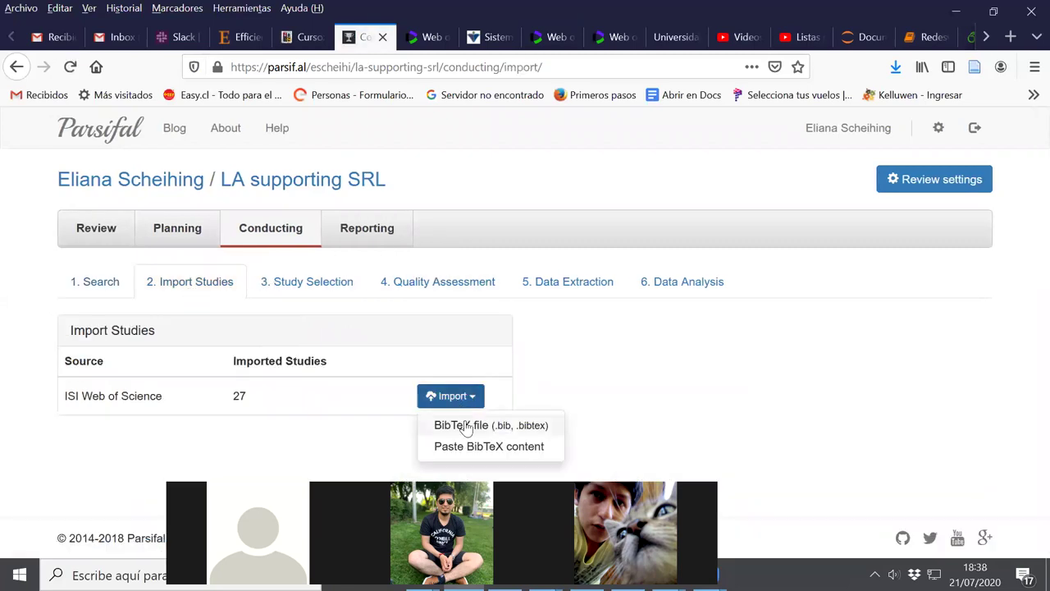
pyautogui.click(466, 426)
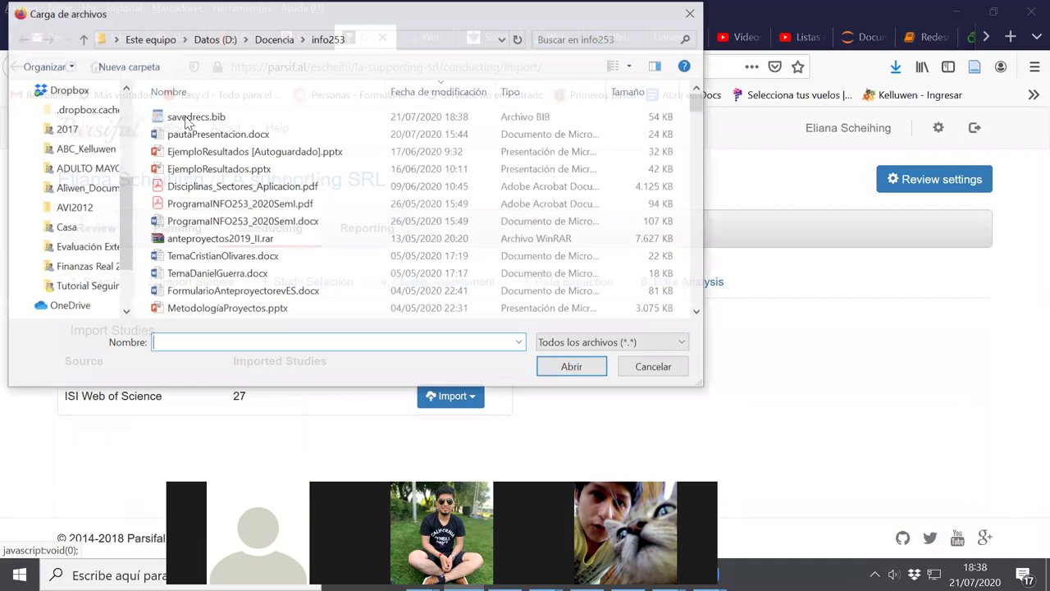
pyautogui.click(191, 120)
pyautogui.click(573, 368)
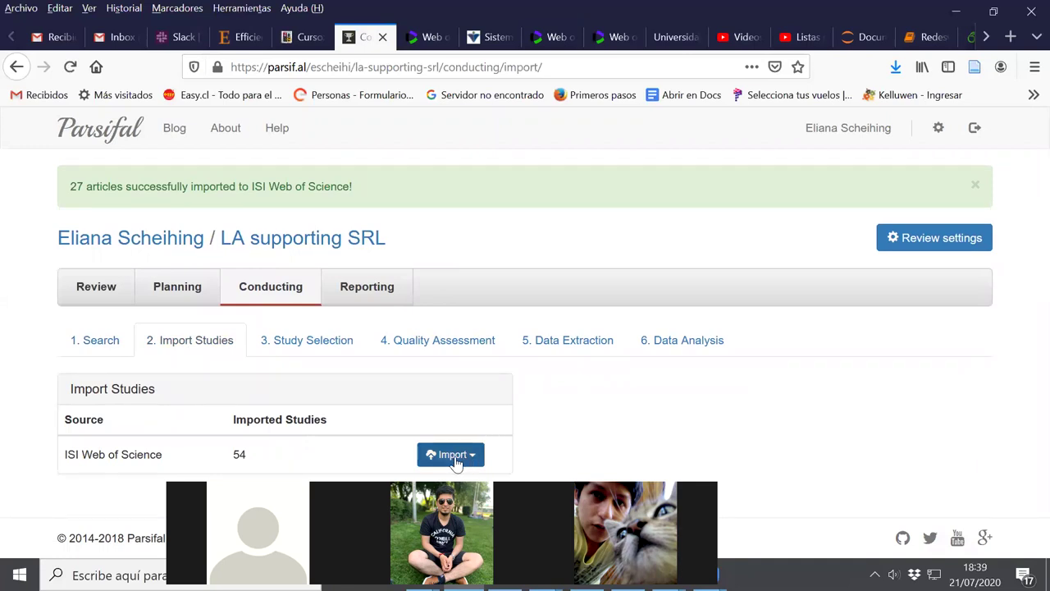
pyautogui.click(172, 292)
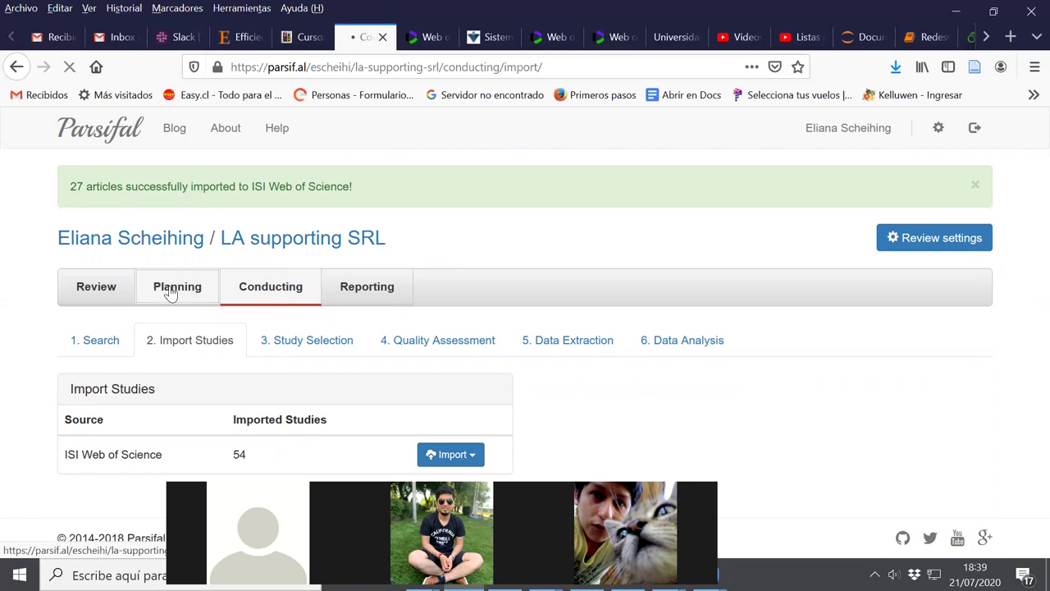
# Remove the ISI Web of Science source along with its imported articles
pyautogui.scroll(-7, 729, 354)
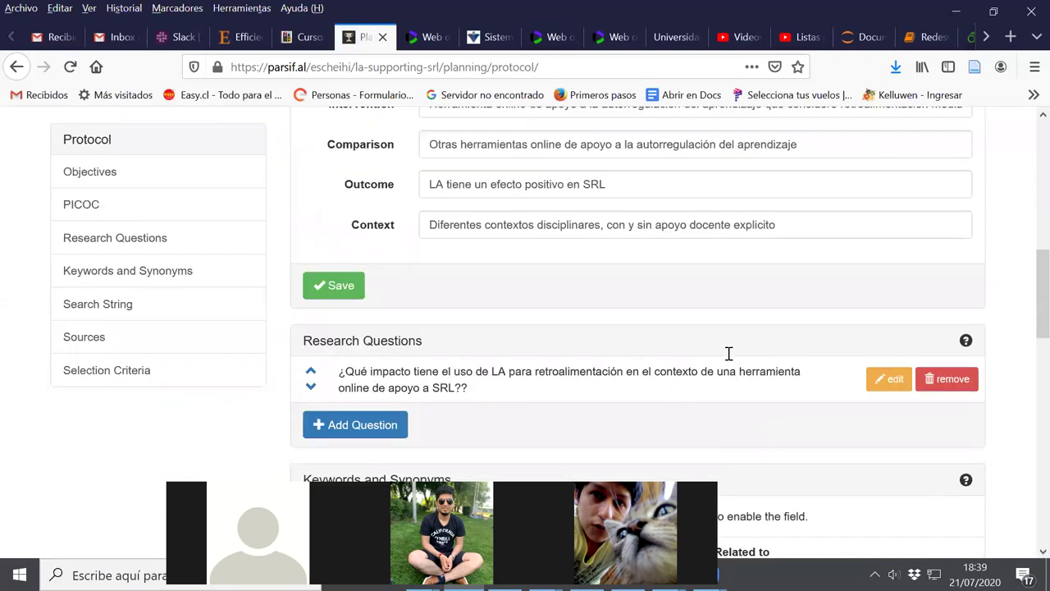
pyautogui.scroll(-3, 729, 355)
pyautogui.scroll(-5, 729, 358)
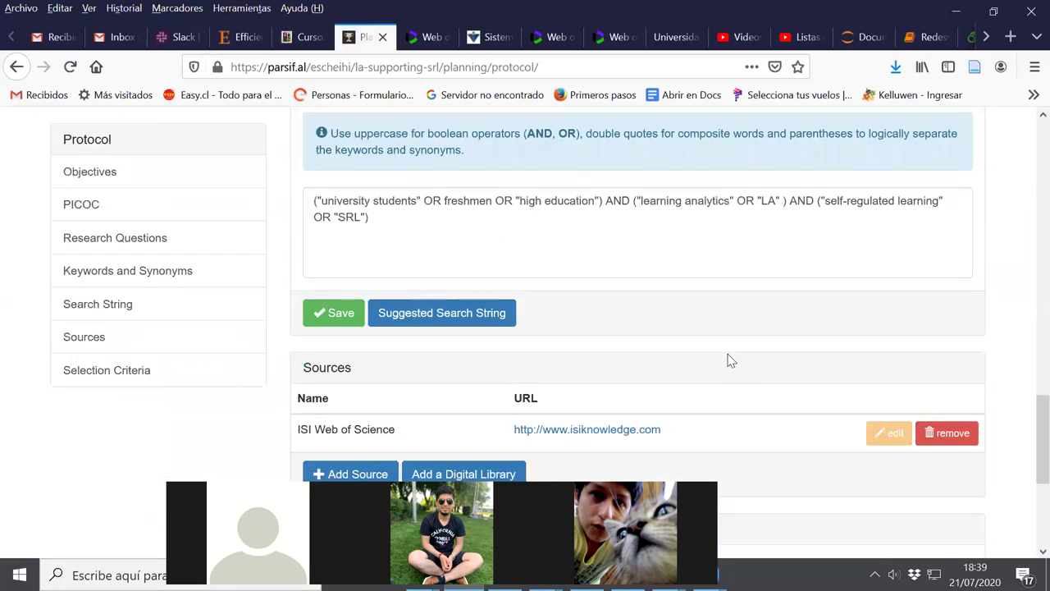
pyautogui.click(931, 441)
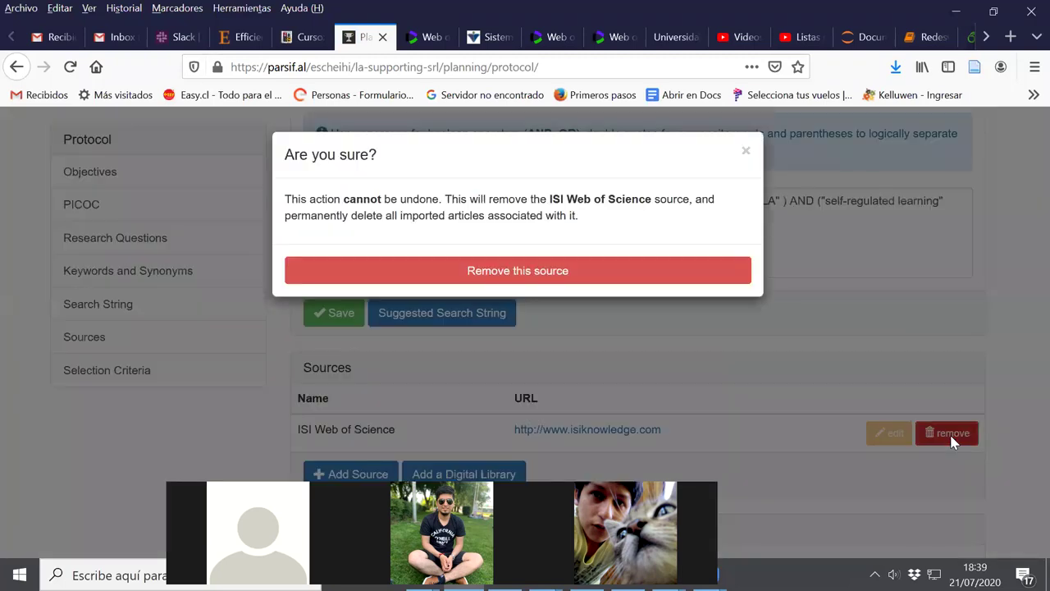
pyautogui.click(458, 278)
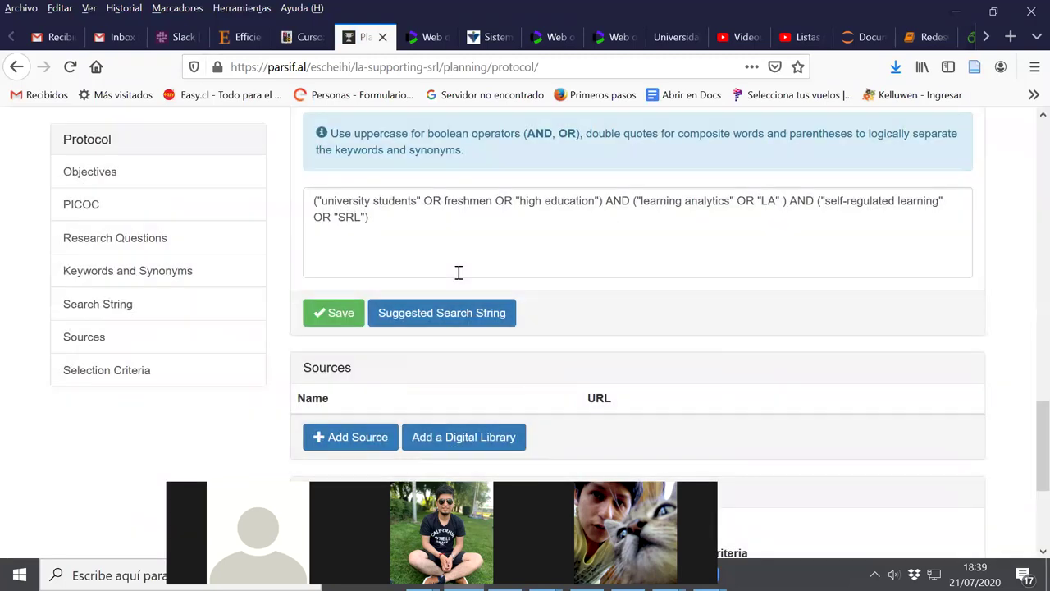
# Look up the ISI Web of Science site from the digital library list, then dismiss the list unchanged
pyautogui.click(466, 439)
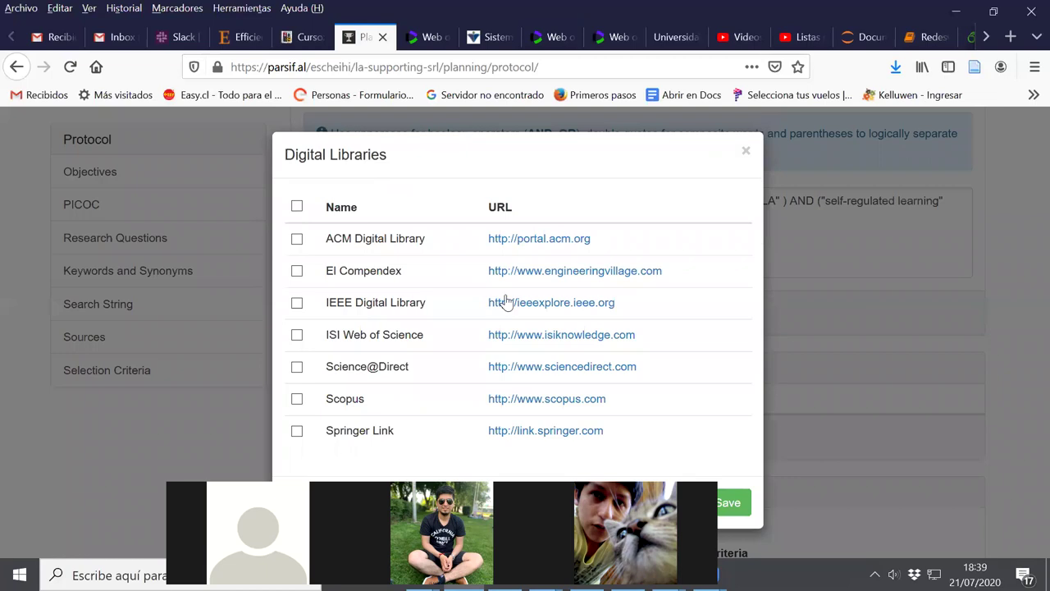
pyautogui.click(537, 336)
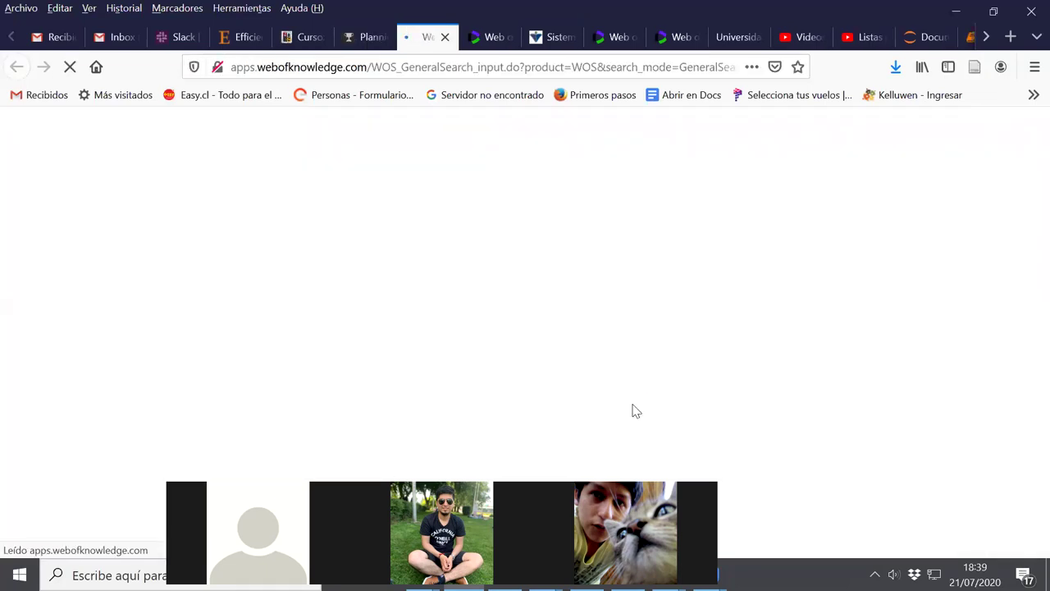
pyautogui.scroll(-2, 636, 410)
pyautogui.scroll(-2, 638, 409)
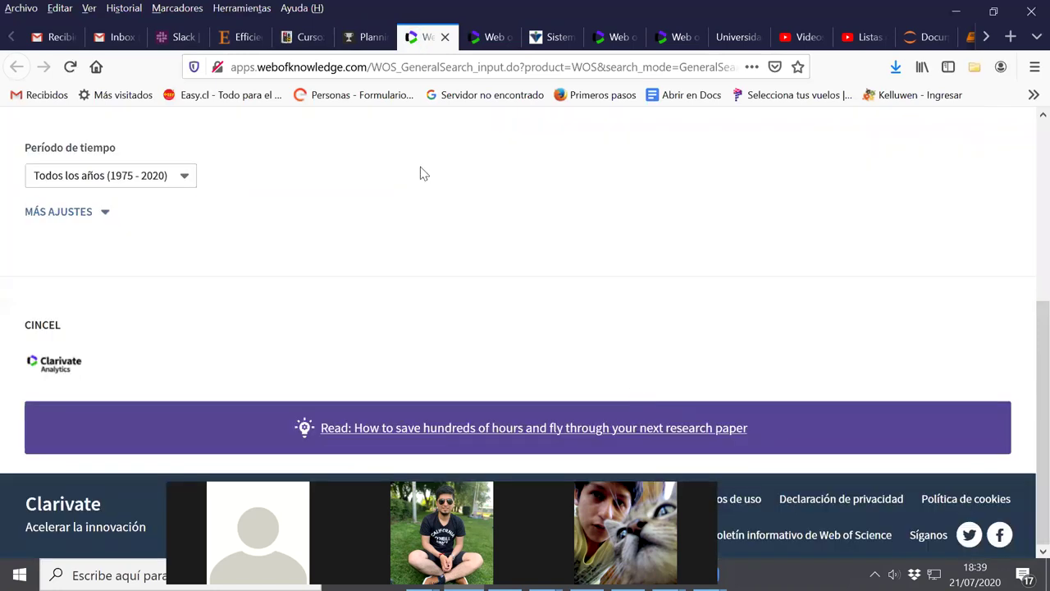
pyautogui.click(356, 37)
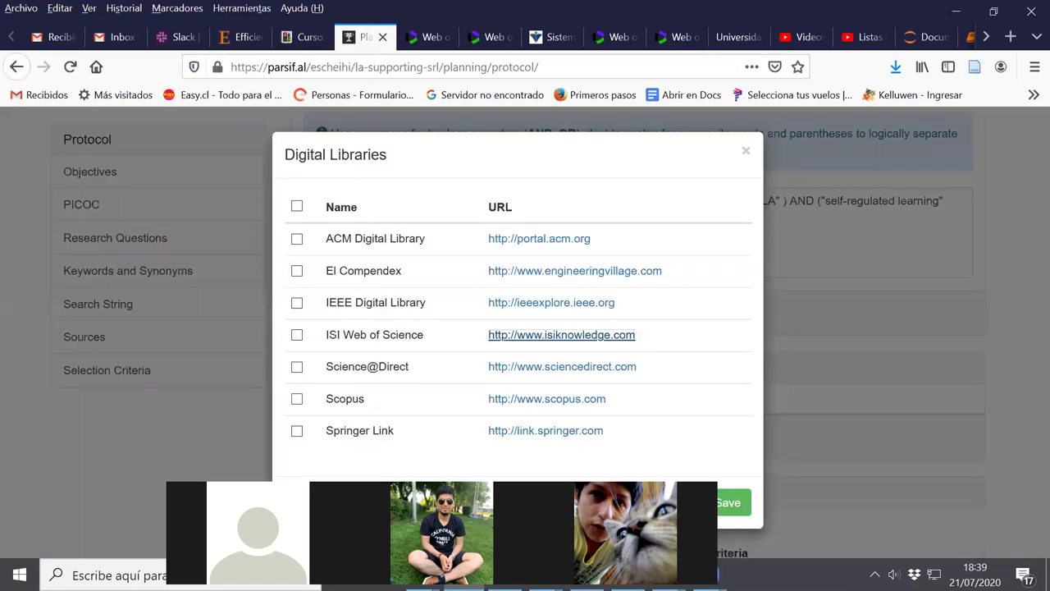
pyautogui.click(727, 501)
# Add ISI Web of Science from the digital library list and save it to Sources
pyautogui.scroll(-4, 738, 384)
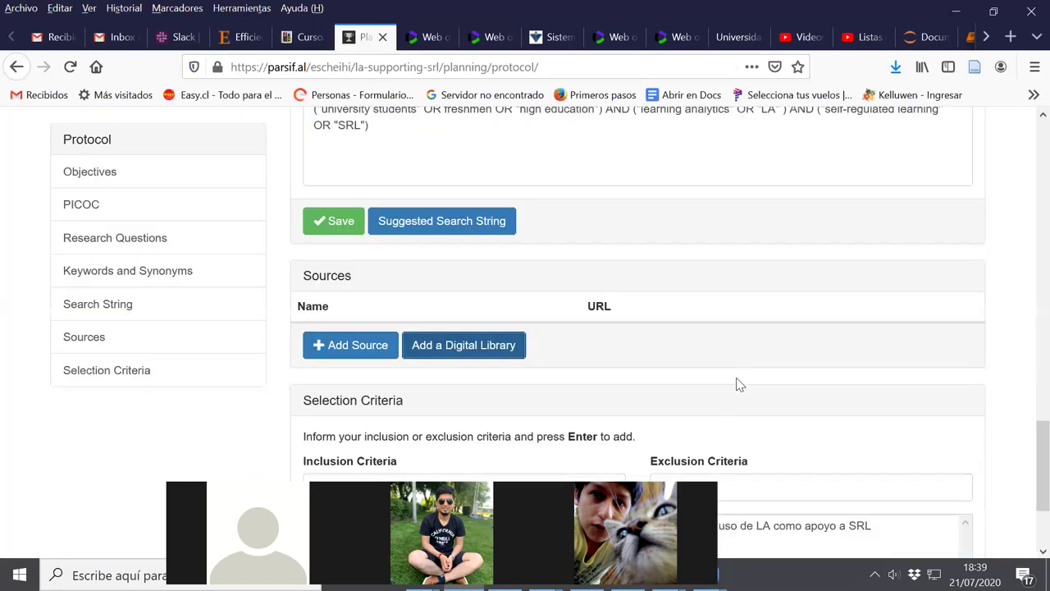
pyautogui.scroll(5, 738, 384)
pyautogui.scroll(-5, 739, 383)
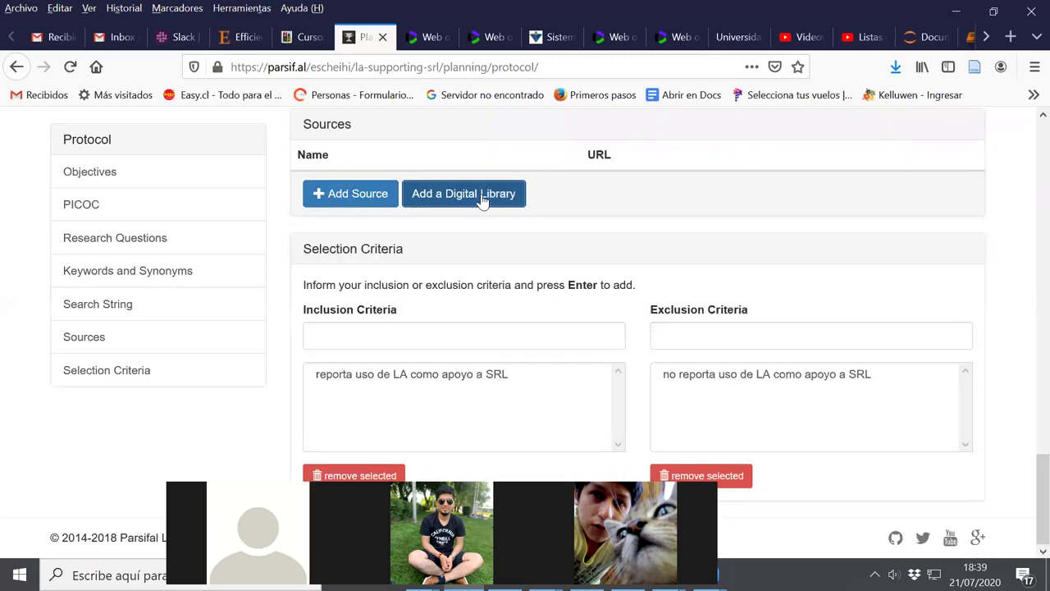
pyautogui.click(483, 197)
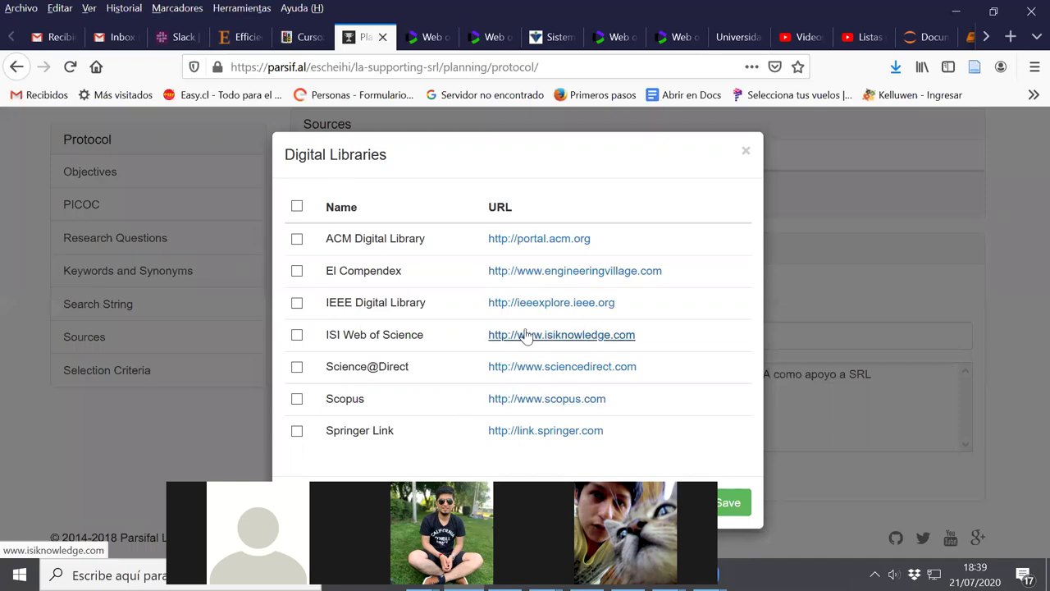
pyautogui.click(297, 335)
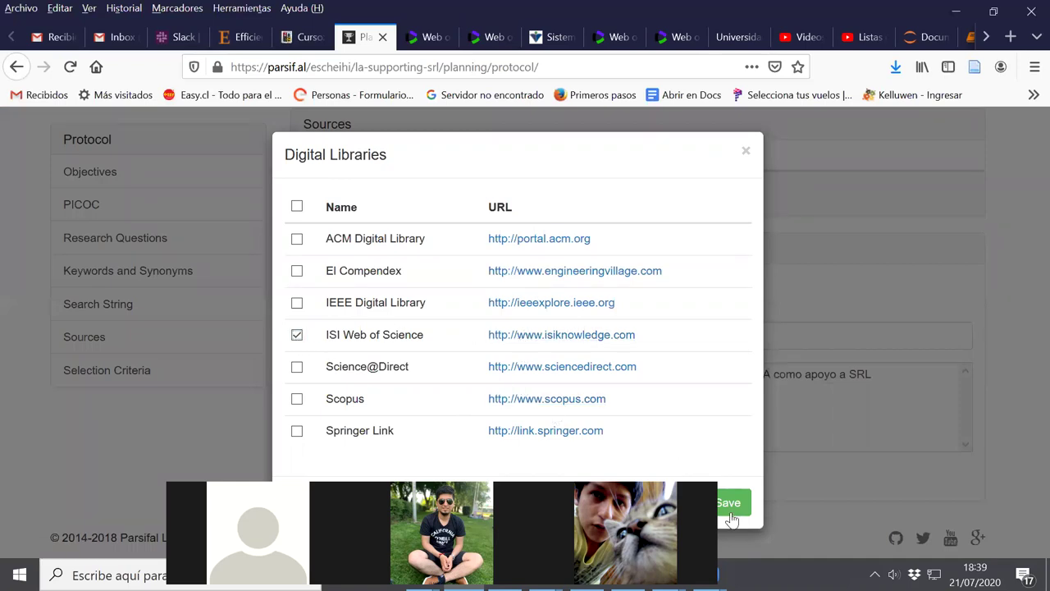
pyautogui.click(729, 504)
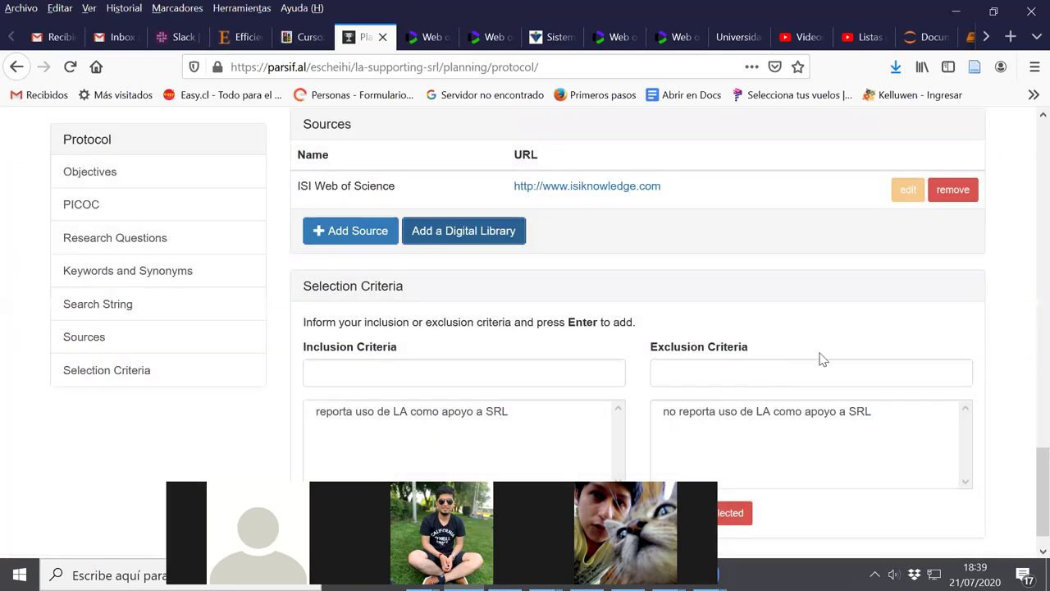
pyautogui.scroll(15, 823, 359)
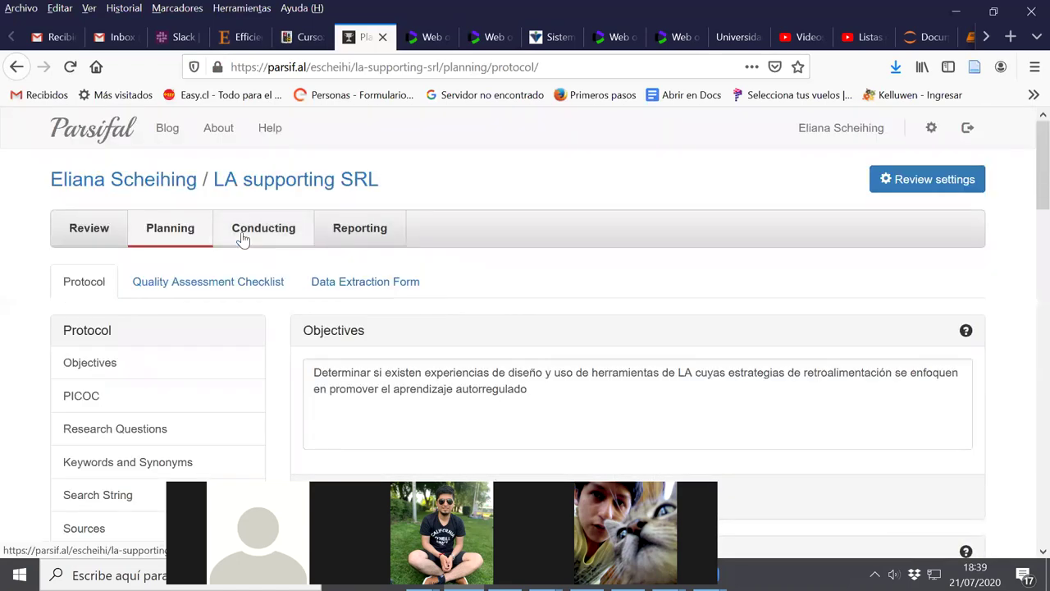
# Re-import savedrecs.bib as a BibTeX file via Conducting > Import Studies
pyautogui.click(262, 232)
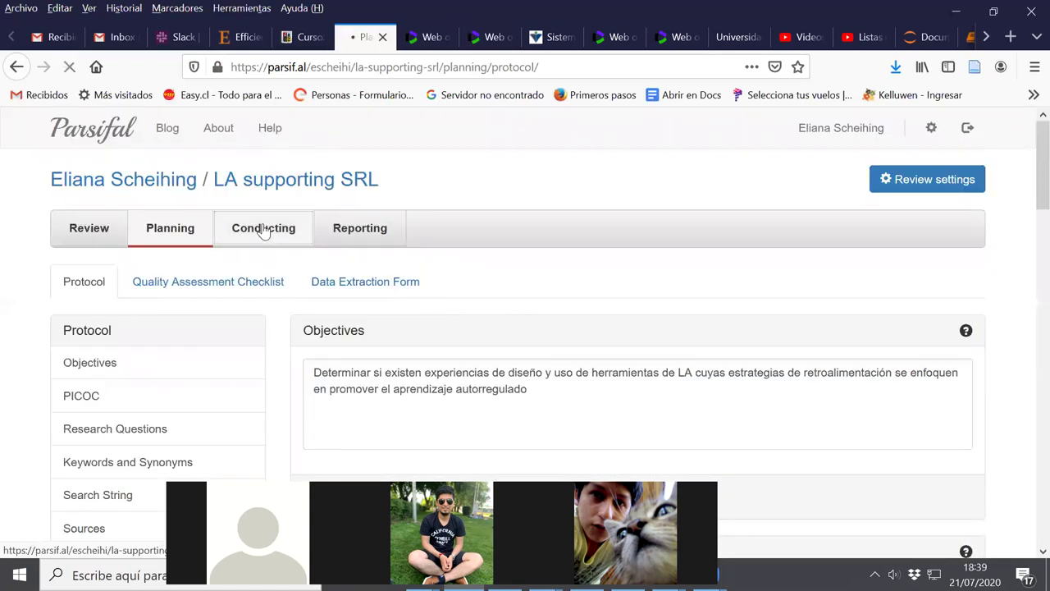
pyautogui.scroll(-2, 415, 361)
pyautogui.scroll(-3, 415, 361)
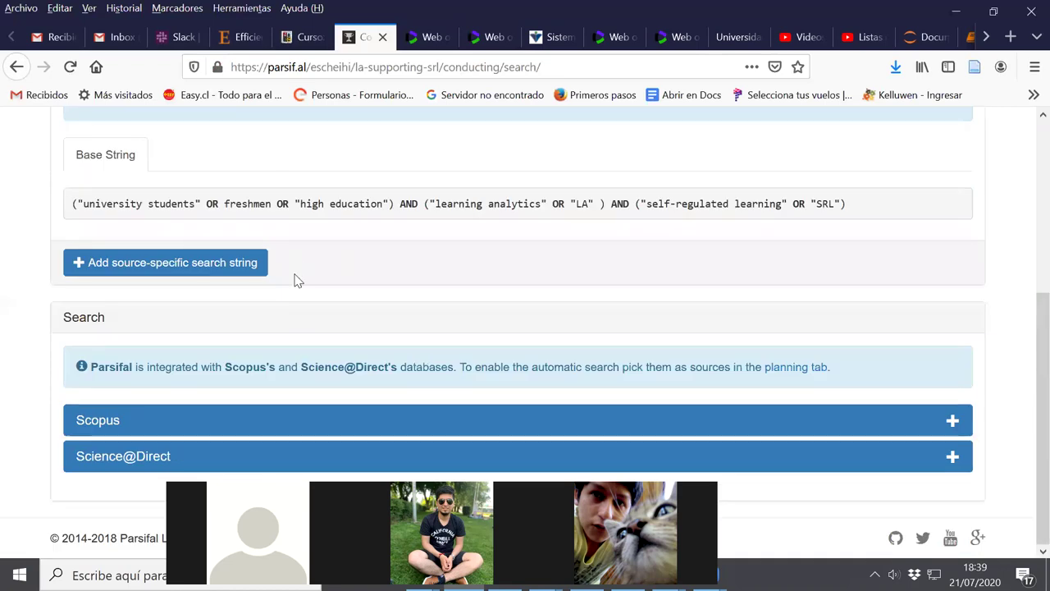
pyautogui.scroll(5, 297, 280)
pyautogui.click(210, 284)
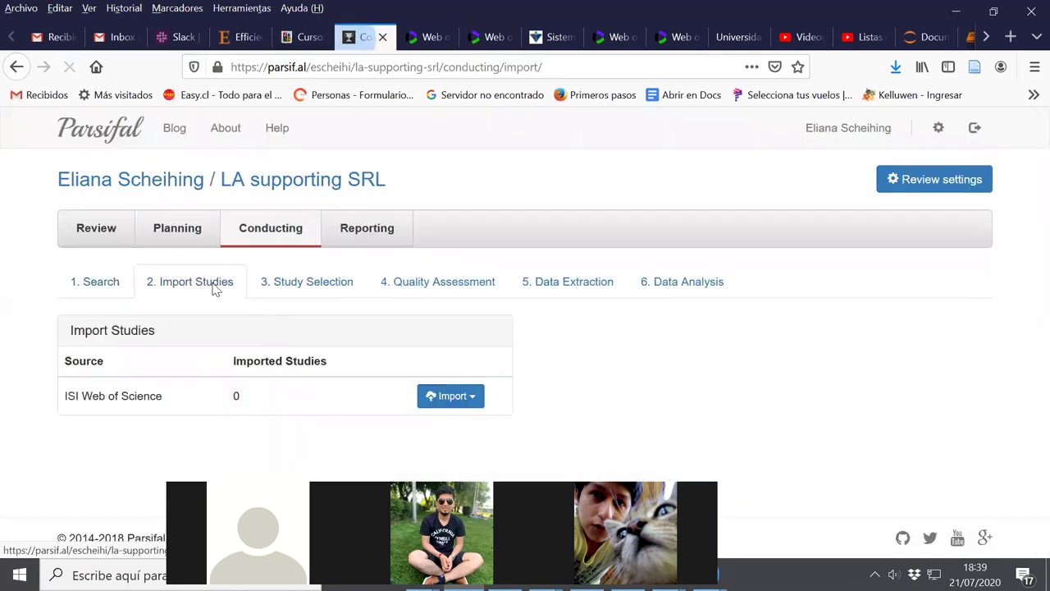
pyautogui.click(468, 402)
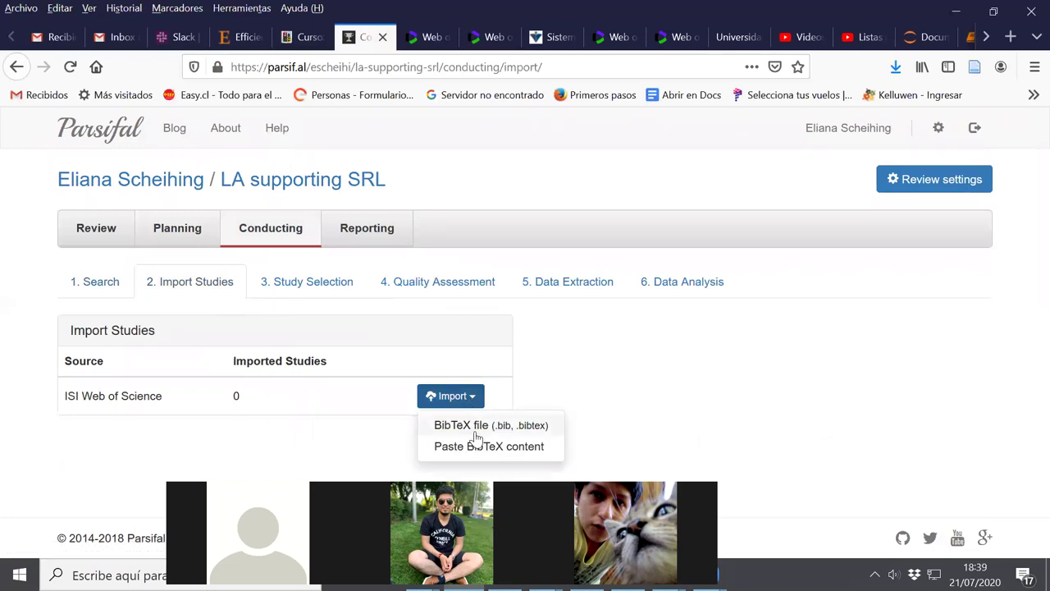
pyautogui.click(476, 432)
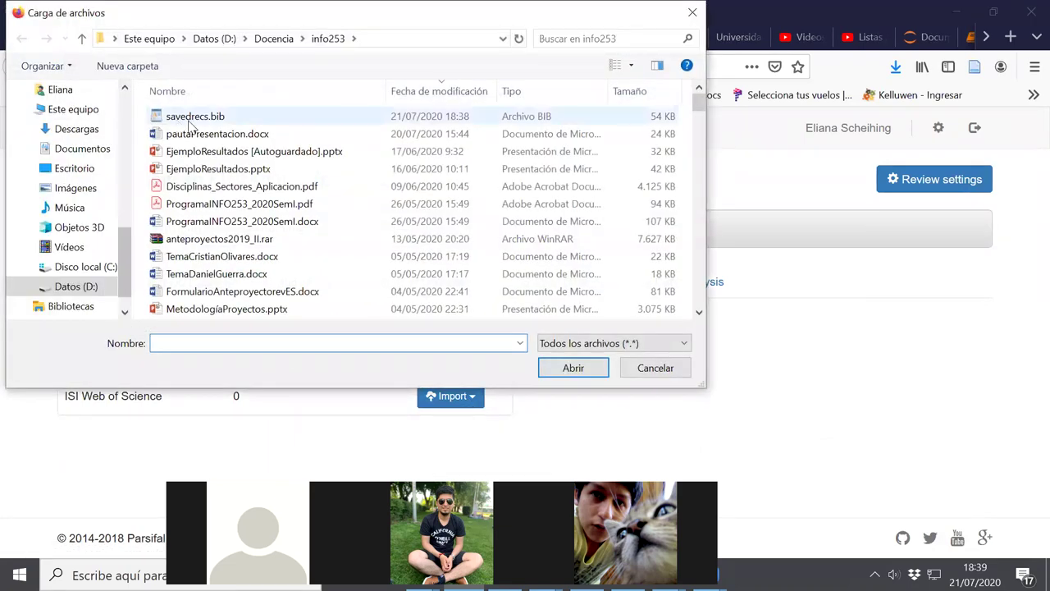
pyautogui.click(189, 119)
pyautogui.click(558, 368)
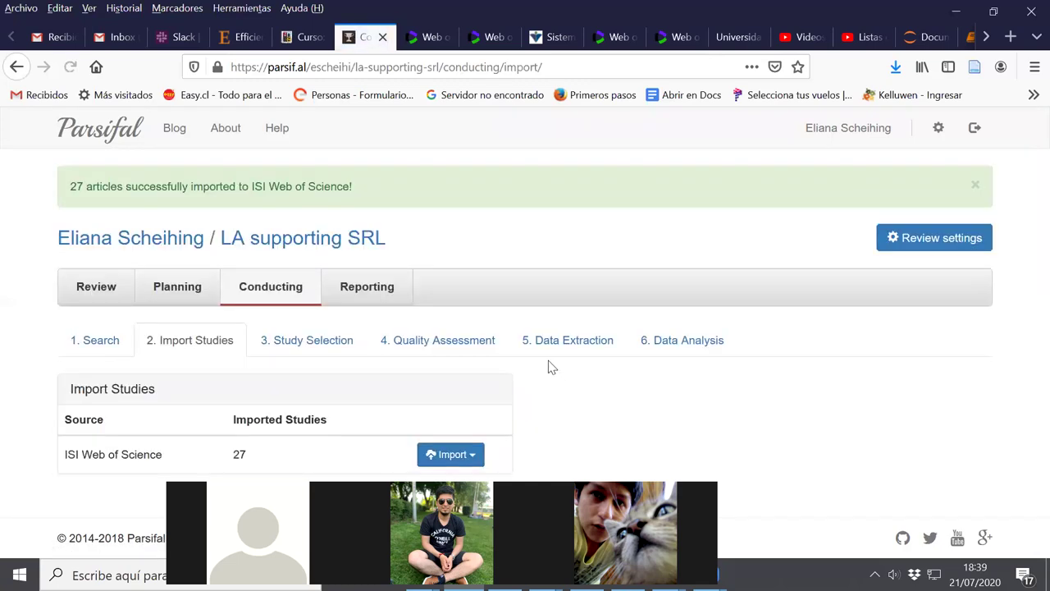
pyautogui.click(320, 344)
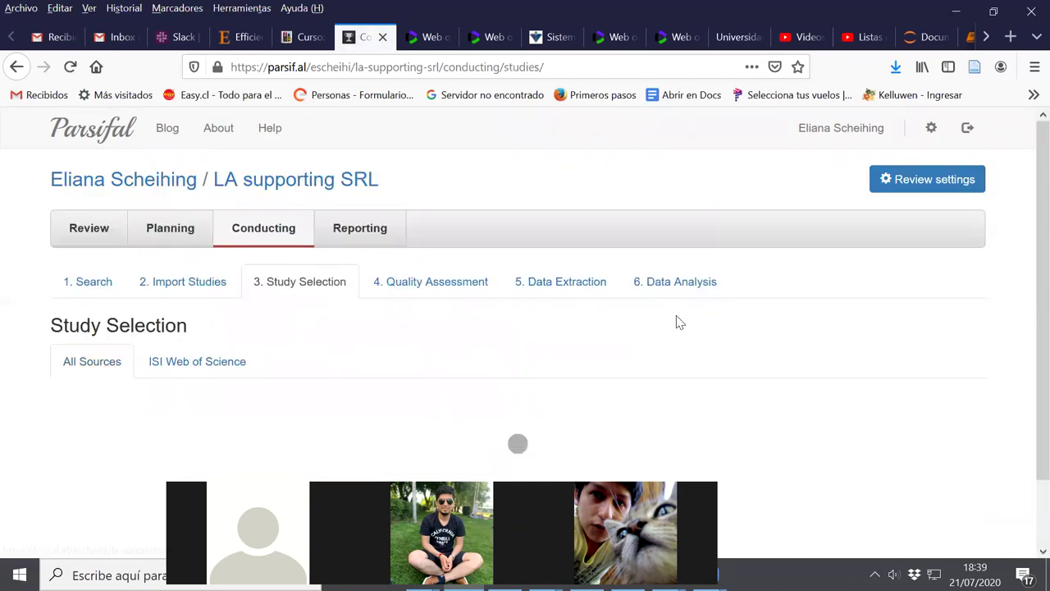
# Set the first article to Rejected under 'no reporta uso de LA como apoyo a SRL' and save
pyautogui.scroll(-5, 642, 347)
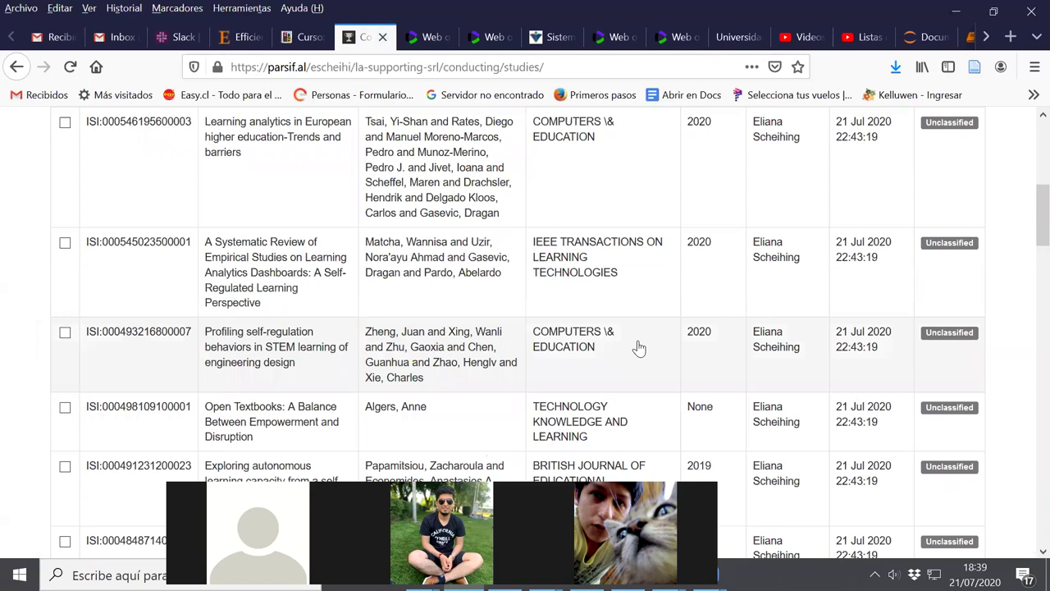
pyautogui.scroll(2, 640, 348)
pyautogui.scroll(-2, 641, 347)
pyautogui.scroll(10, 639, 348)
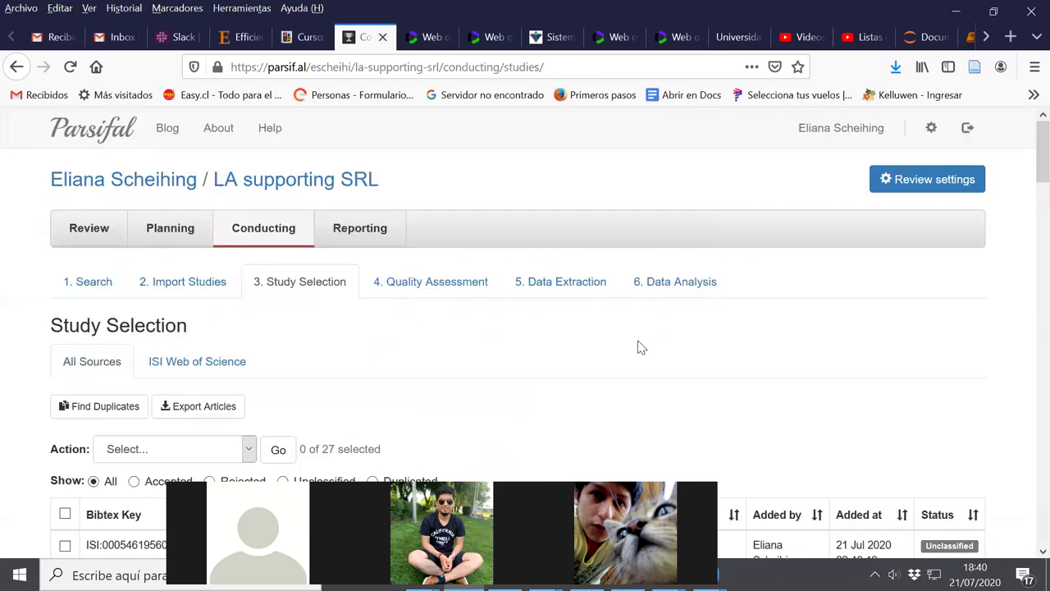
pyautogui.scroll(-10, 446, 382)
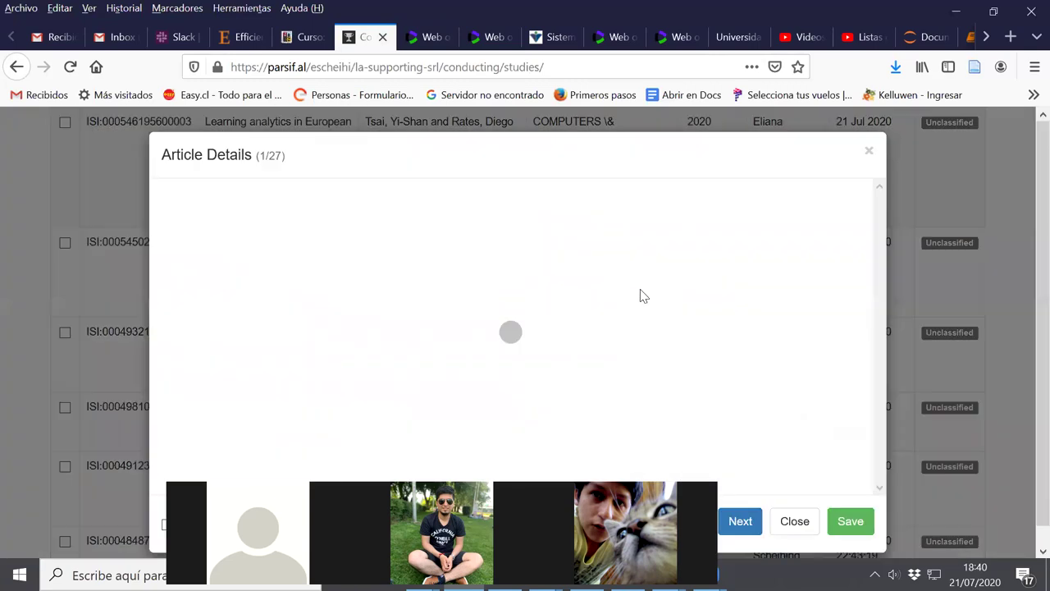
pyautogui.moveTo(852, 415)
pyautogui.mouseDown()
pyautogui.moveTo(853, 429)
pyautogui.moveTo(851, 411)
pyautogui.mouseUp()
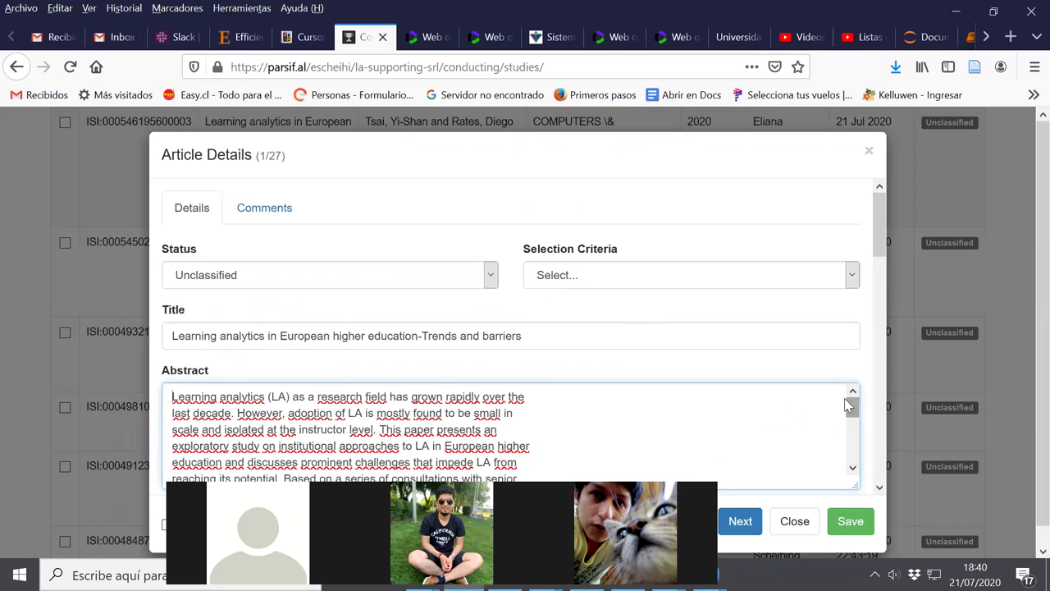
pyautogui.click(489, 279)
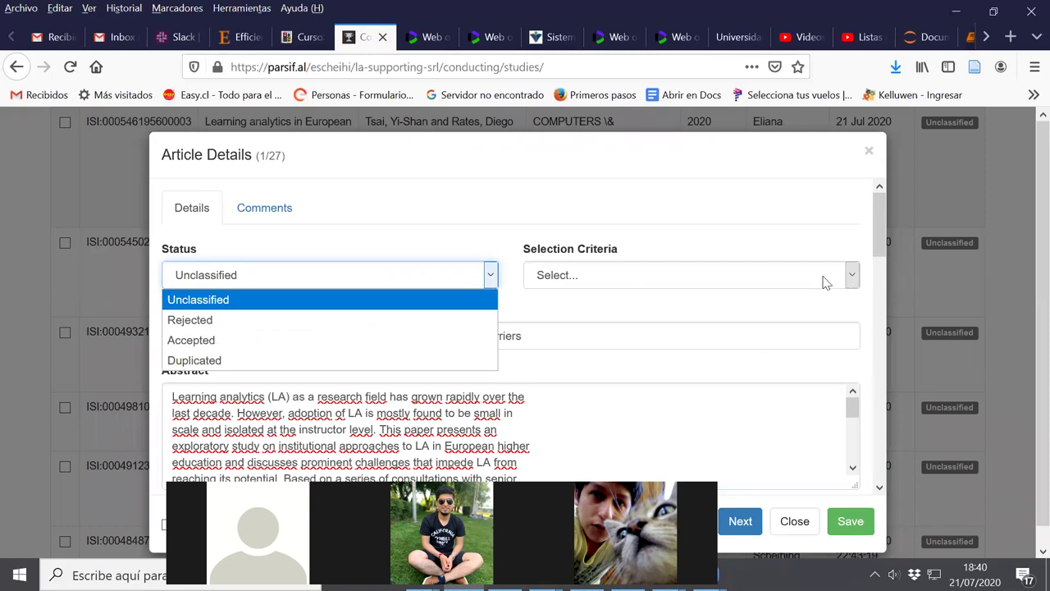
pyautogui.click(376, 320)
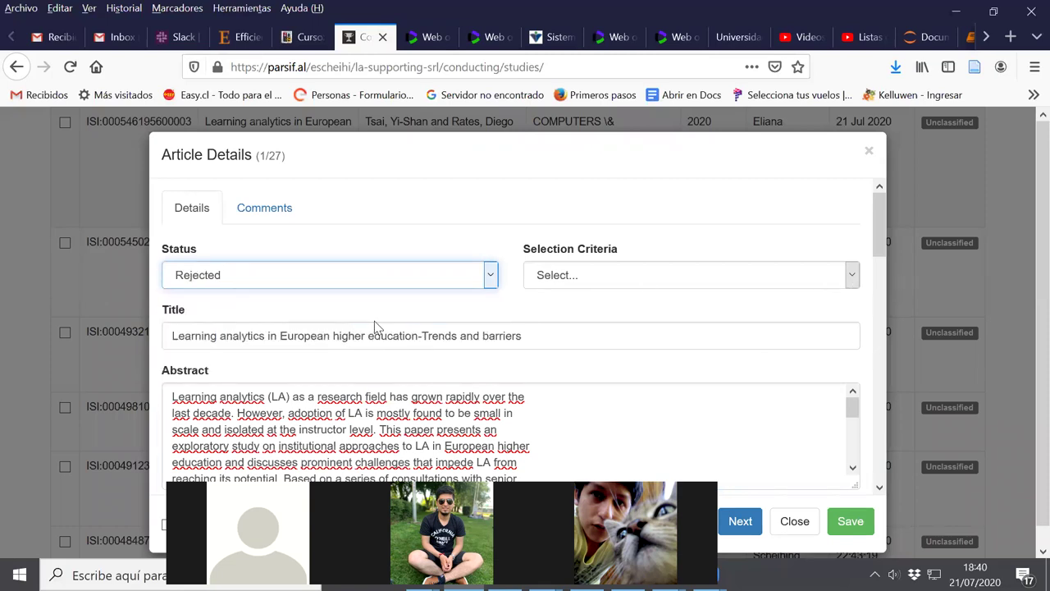
pyautogui.click(851, 279)
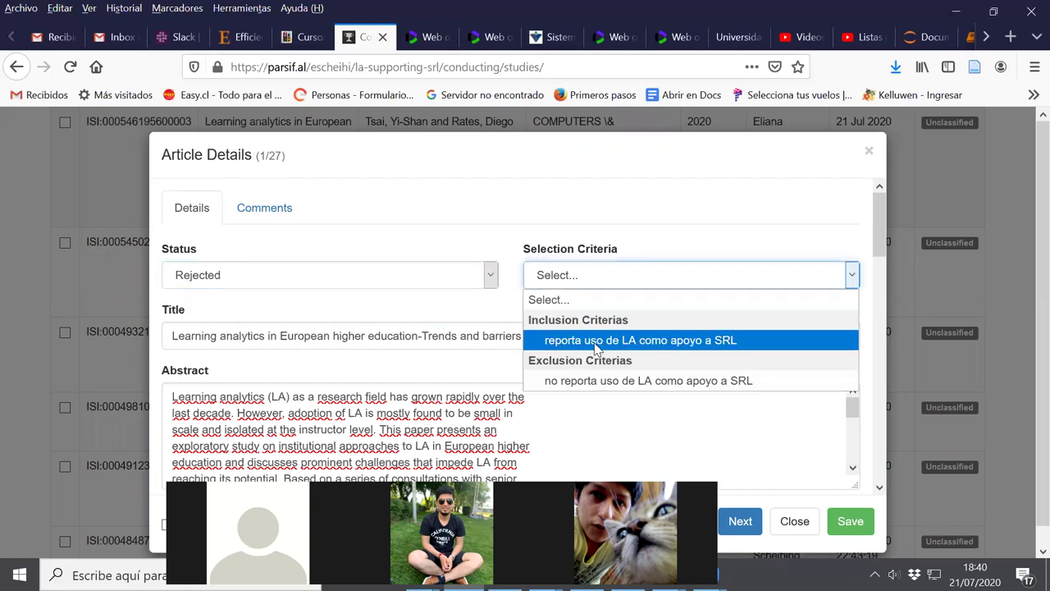
pyautogui.click(598, 383)
pyautogui.scroll(-2, 689, 408)
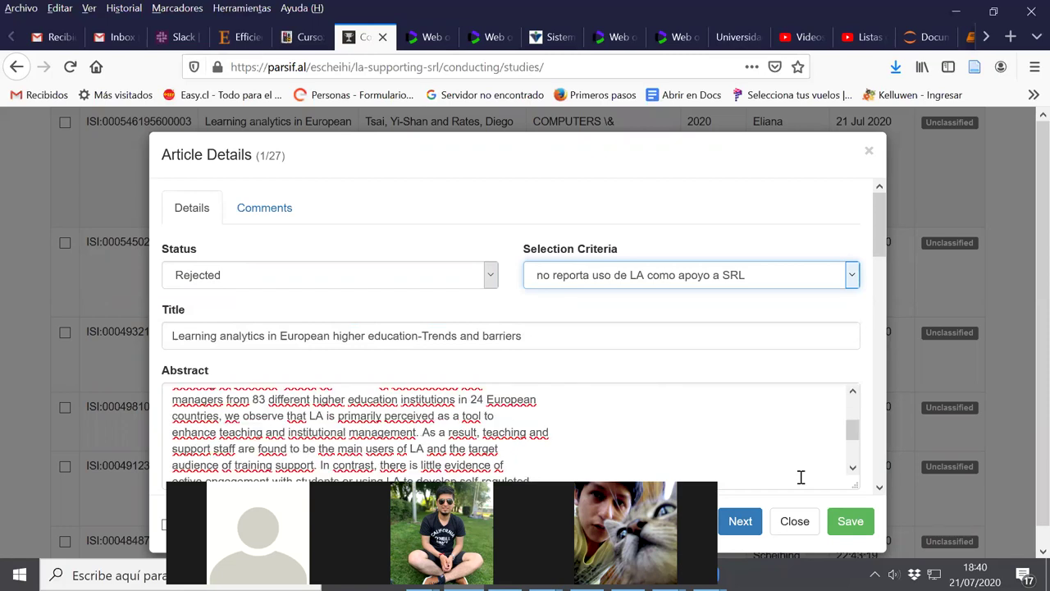
pyautogui.click(858, 522)
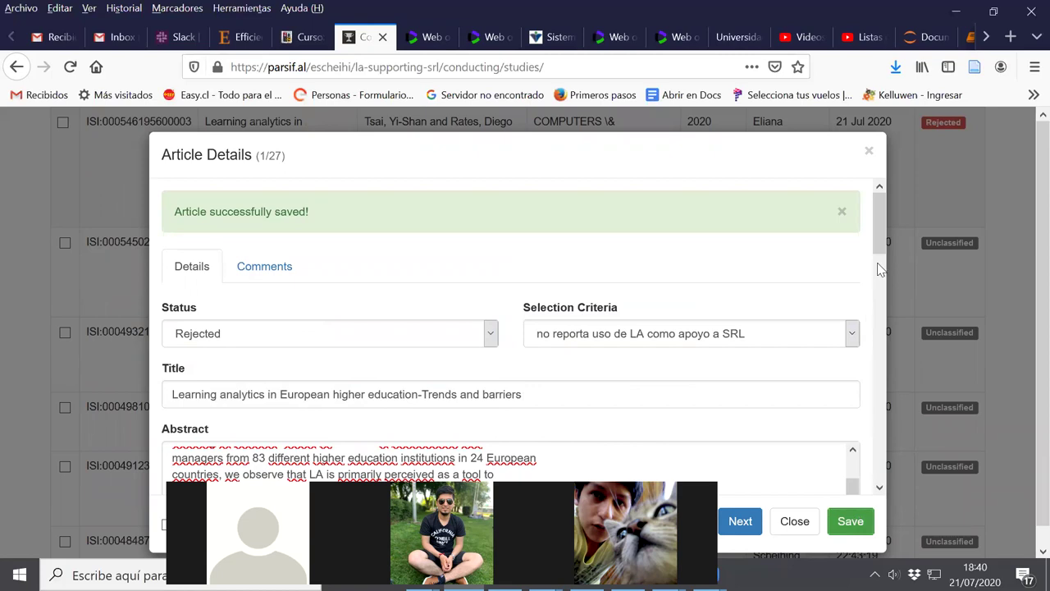
pyautogui.click(870, 154)
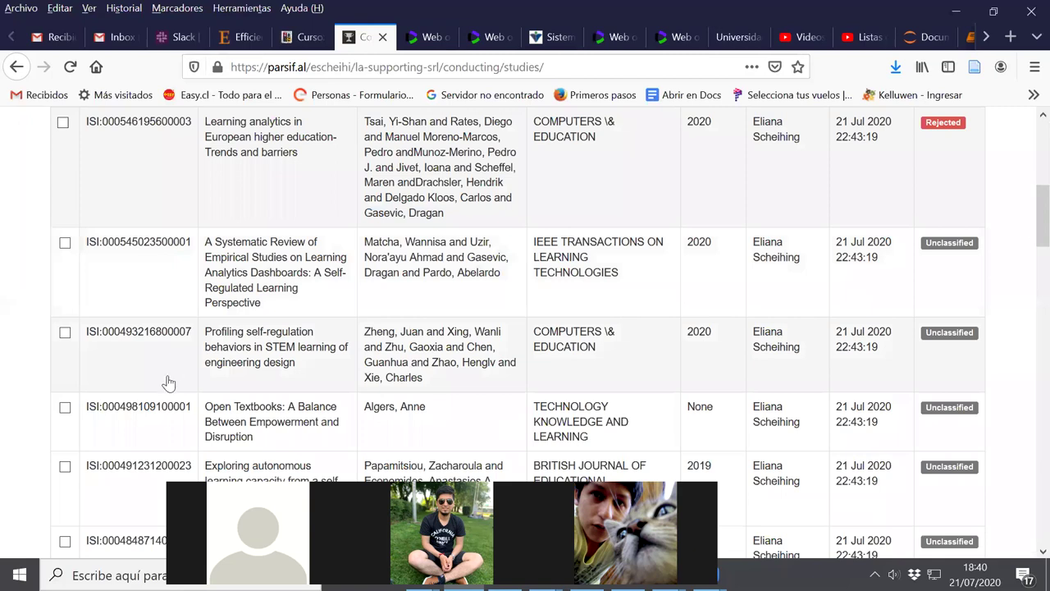
pyautogui.scroll(5, 164, 382)
pyautogui.click(163, 244)
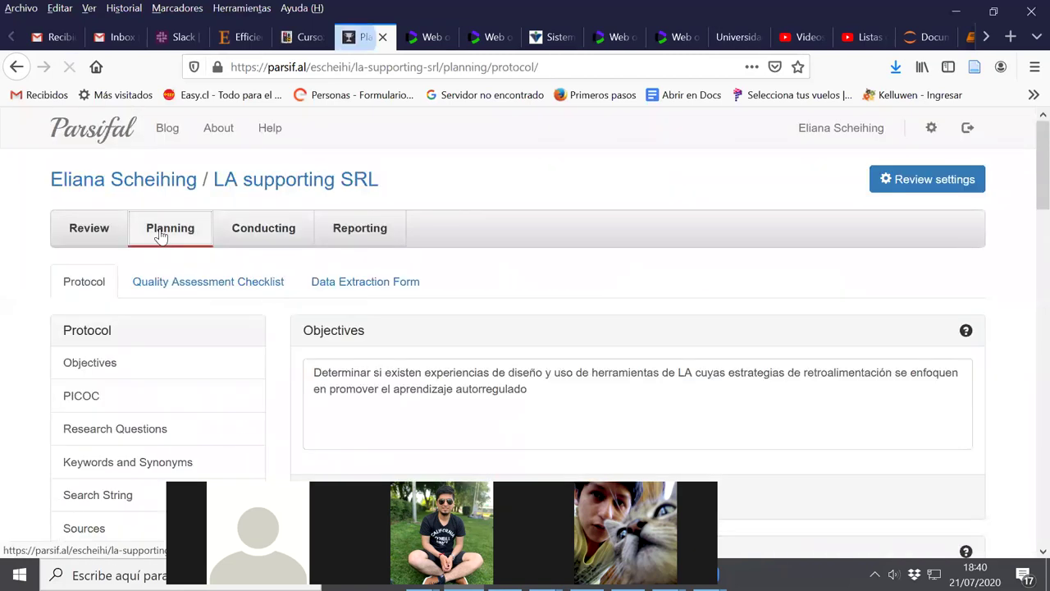
# Scroll the planning protocol down to look over its Sources and Selection Criteria
pyautogui.scroll(-10, 501, 389)
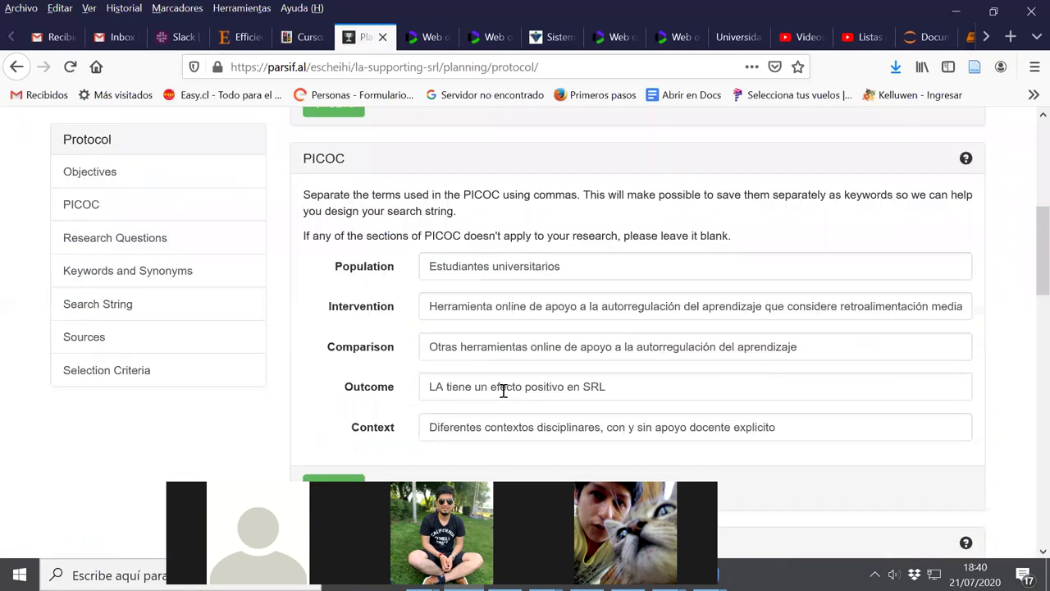
pyautogui.scroll(-4, 505, 400)
pyautogui.scroll(-4, 506, 398)
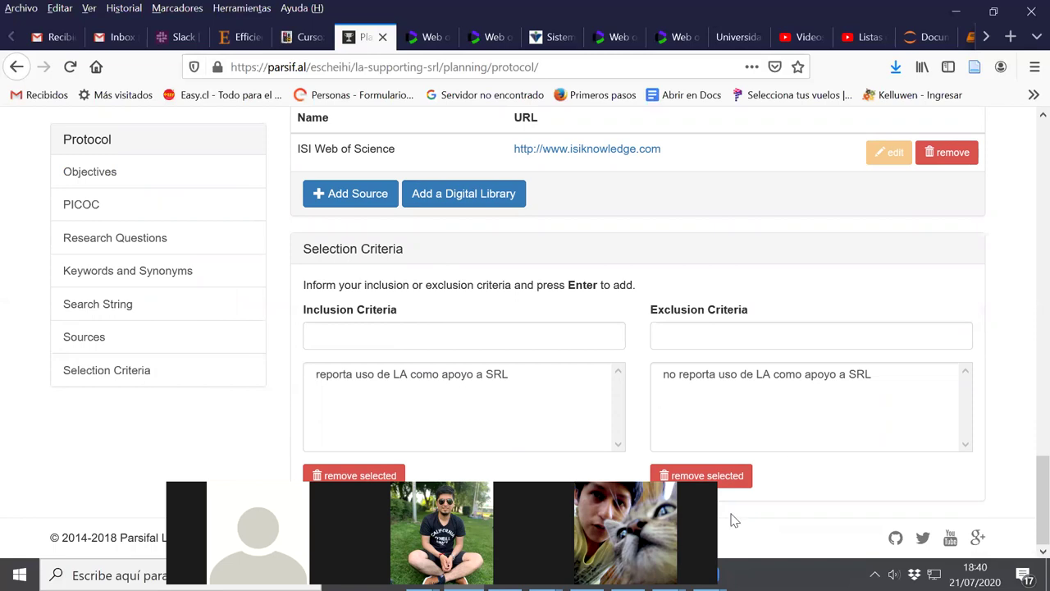
pyautogui.moveTo(711, 575)
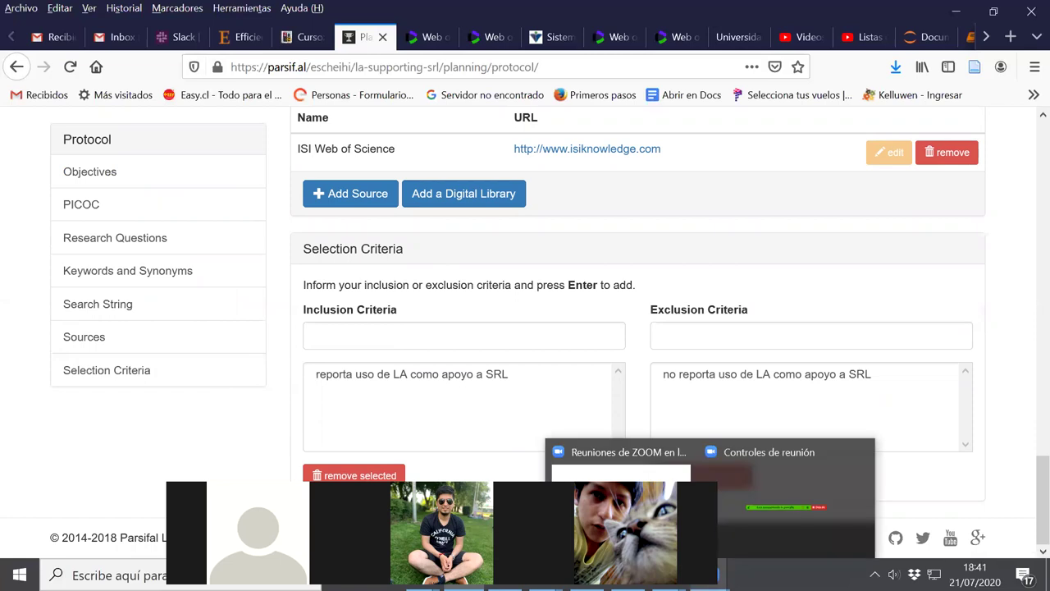